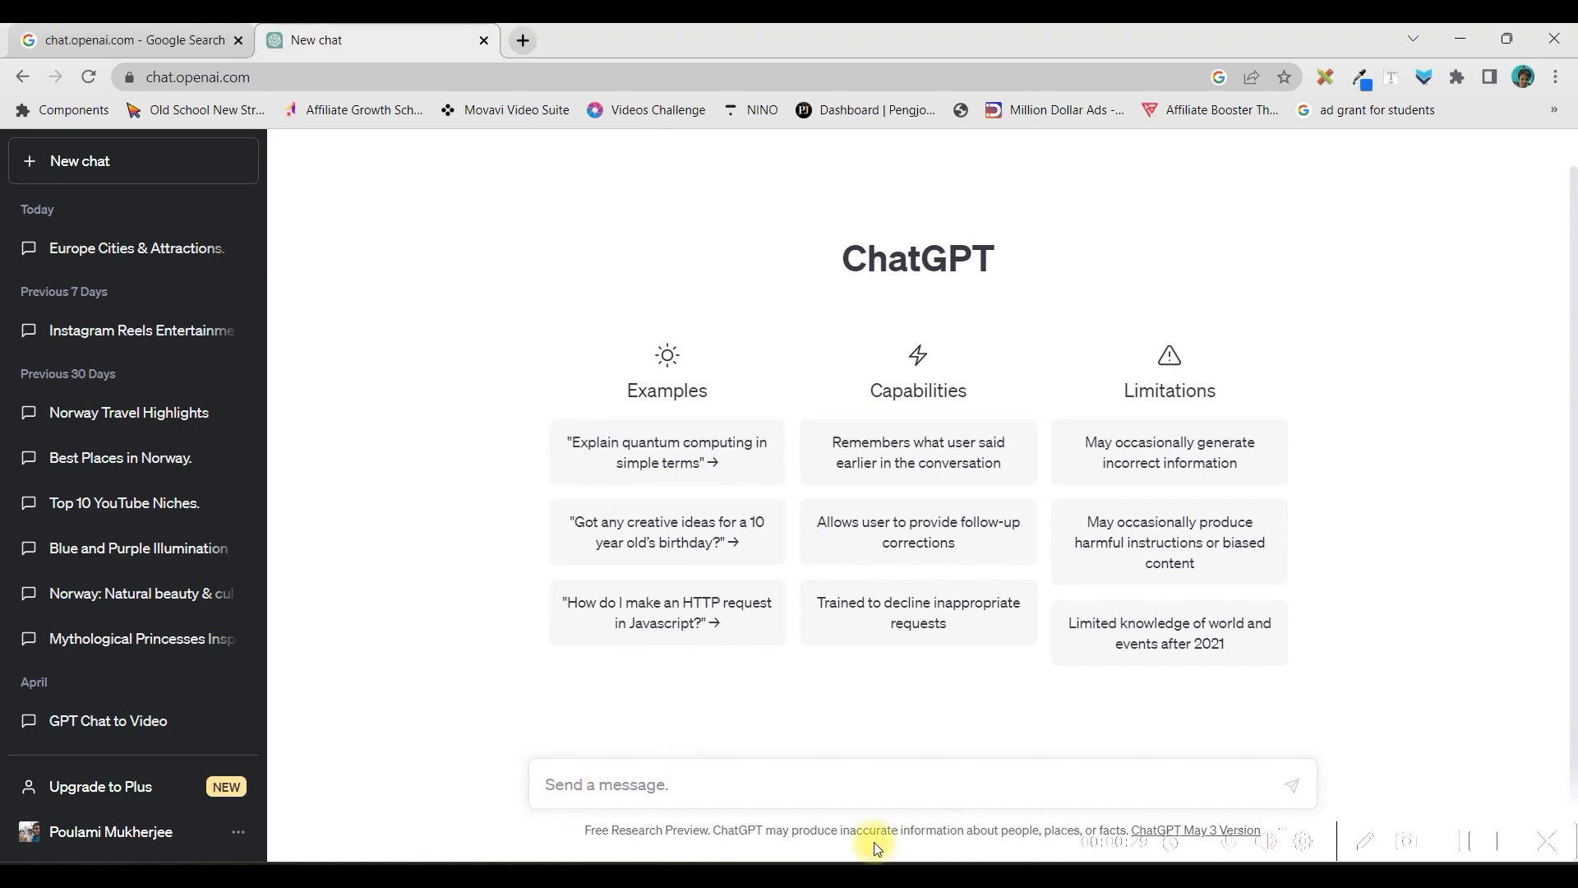
Ask ChatGPT for "50 city names of Europe, places to visit, and reasons why they are famous, divided into two columns"
{"action": "key", "text": "ctrl+v"}
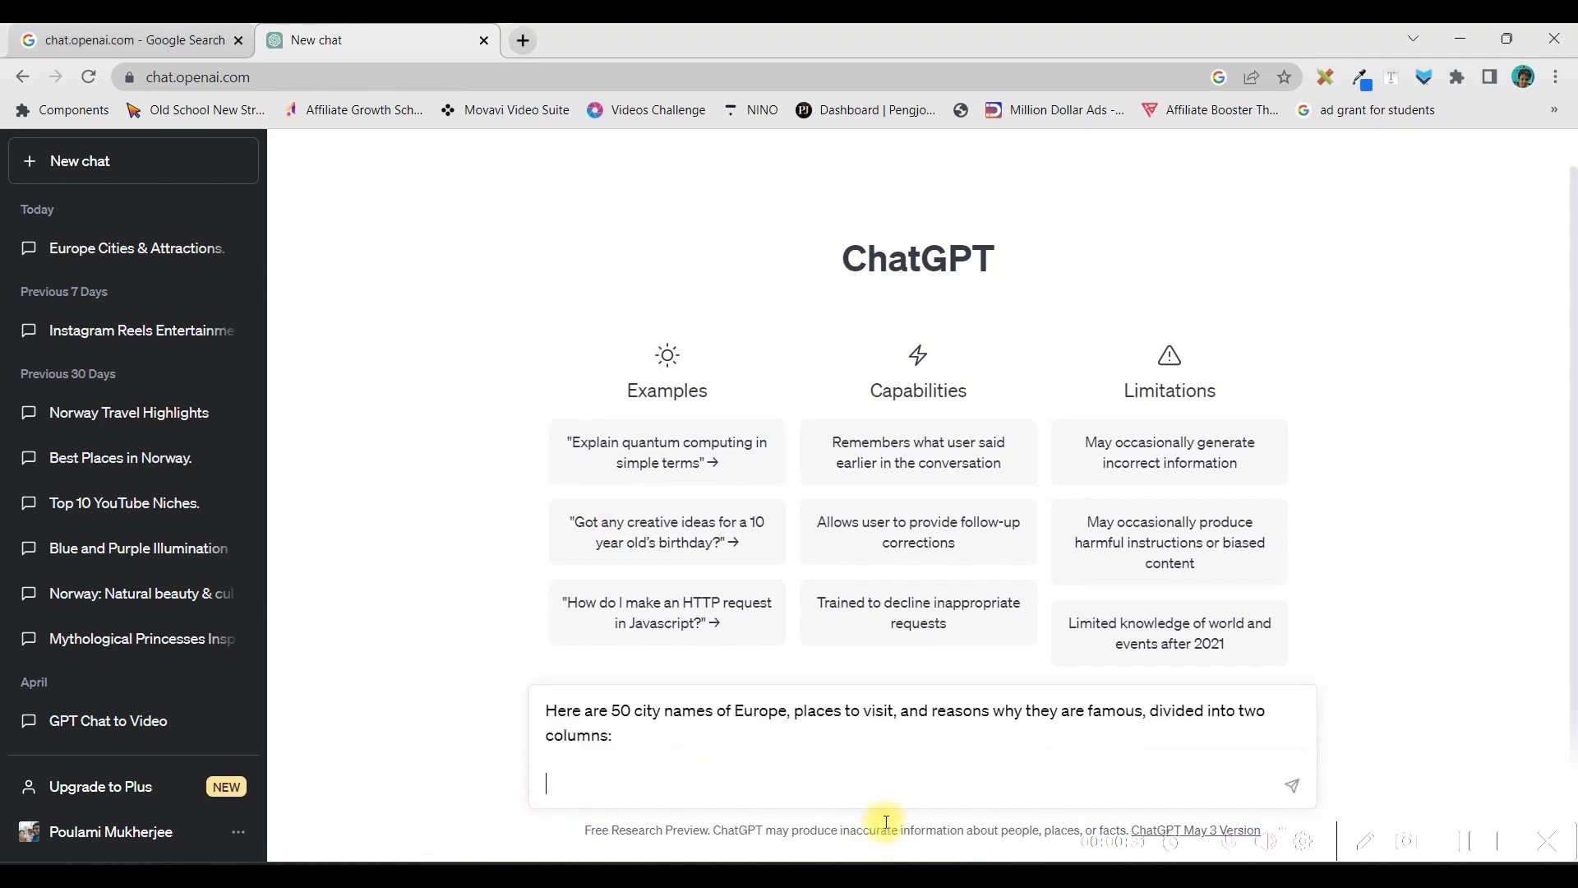
{"action": "left_click_drag", "start_coordinate": [610, 711], "coordinate": [542, 712]}
{"action": "key", "text": "BackSpace"}
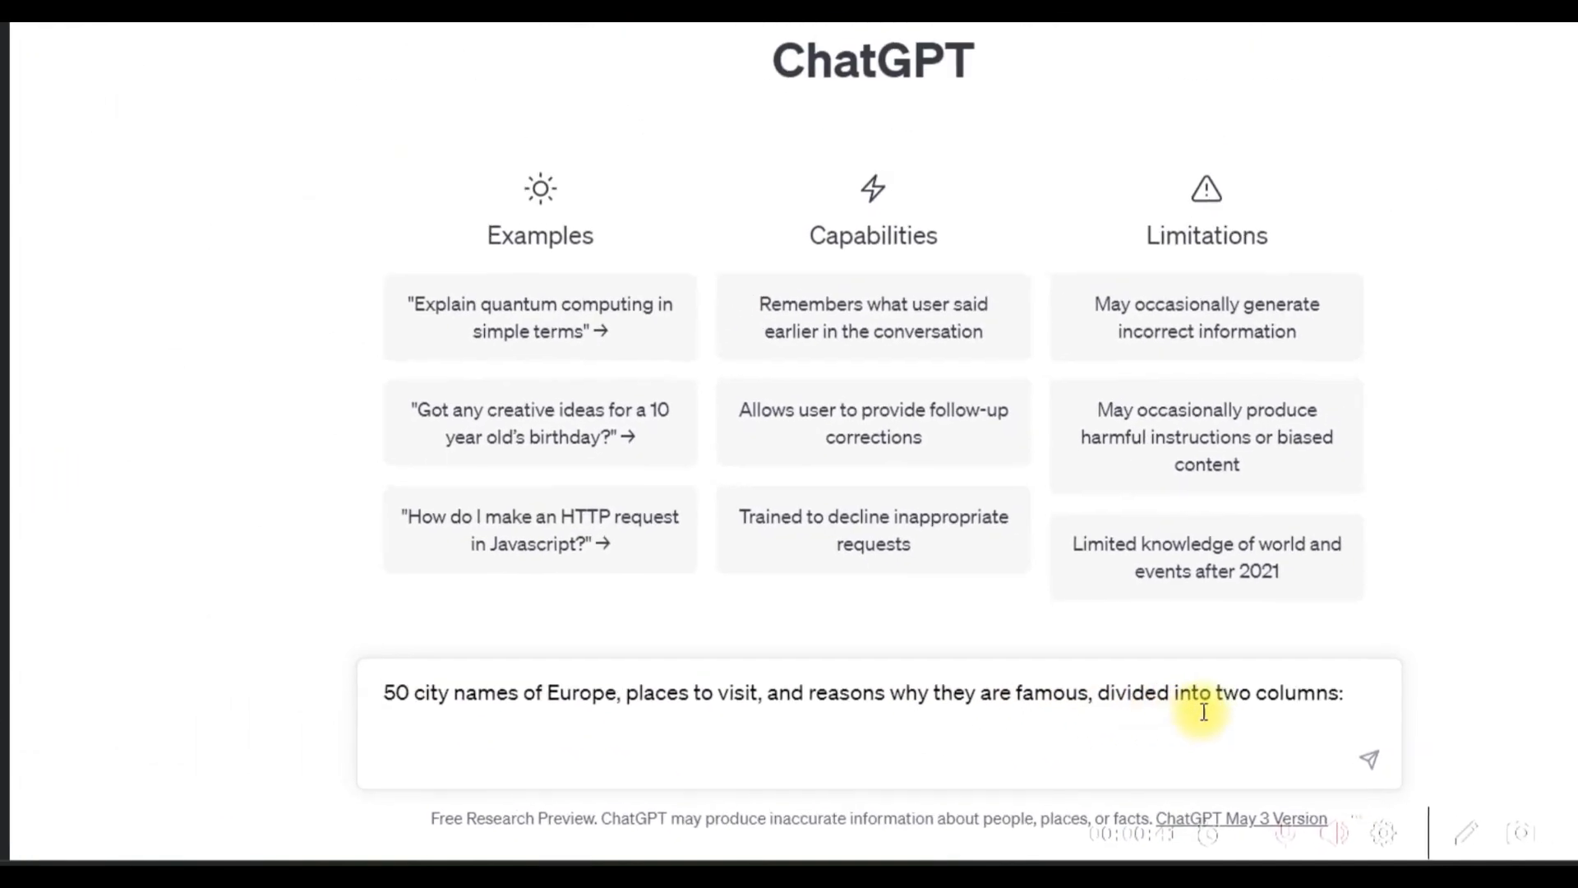
{"action": "key", "text": "BackSpace"}
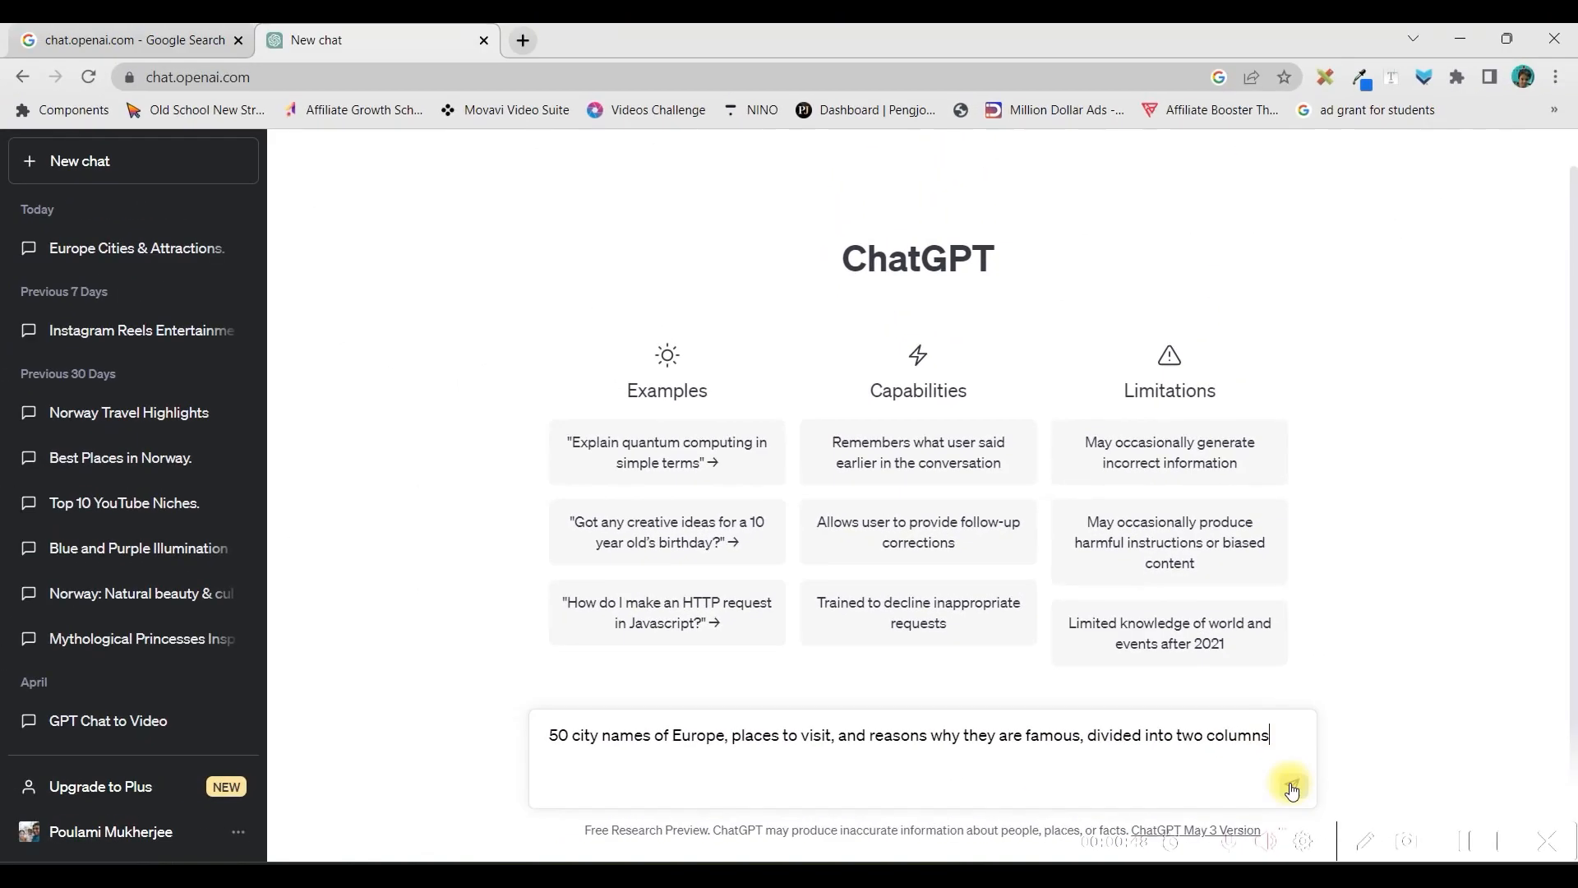
{"action": "left_click", "coordinate": [1291, 787]}
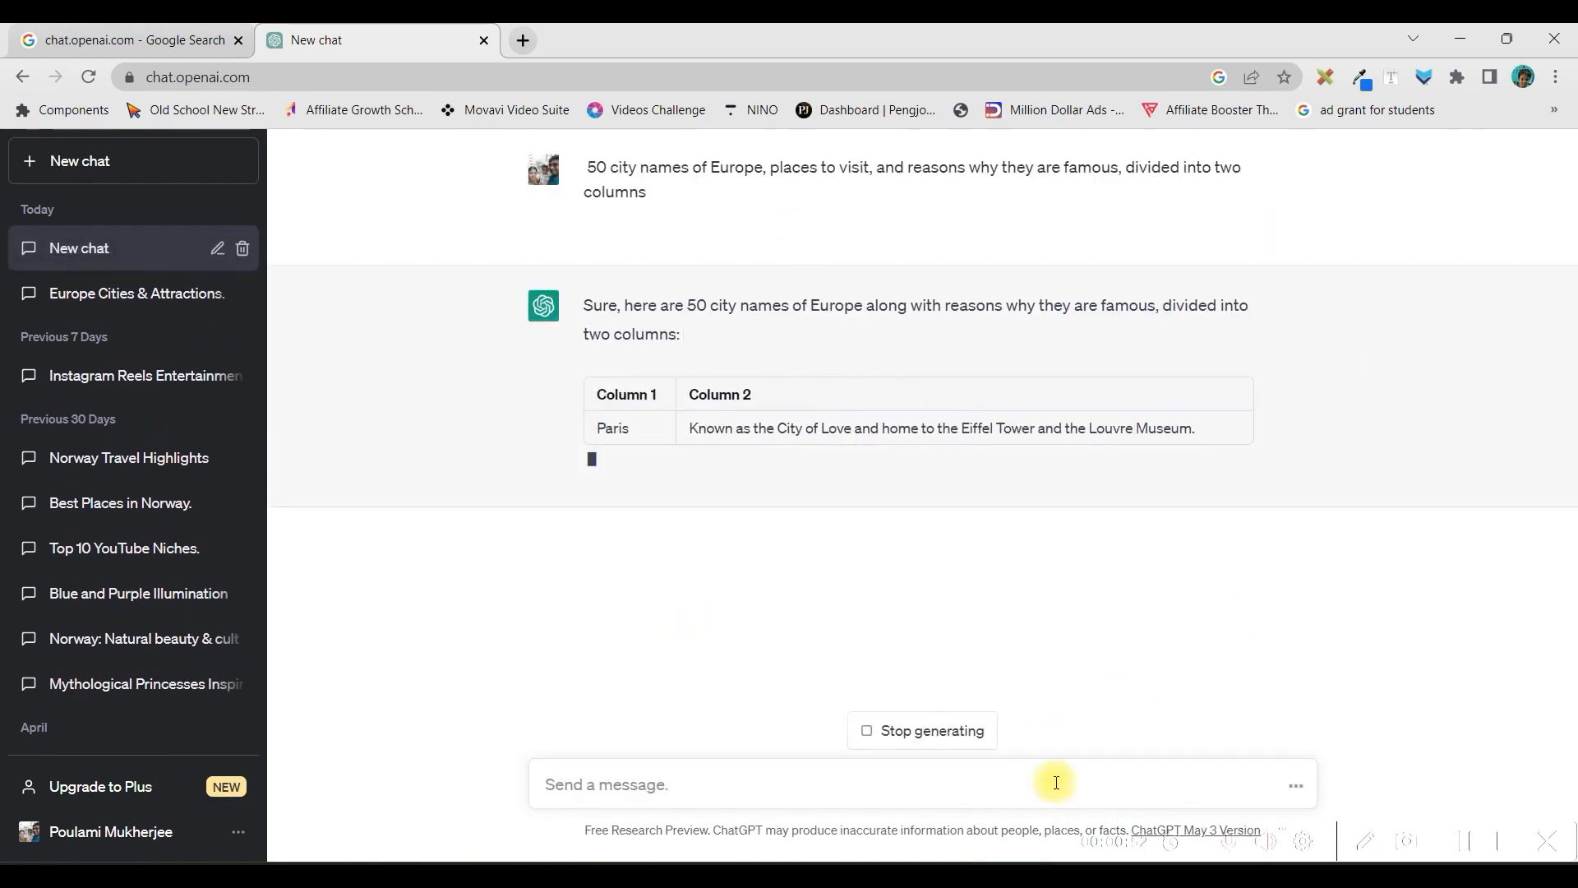
Stop the response, select the generated city table, and switch to the desktop to start a new Excel workbook
{"action": "left_click", "coordinate": [922, 731]}
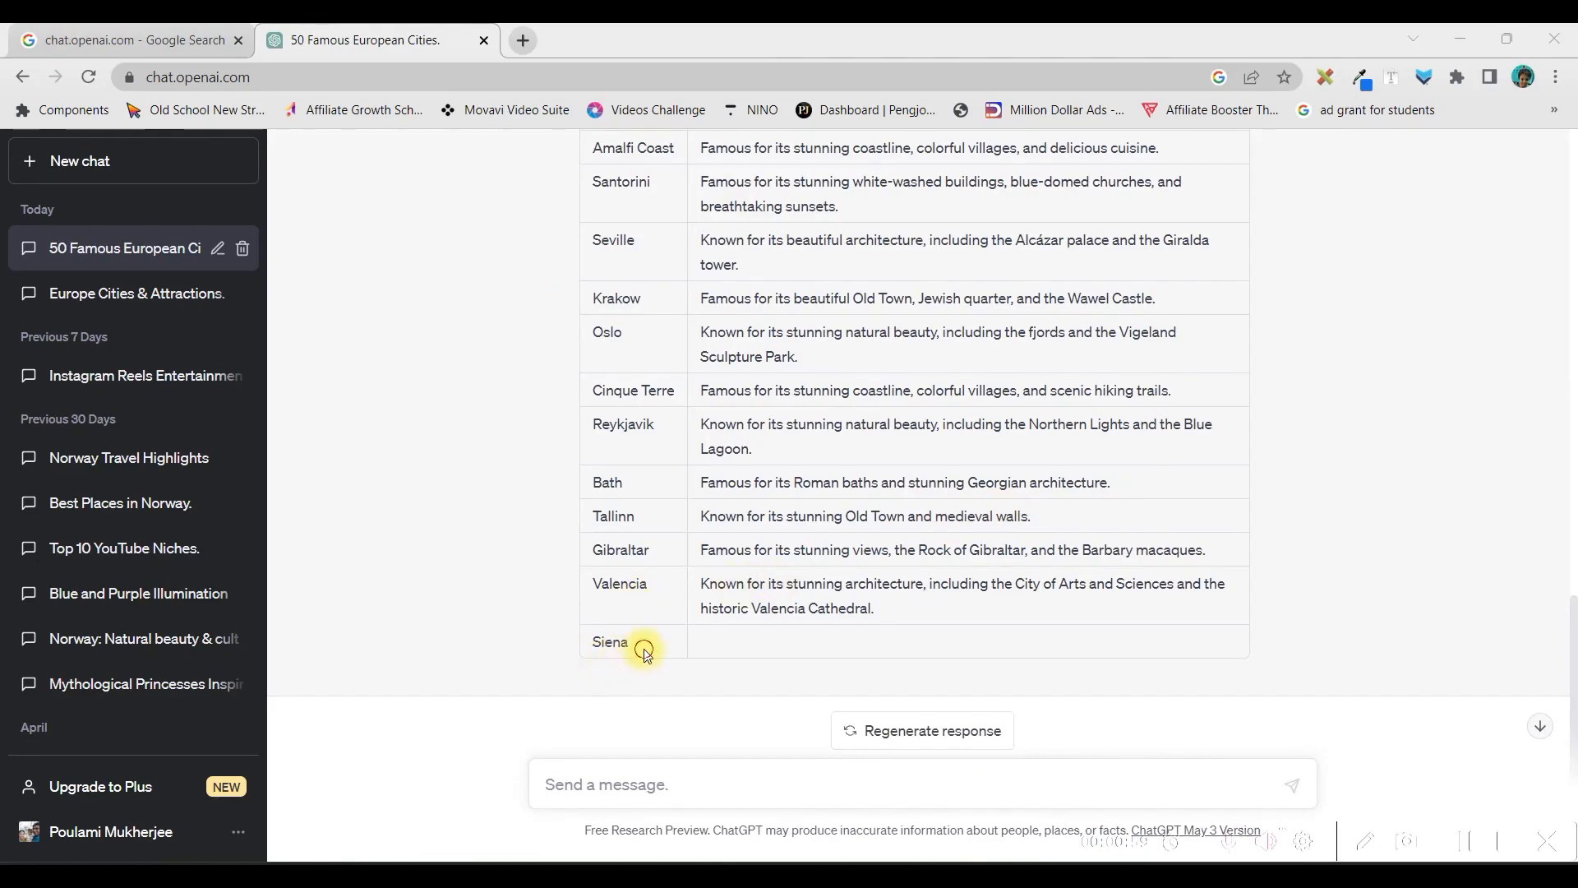
{"action": "left_click_drag", "start_coordinate": [645, 653], "coordinate": [628, 425]}
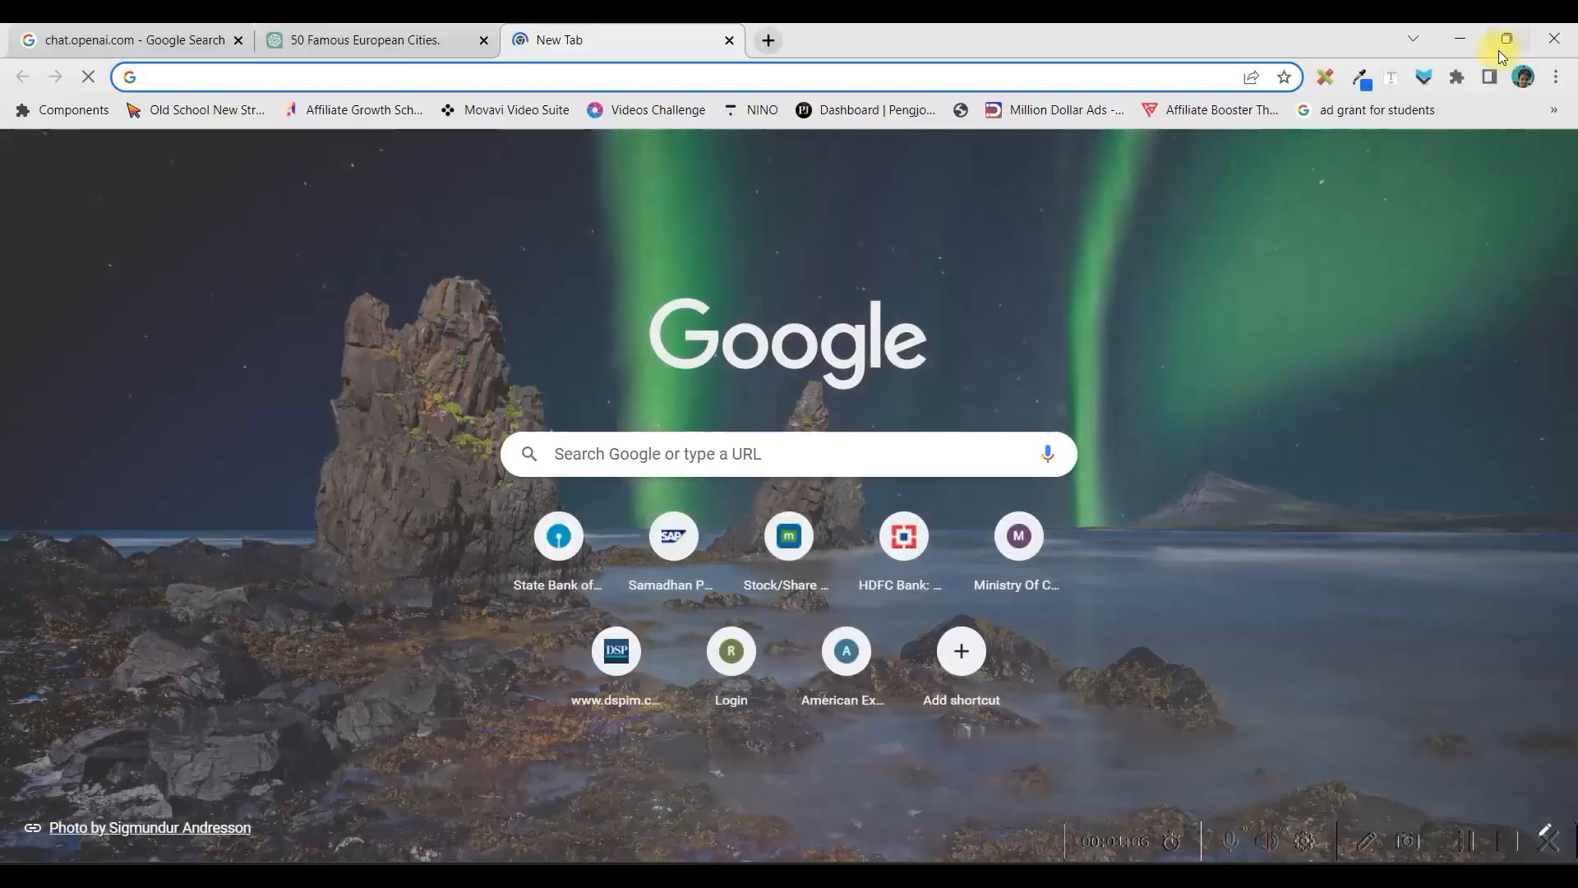
{"action": "left_click", "coordinate": [1462, 34]}
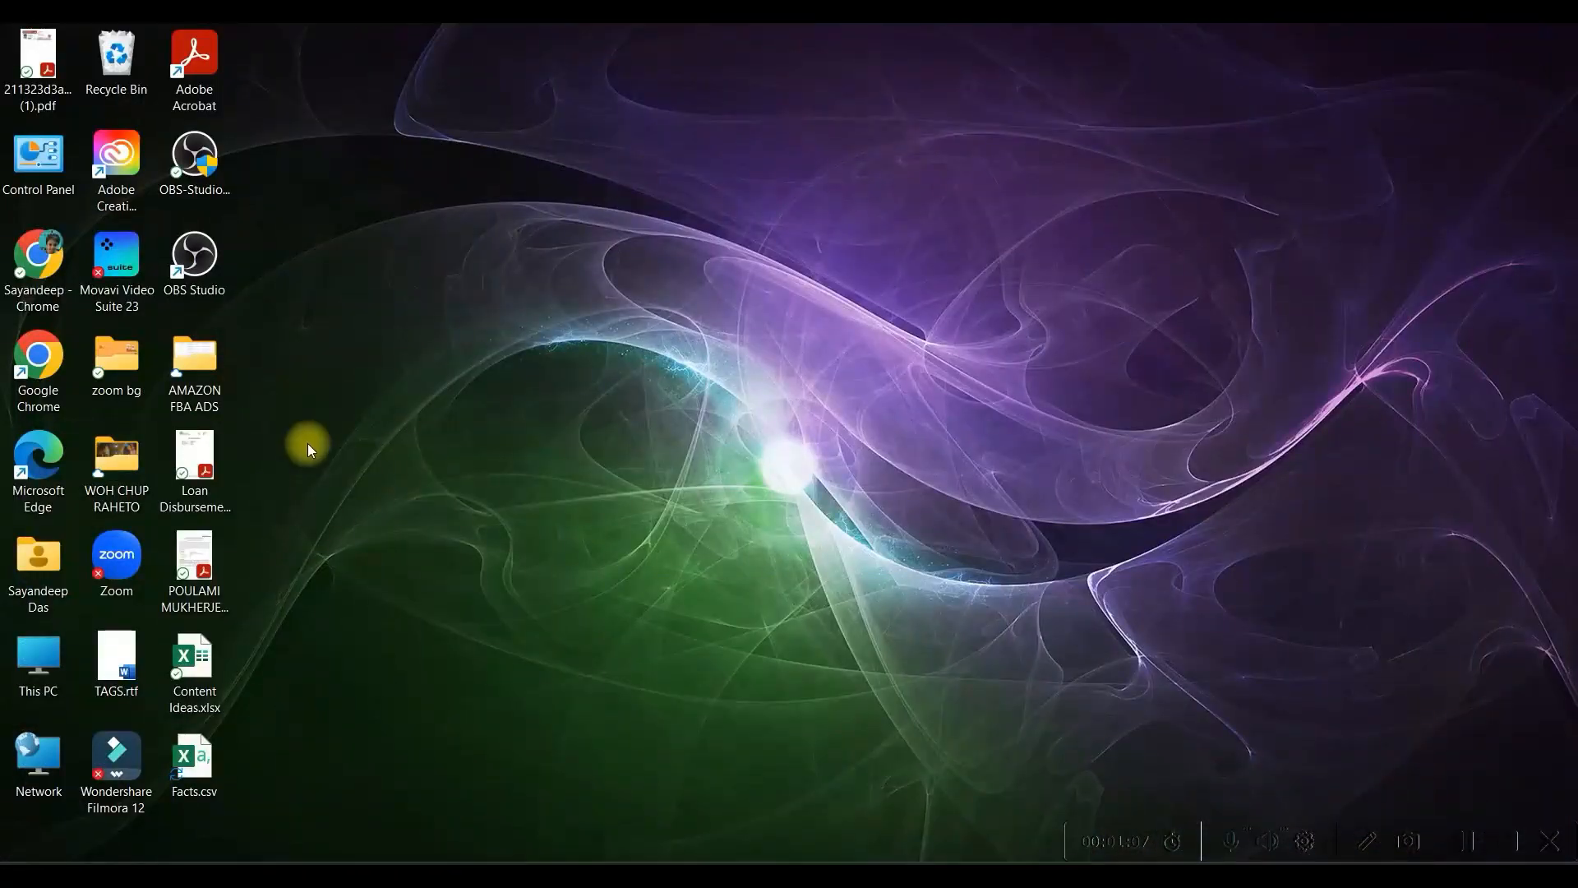
{"action": "right_click", "coordinate": [349, 478]}
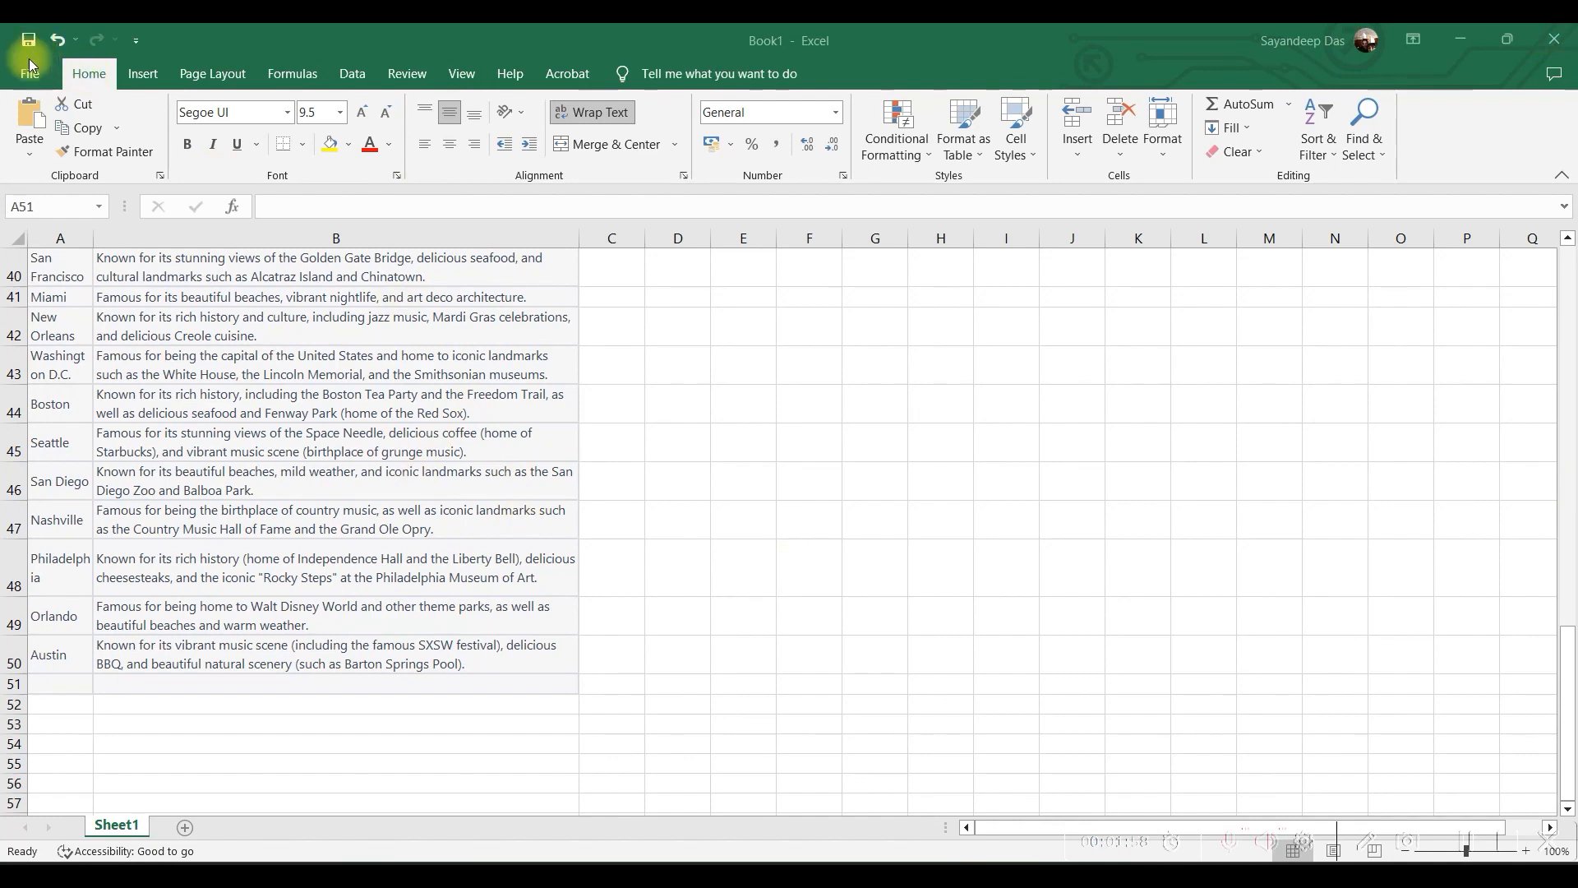
Save the Excel workbook containing the city table to the Desktop in CSV (Macintosh) format
{"action": "key", "text": "shift+space"}
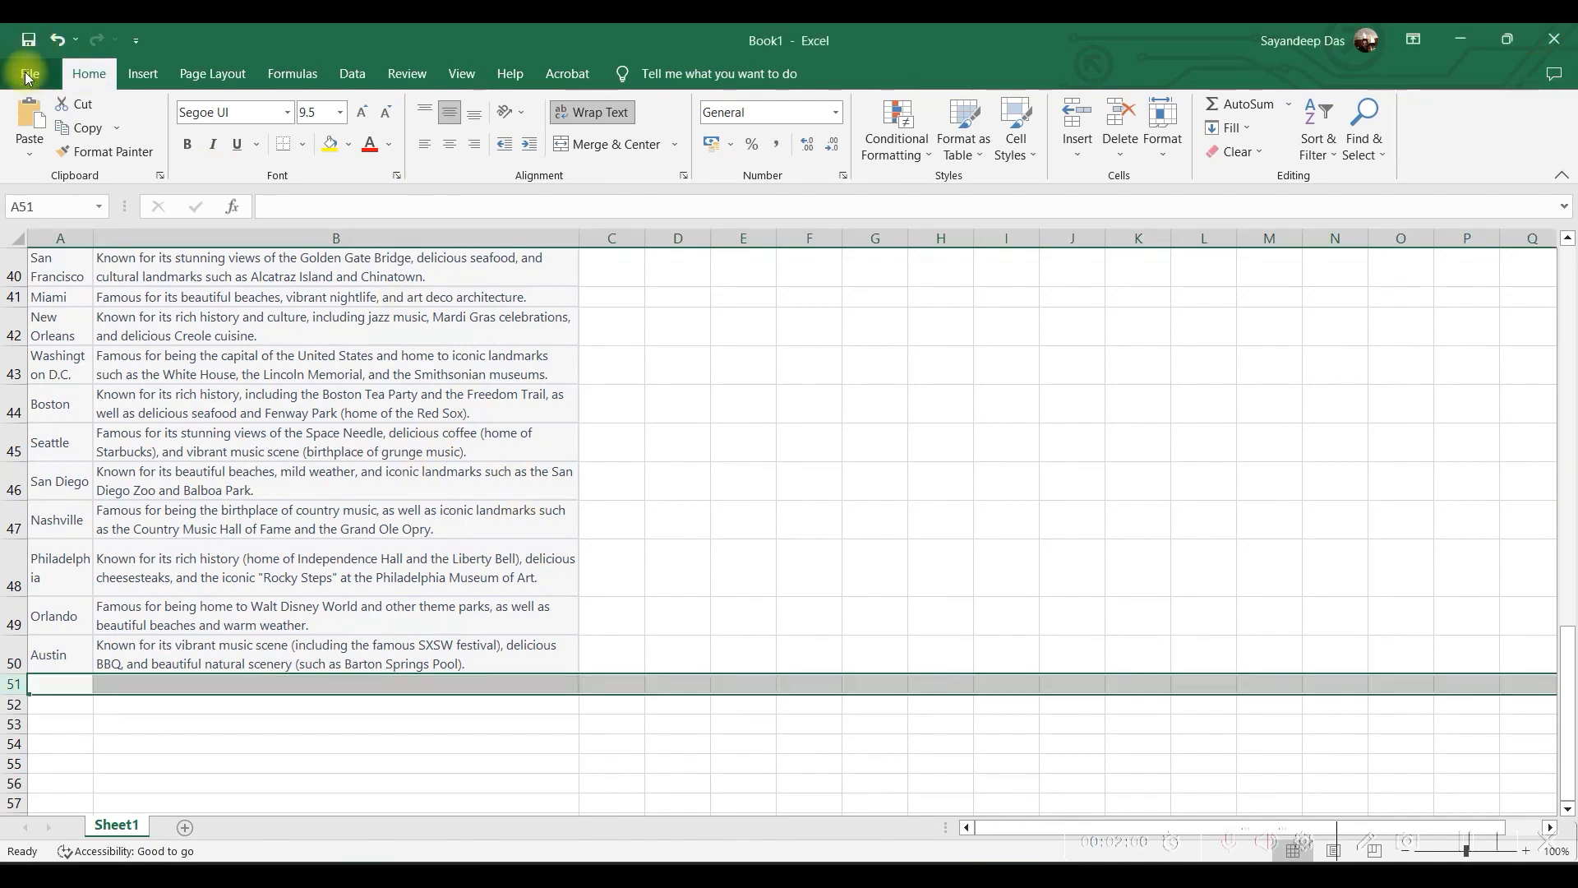
{"action": "left_click", "coordinate": [27, 75]}
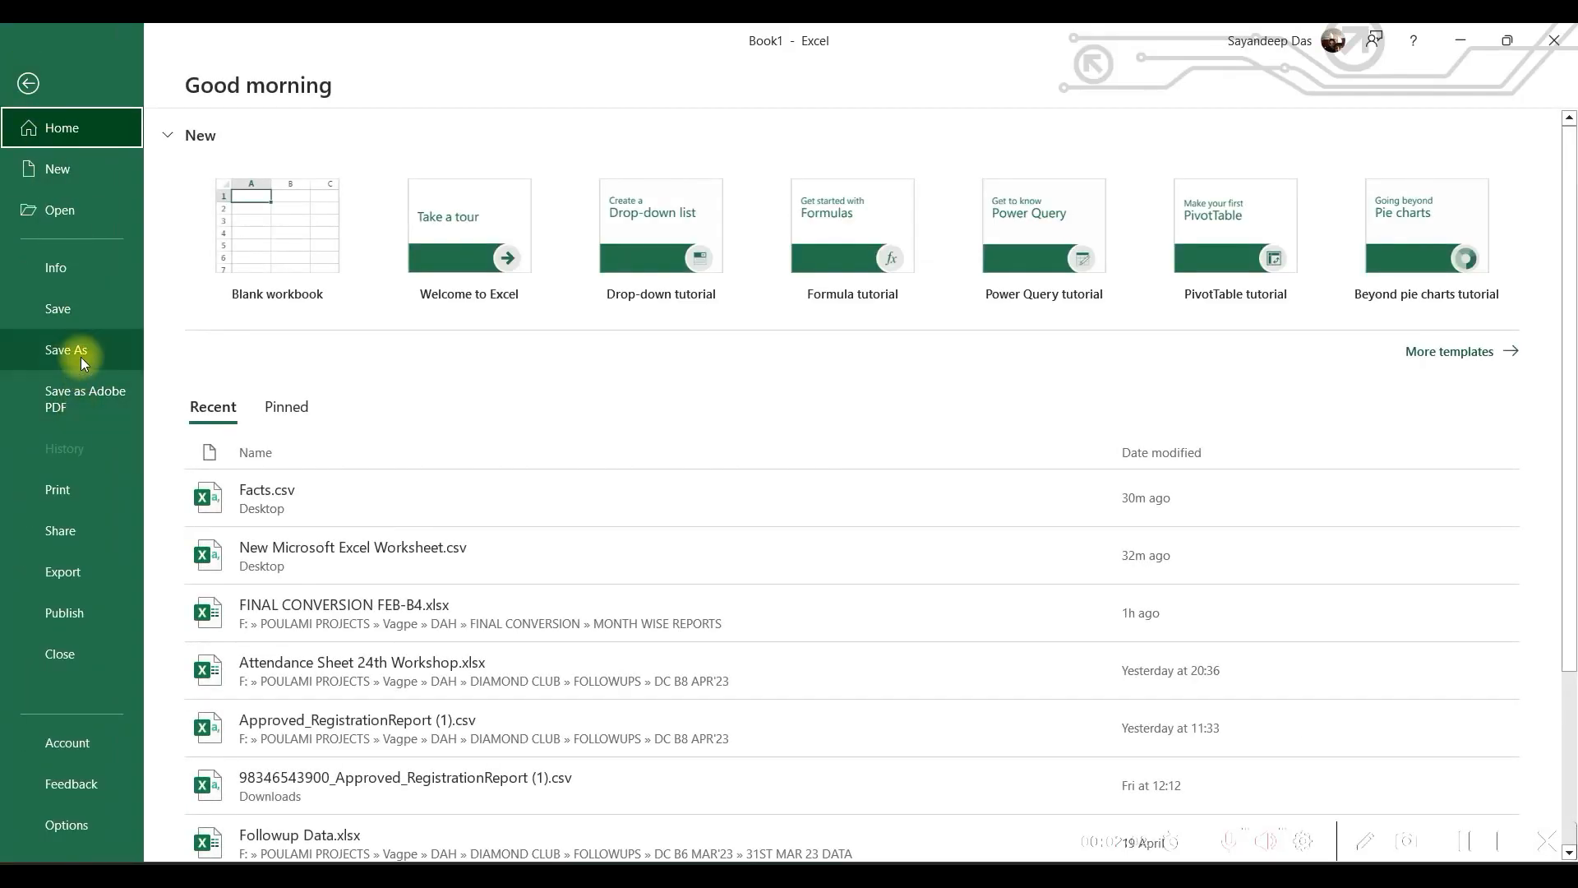
{"action": "left_click", "coordinate": [83, 359]}
{"action": "left_click", "coordinate": [245, 394]}
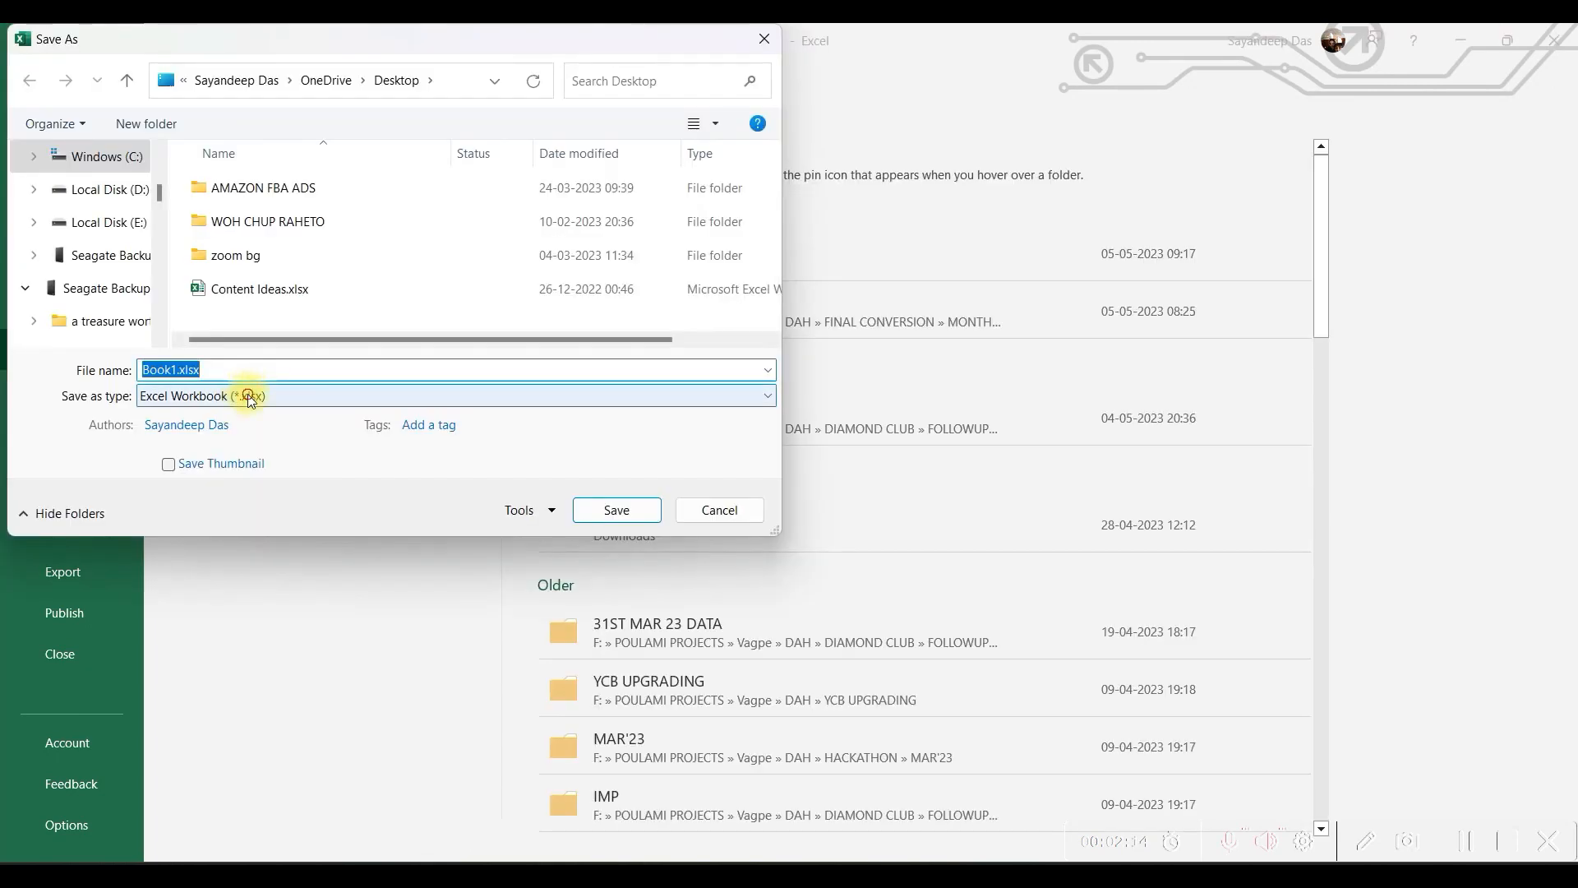
{"action": "left_click", "coordinate": [251, 397]}
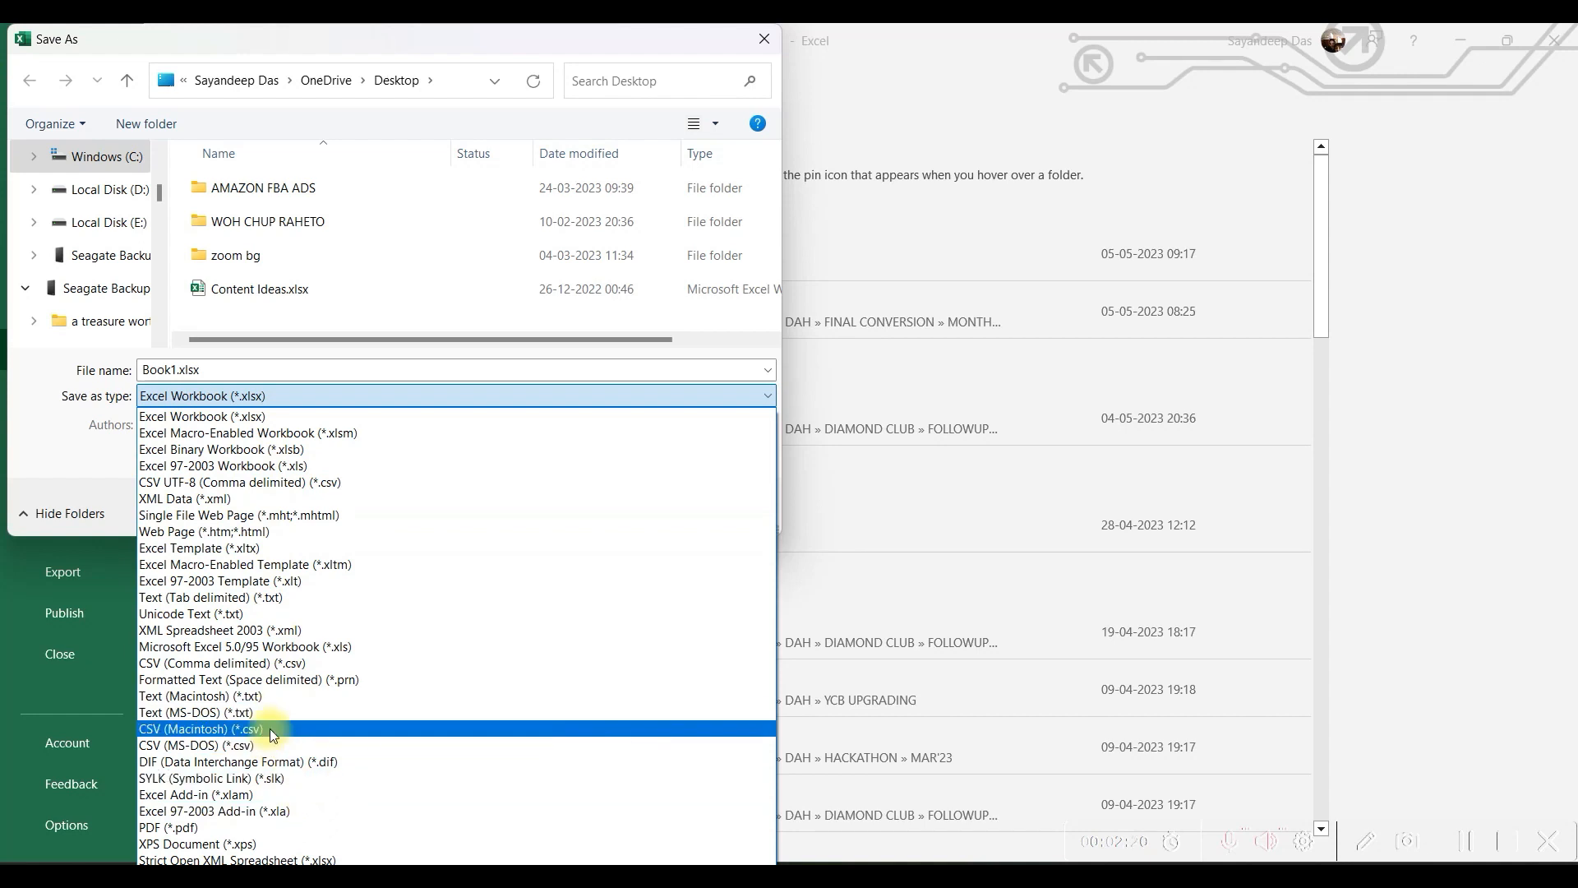
{"action": "left_click", "coordinate": [324, 728]}
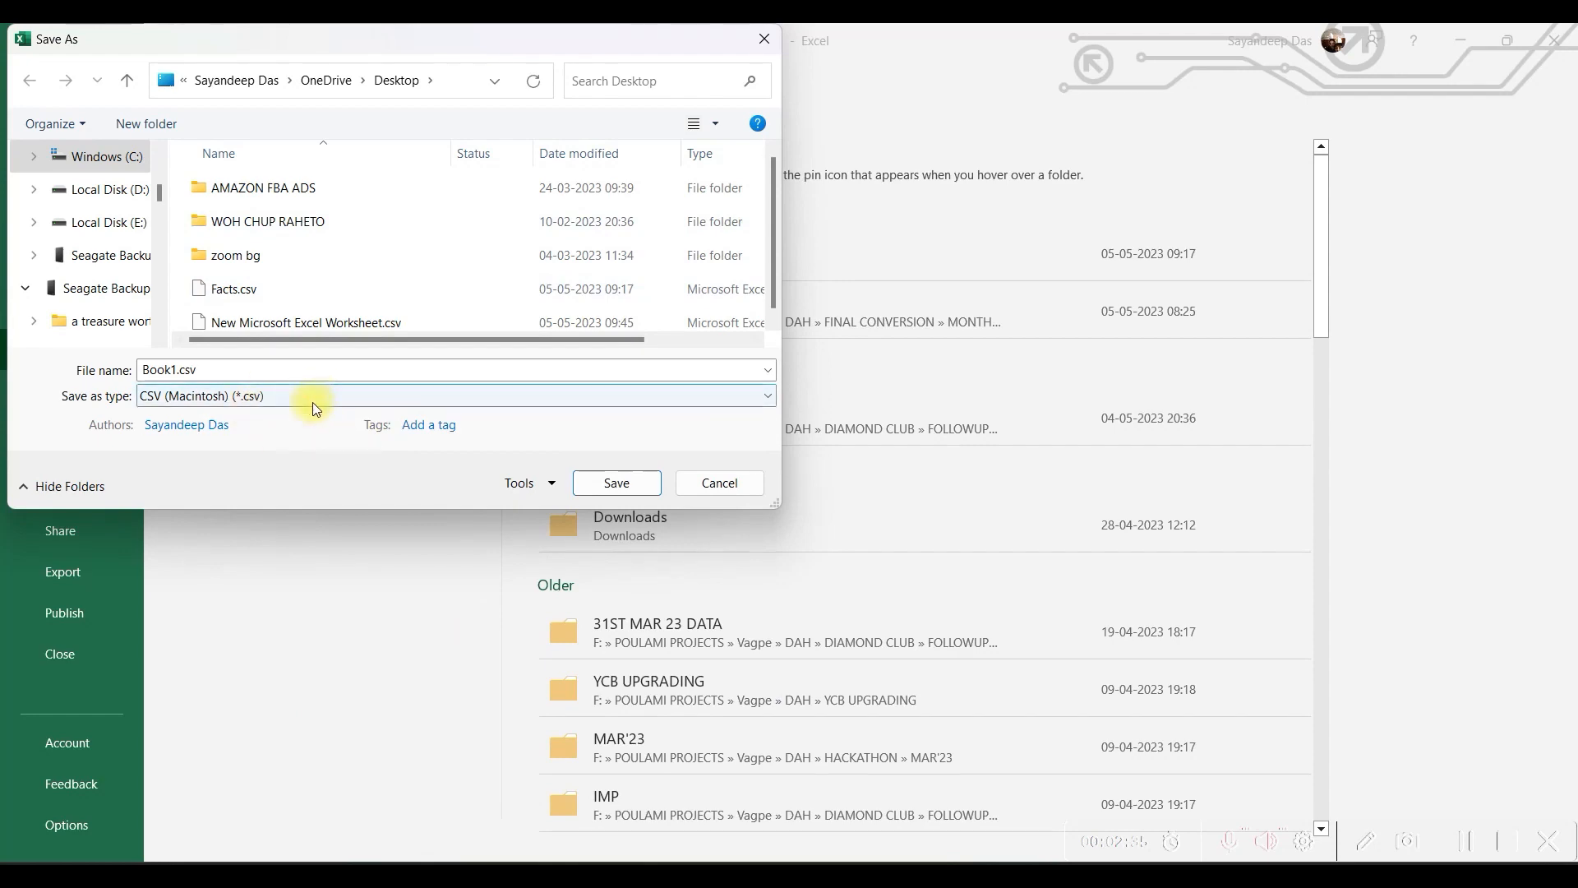
{"action": "double_click", "coordinate": [280, 370]}
{"action": "left_click", "coordinate": [614, 482]}
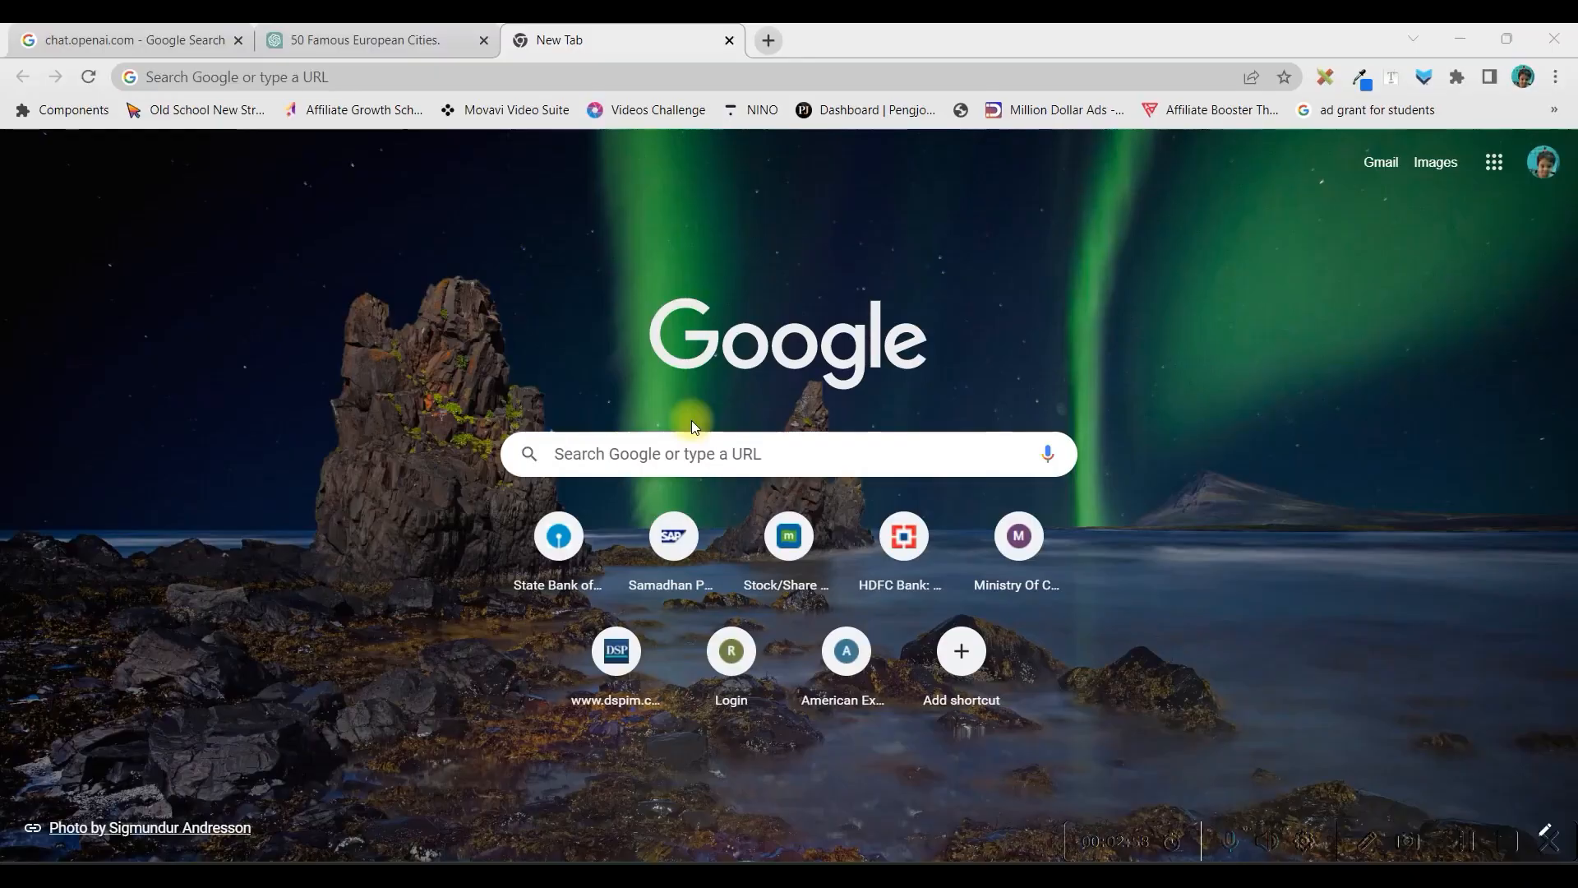
Open the Canva website in the new Chrome tab
{"action": "left_click", "coordinate": [617, 468]}
{"action": "type", "text": "Canva"}
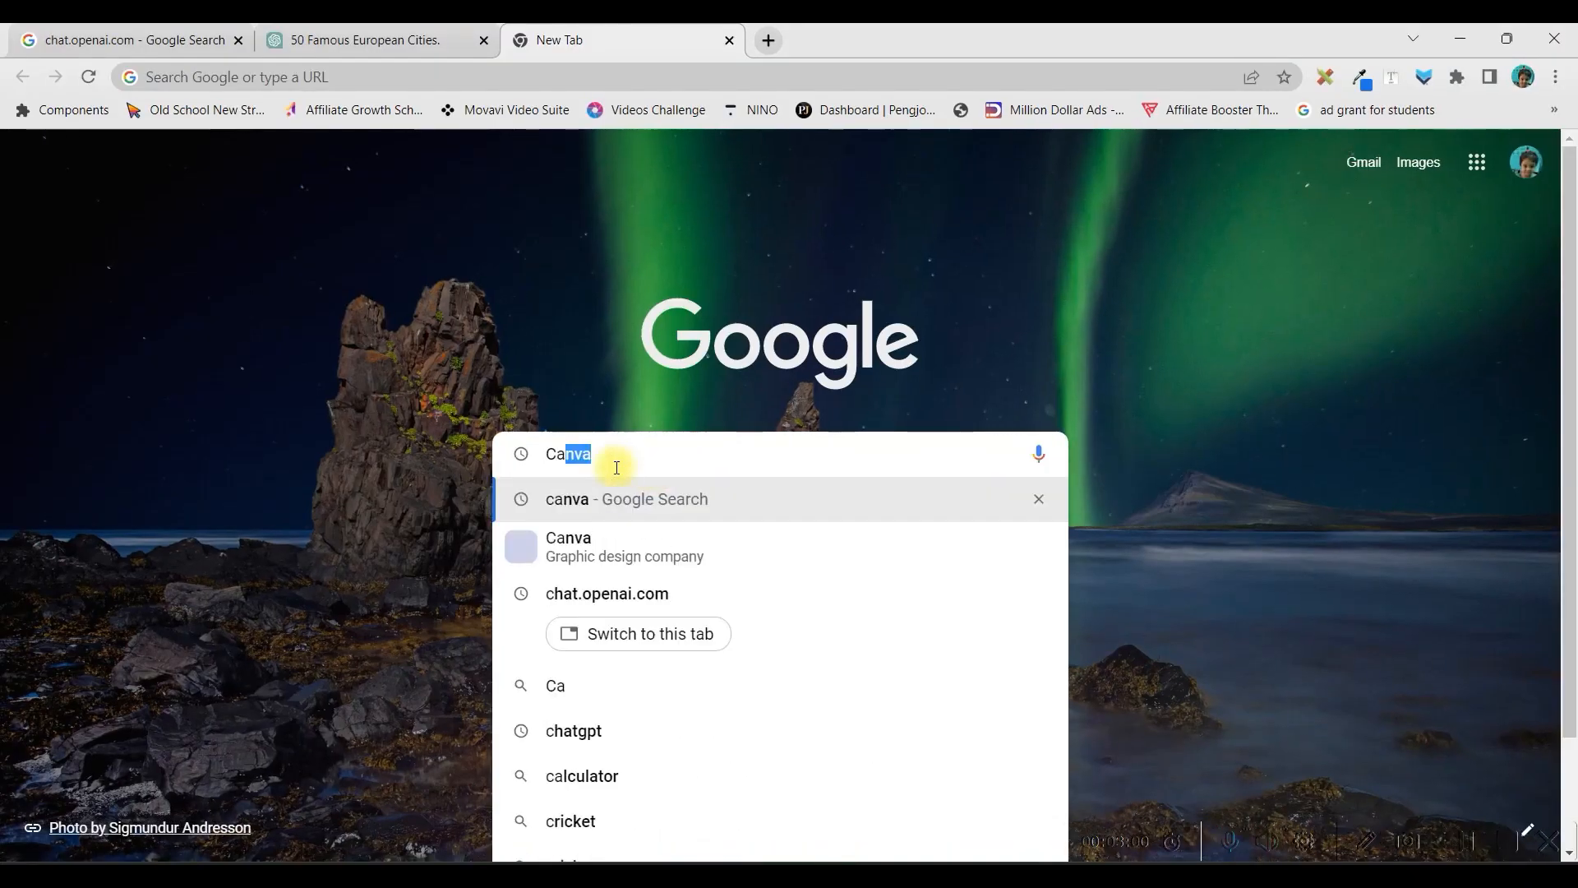
{"action": "type", "text": ".com"}
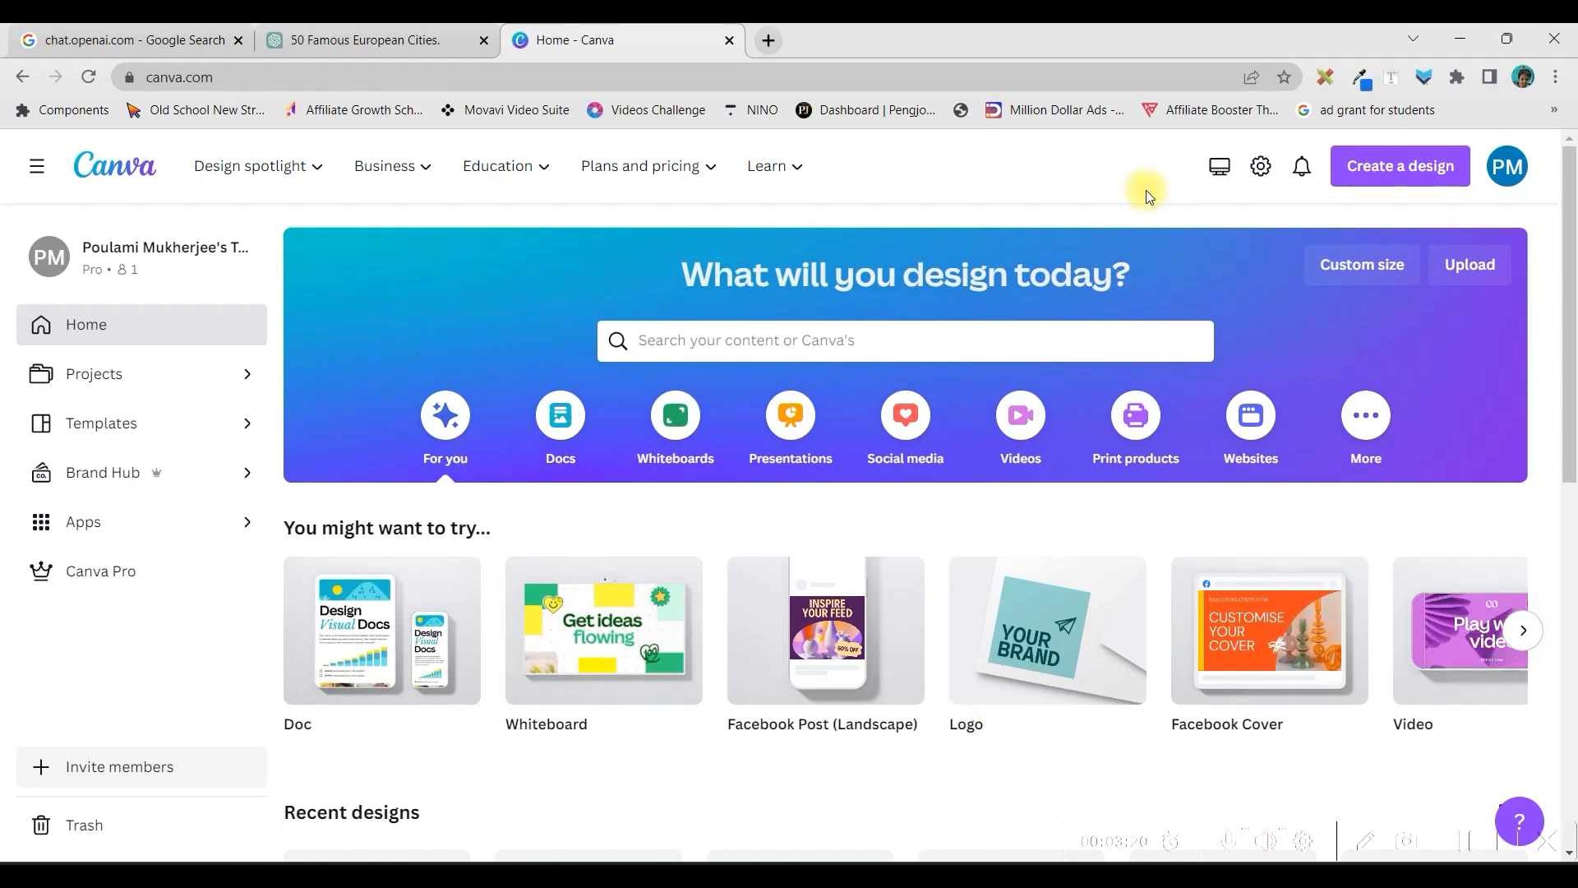
Search Canva's templates for "YouTube Shorts"
{"action": "left_click", "coordinate": [858, 339]}
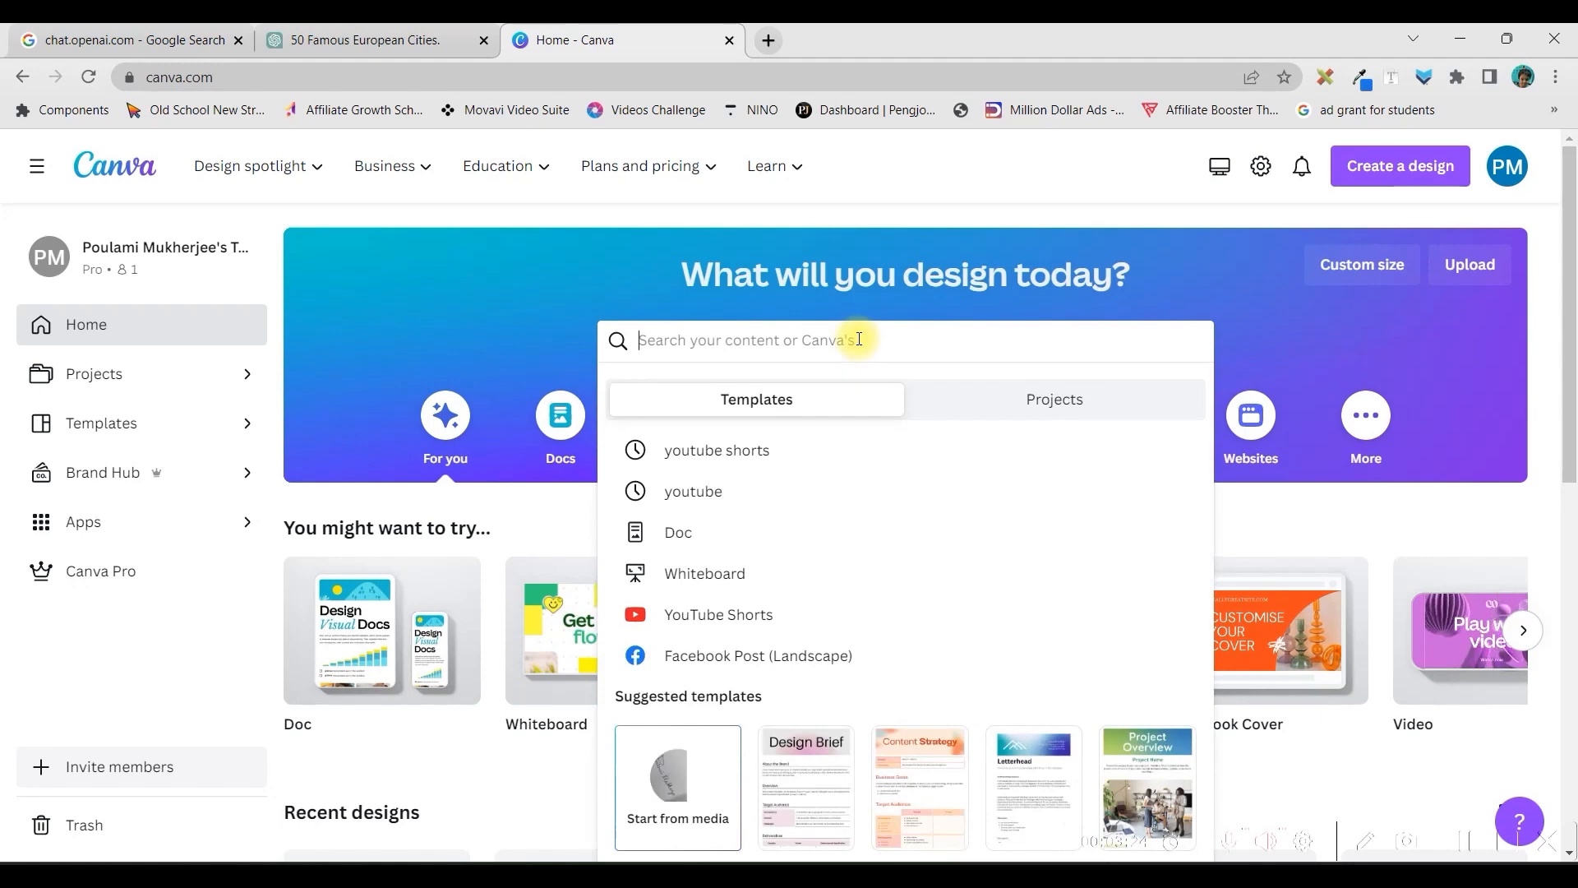
{"action": "type", "text": "YouTube Shorts"}
{"action": "key", "text": "Return"}
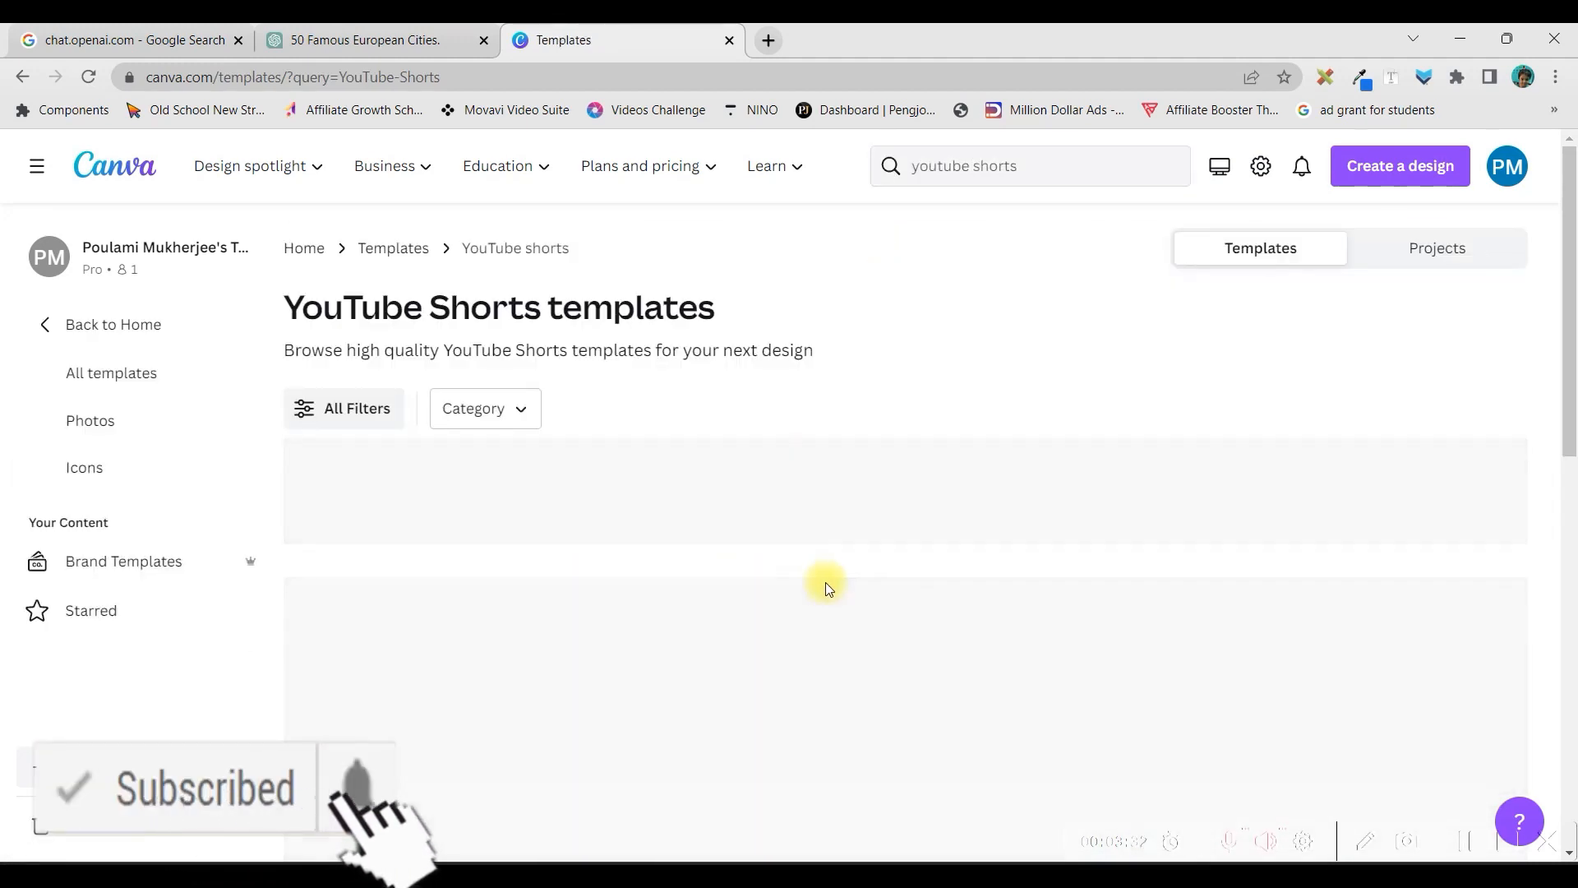
Choose the "white Organic Natural Travel Youtube Shorts" template from the results and open it for editing
{"action": "scroll", "coordinate": [579, 575], "scroll_direction": "down", "scroll_amount": 3}
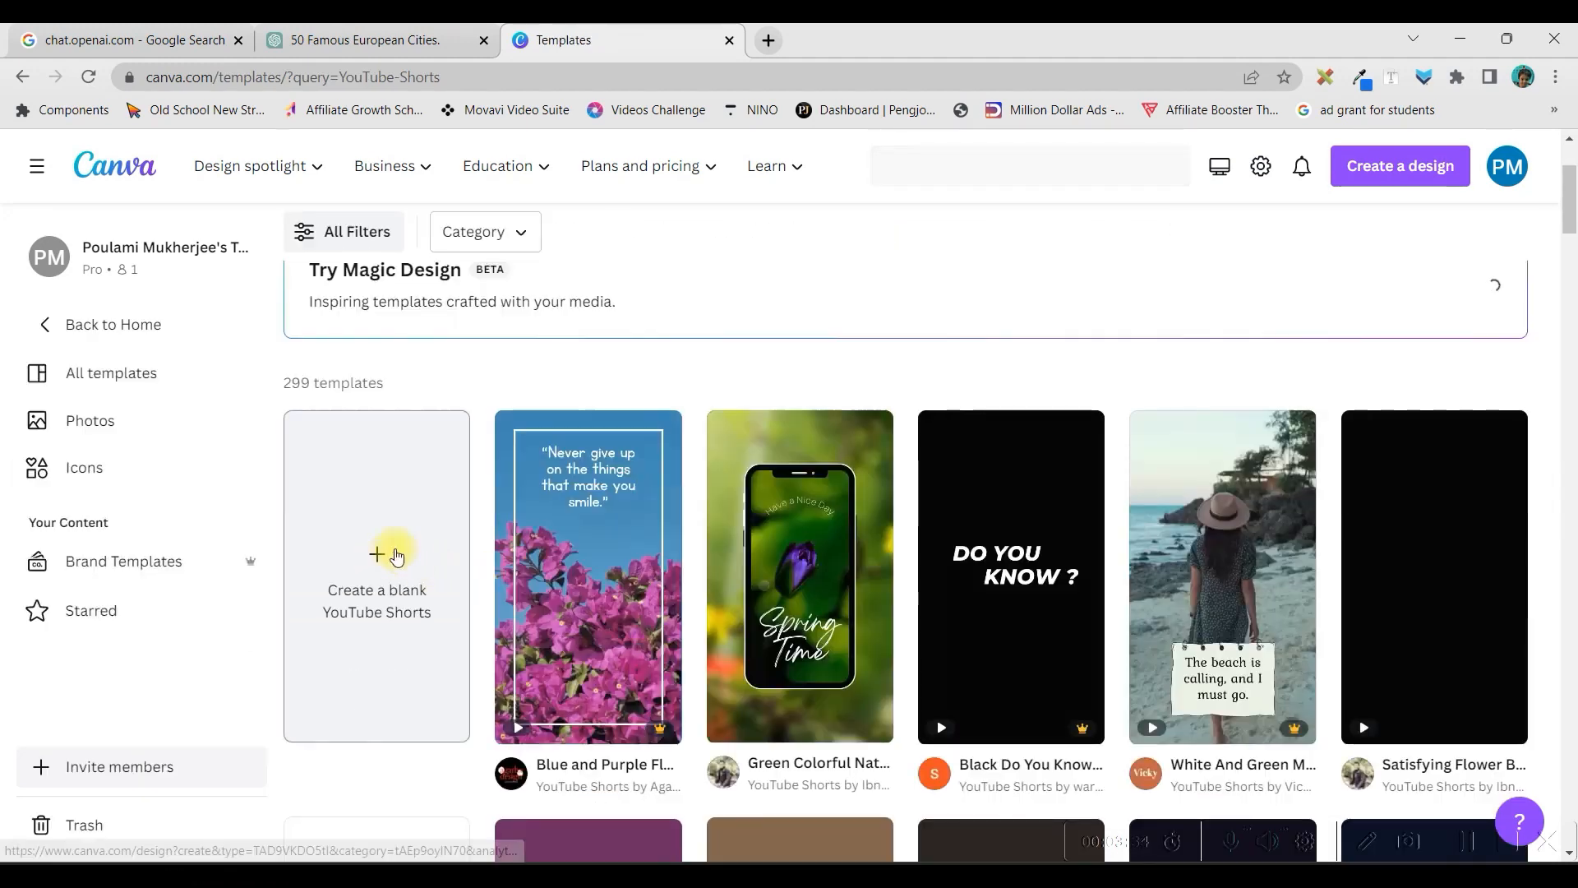
{"action": "scroll", "coordinate": [1114, 561], "scroll_direction": "down", "scroll_amount": 5}
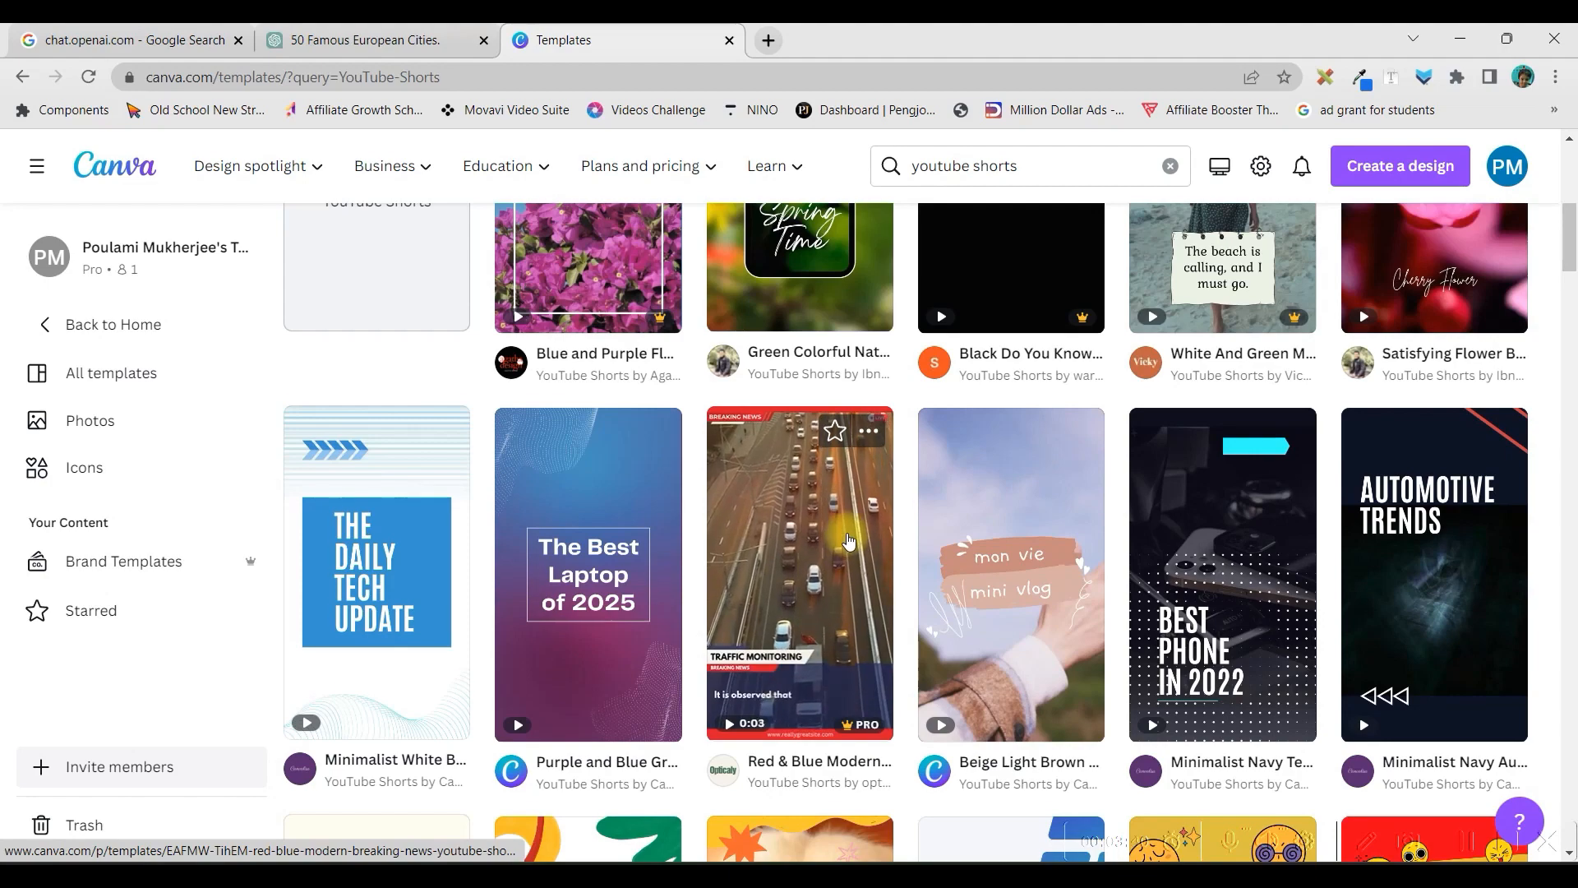
{"action": "scroll", "coordinate": [656, 717], "scroll_direction": "down", "scroll_amount": 3}
{"action": "scroll", "coordinate": [656, 717], "scroll_direction": "down", "scroll_amount": 4}
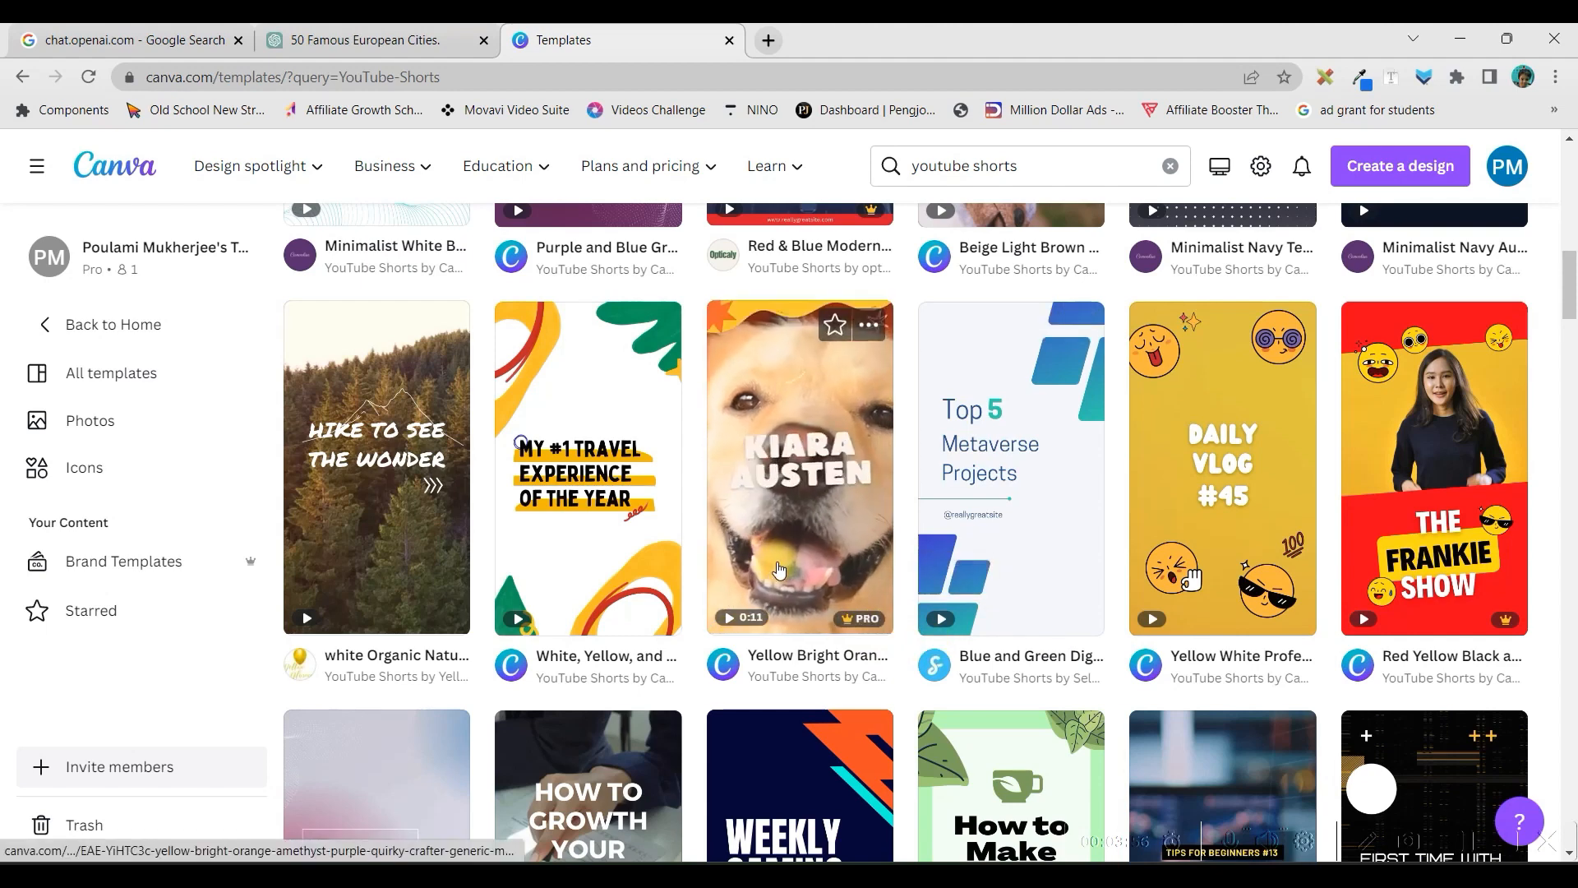
{"action": "left_click", "coordinate": [356, 548]}
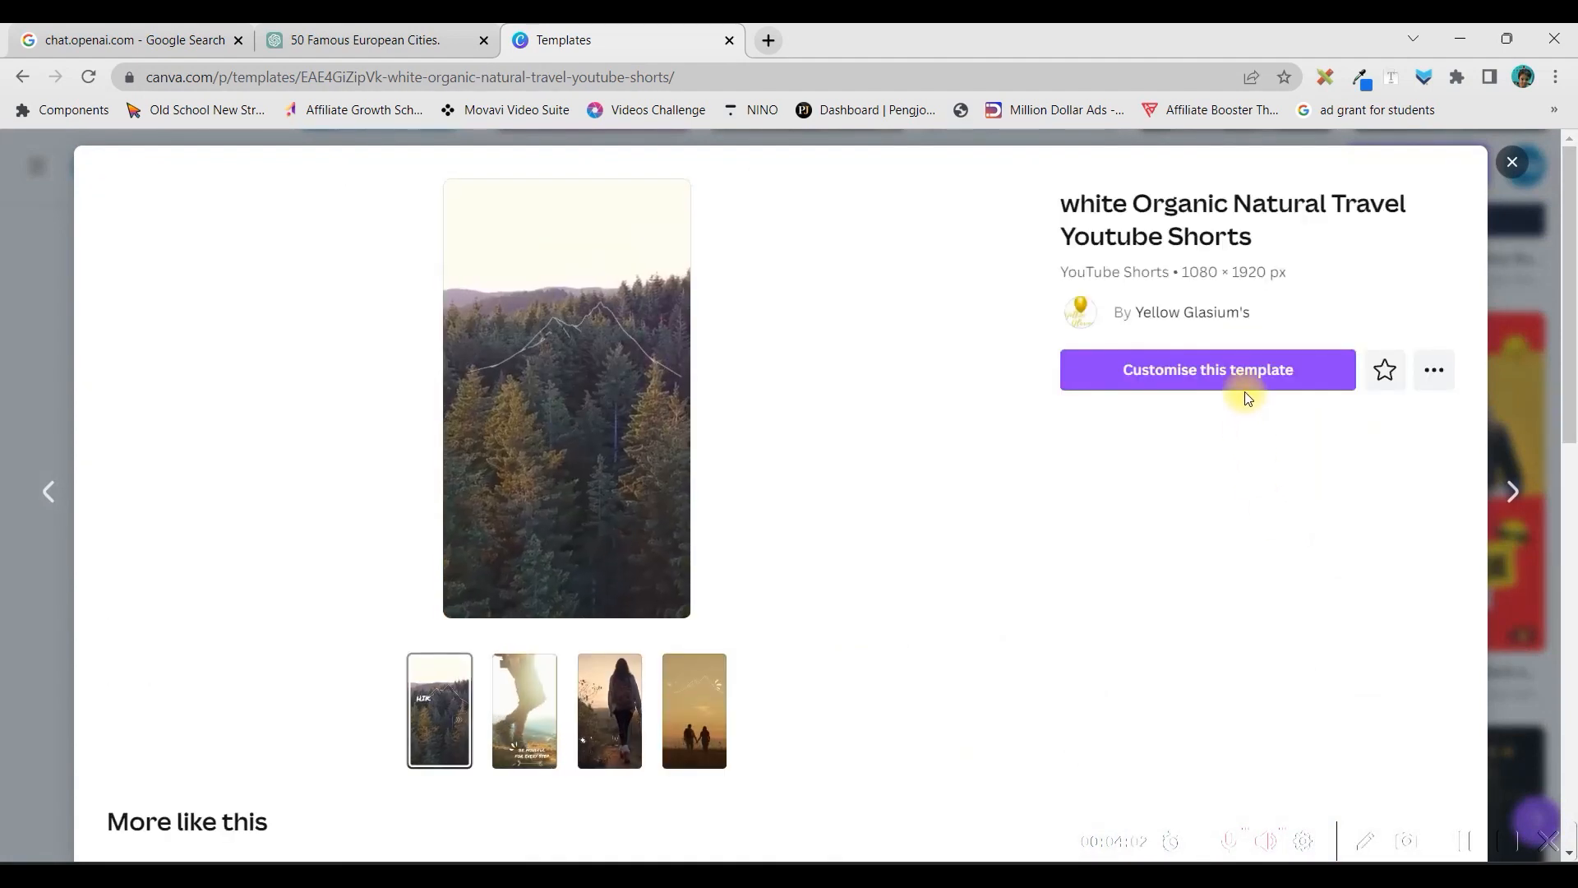
{"action": "left_click", "coordinate": [1245, 385]}
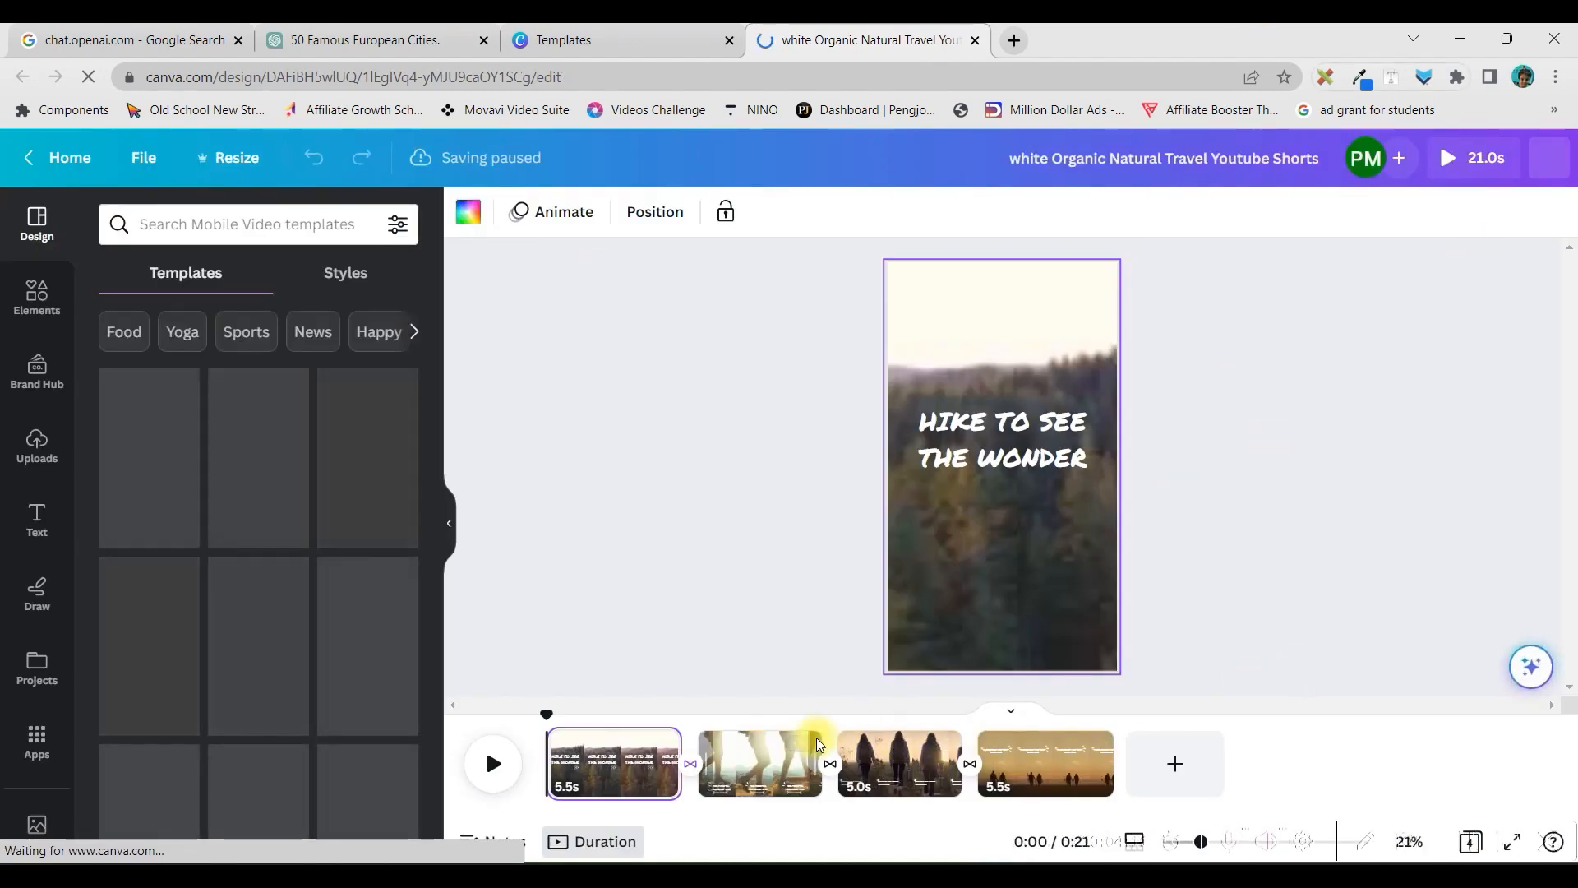
Delete the template's second, third and fourth pages, keeping only the "HIKE TO SEE THE WONDER" page
{"action": "left_click", "coordinate": [728, 784]}
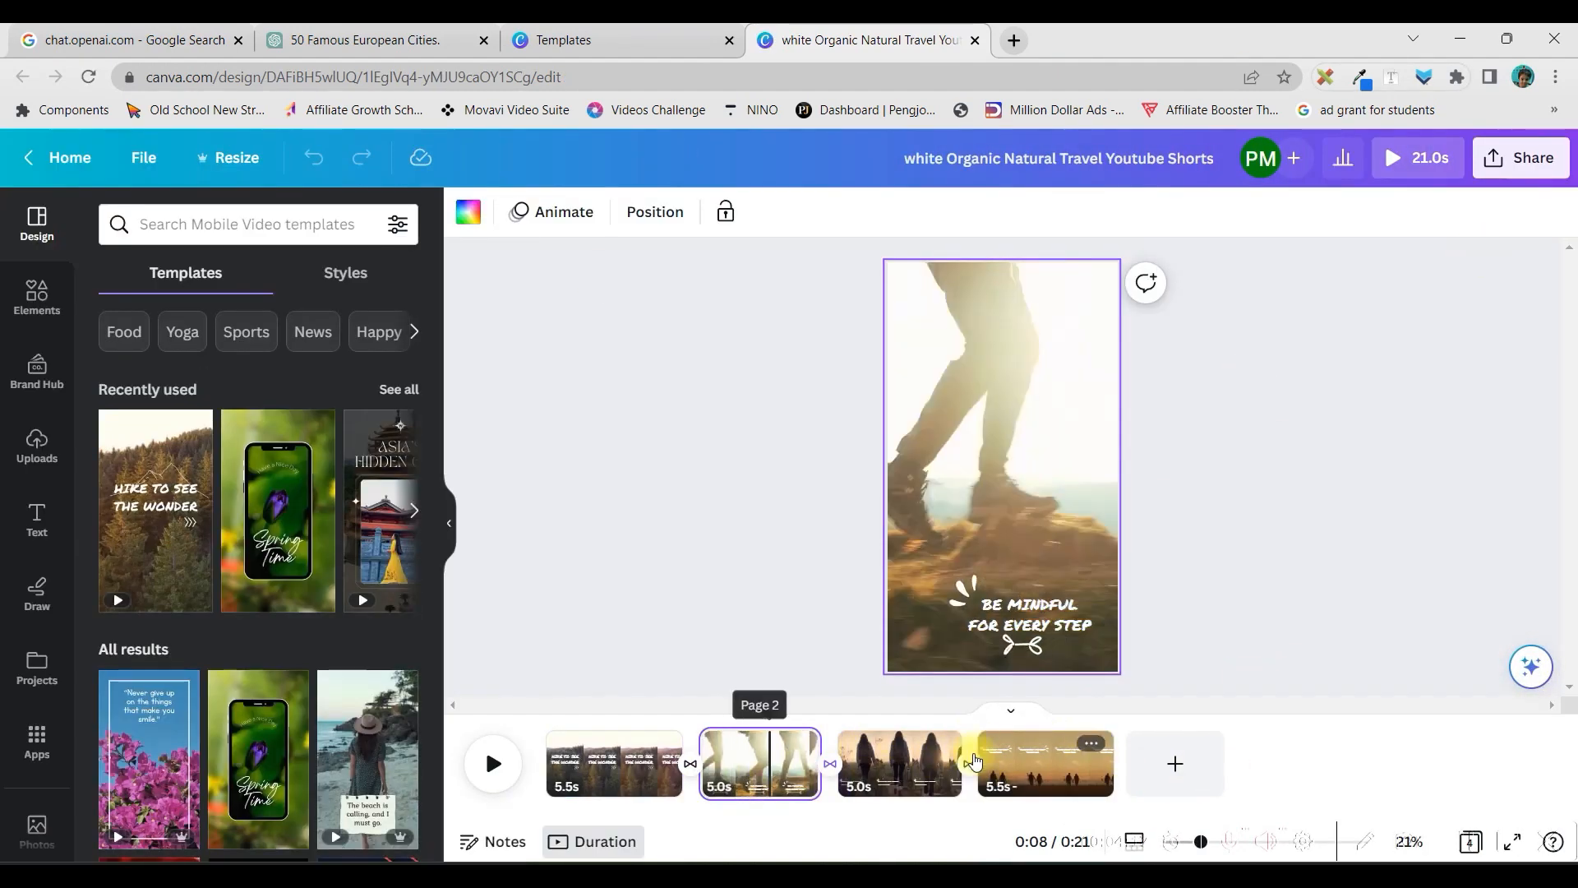
{"action": "key", "text": "Delete"}
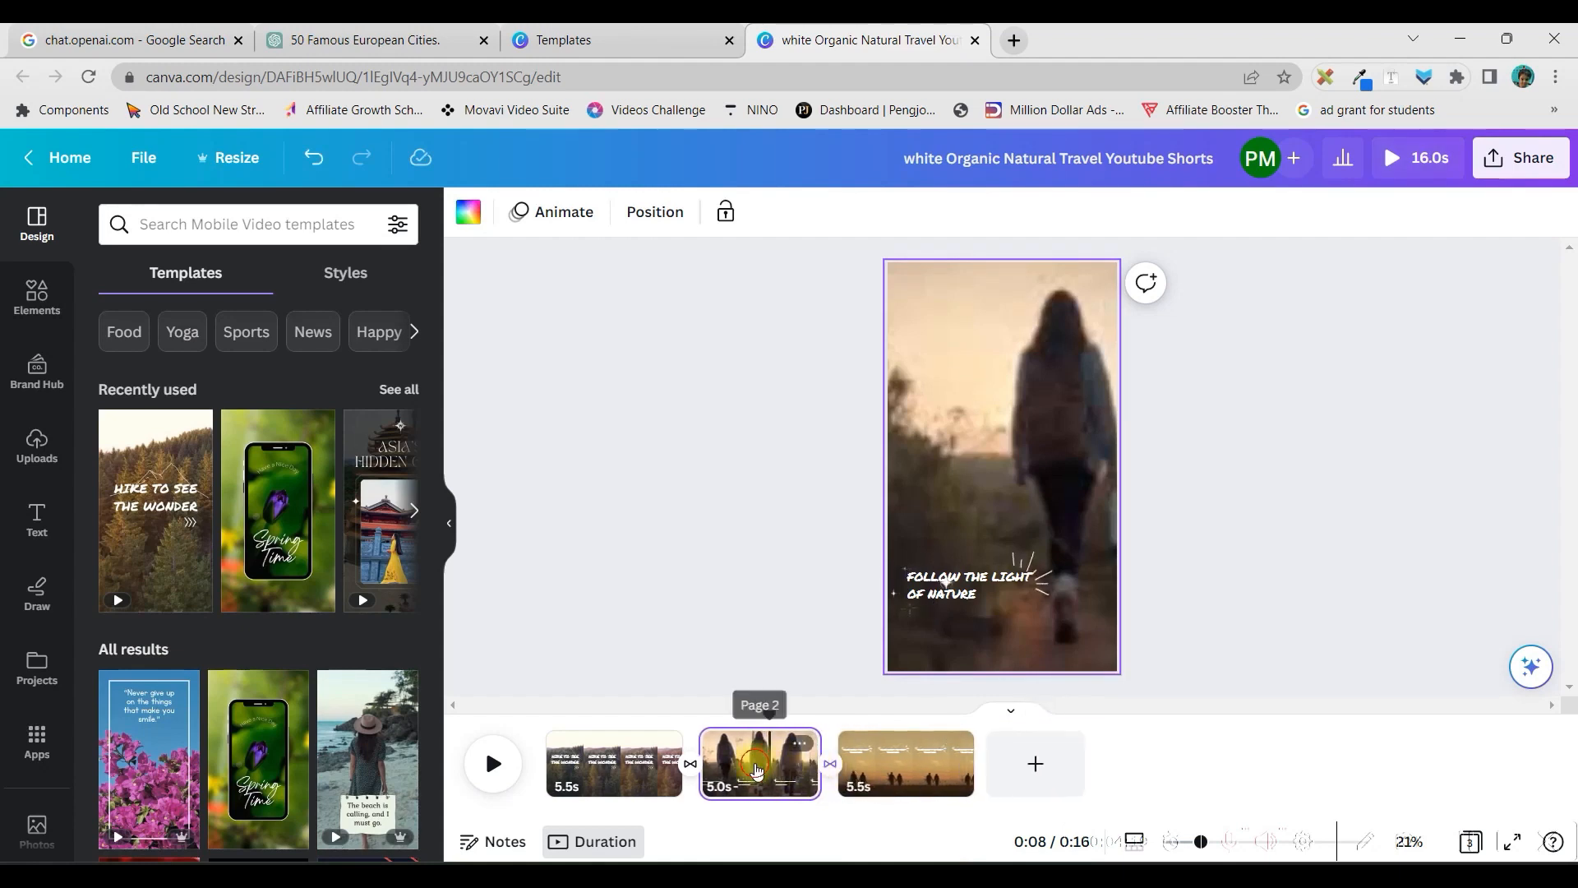
{"action": "key", "text": "Delete"}
{"action": "key", "text": "Delete"}
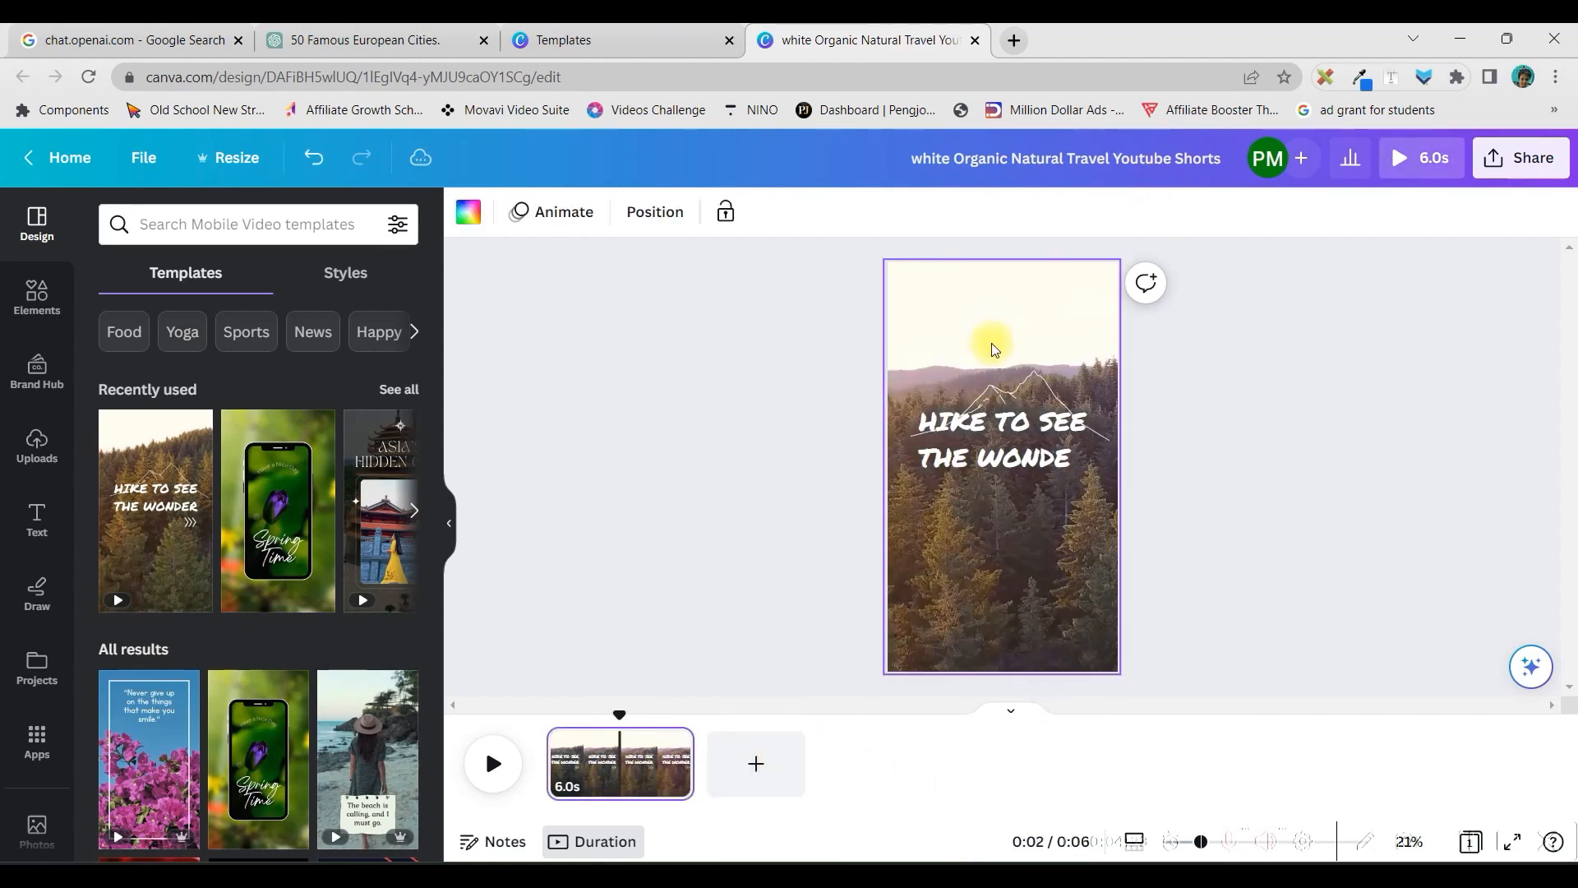
Remove the mountain outline and the arrow graphic around the page's heading
{"action": "left_click", "coordinate": [1007, 394]}
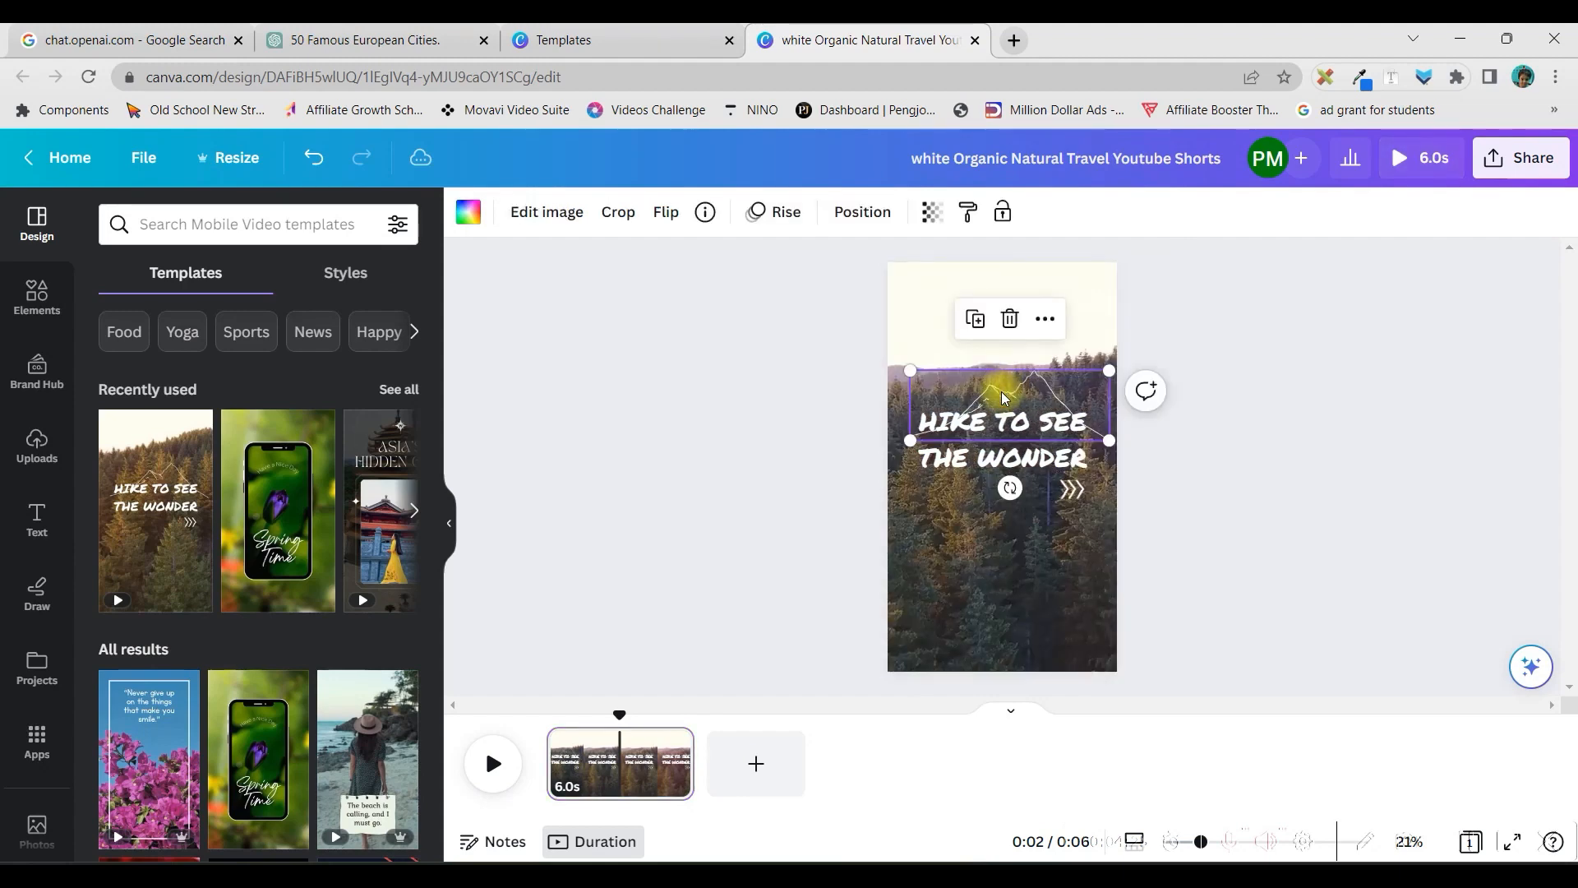
{"action": "key", "text": "Delete"}
{"action": "left_click", "coordinate": [1073, 490]}
{"action": "key", "text": "Delete"}
Move the heading to the lower half of the page, duplicate it, and place the copy above the original
{"action": "left_click_drag", "start_coordinate": [1069, 464], "coordinate": [1069, 583]}
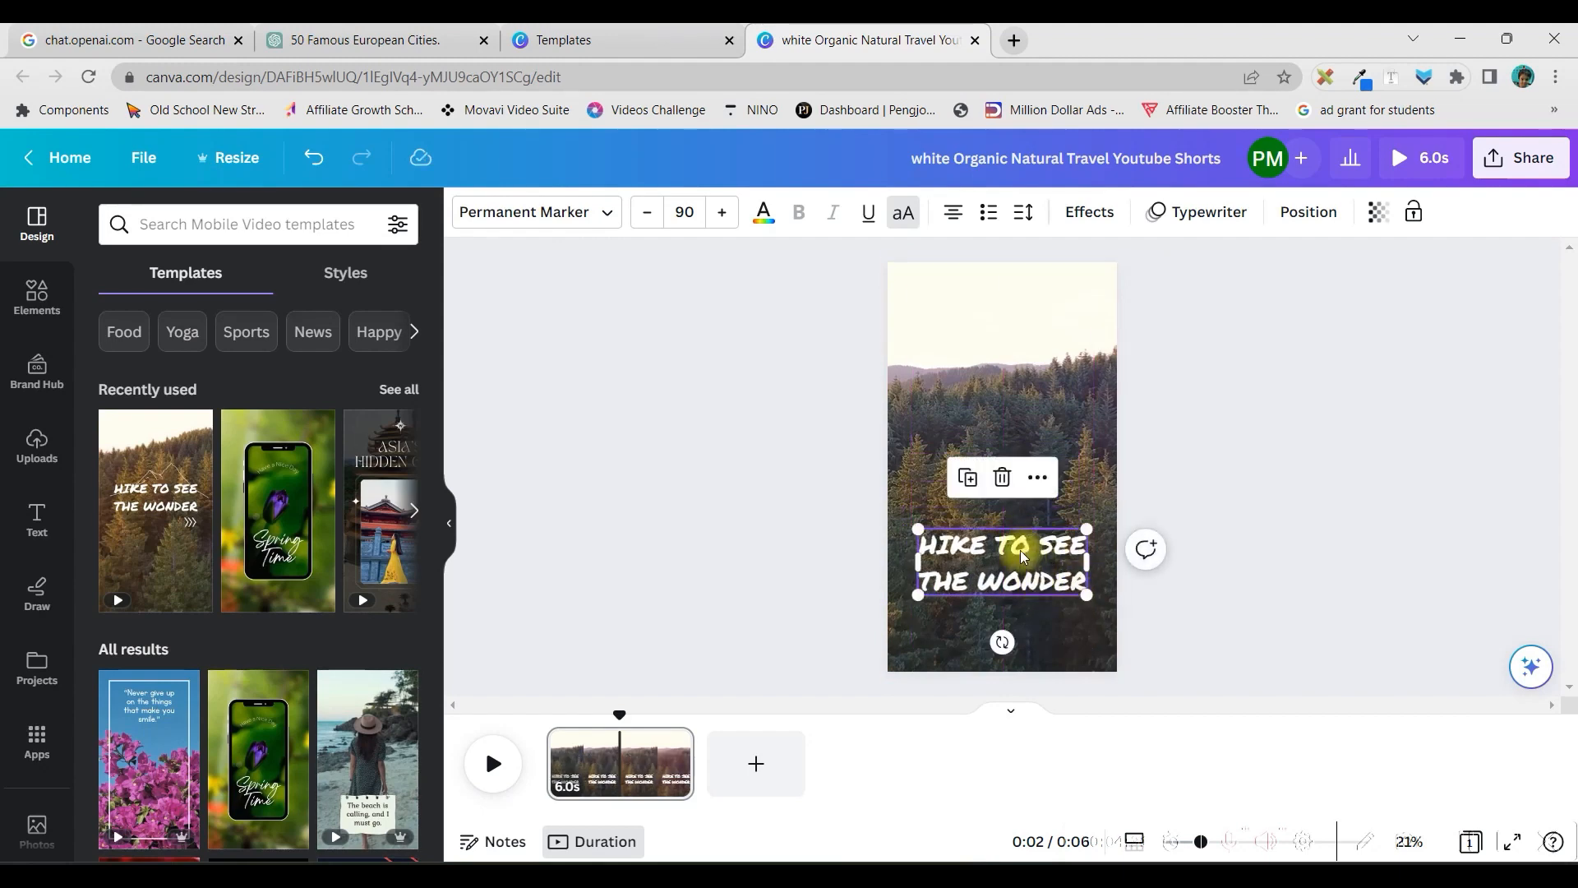
{"action": "left_click", "coordinate": [969, 485]}
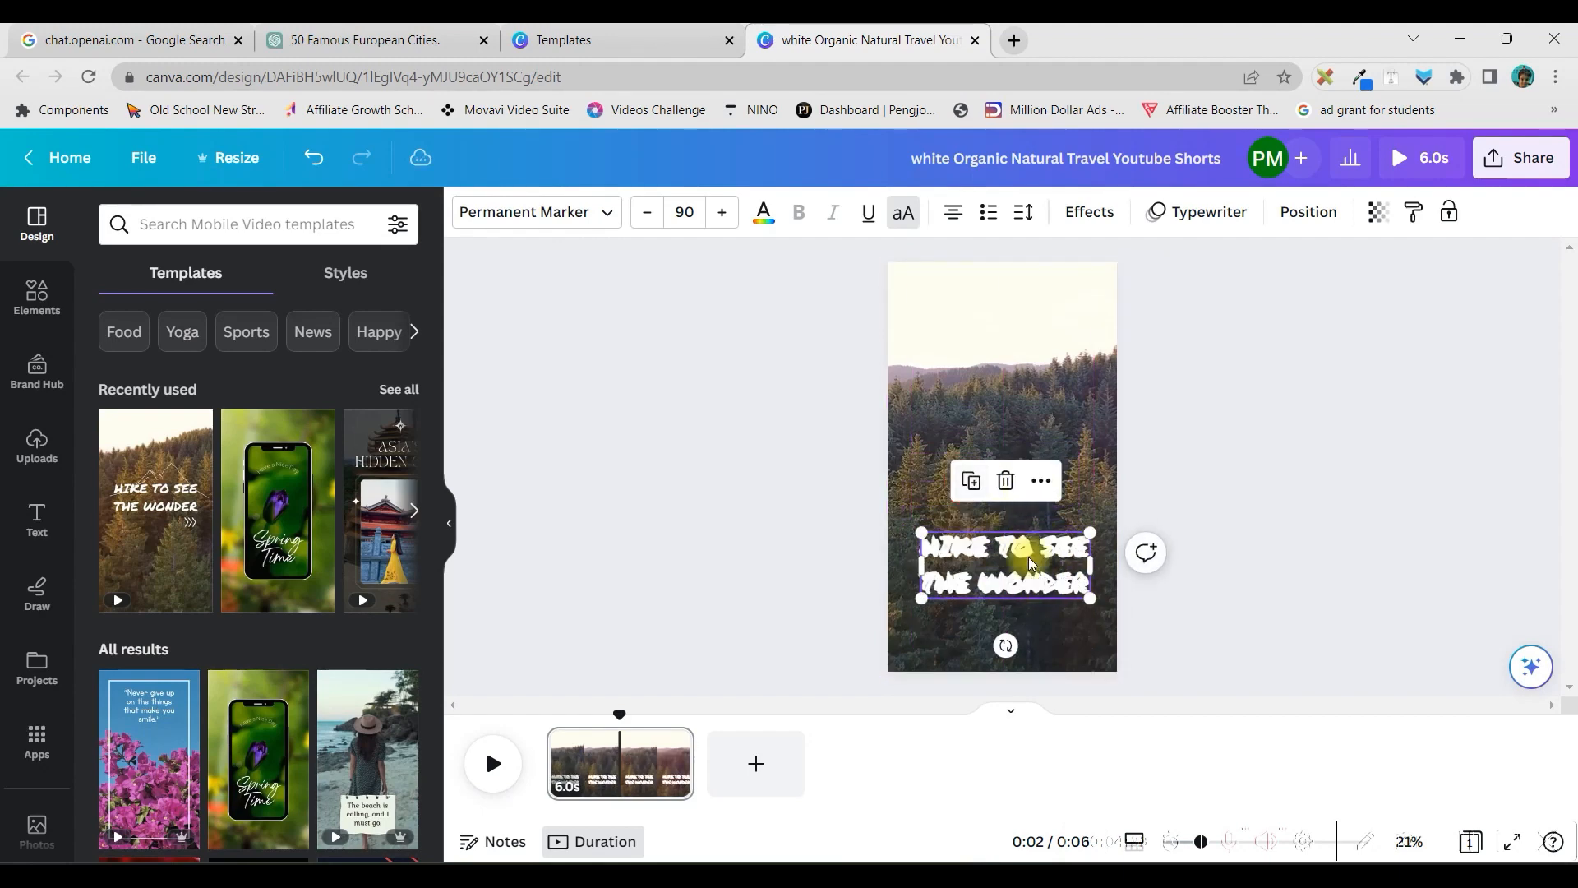
{"action": "left_click_drag", "start_coordinate": [1022, 554], "coordinate": [1026, 393]}
{"action": "left_click_drag", "start_coordinate": [1046, 561], "coordinate": [1048, 521]}
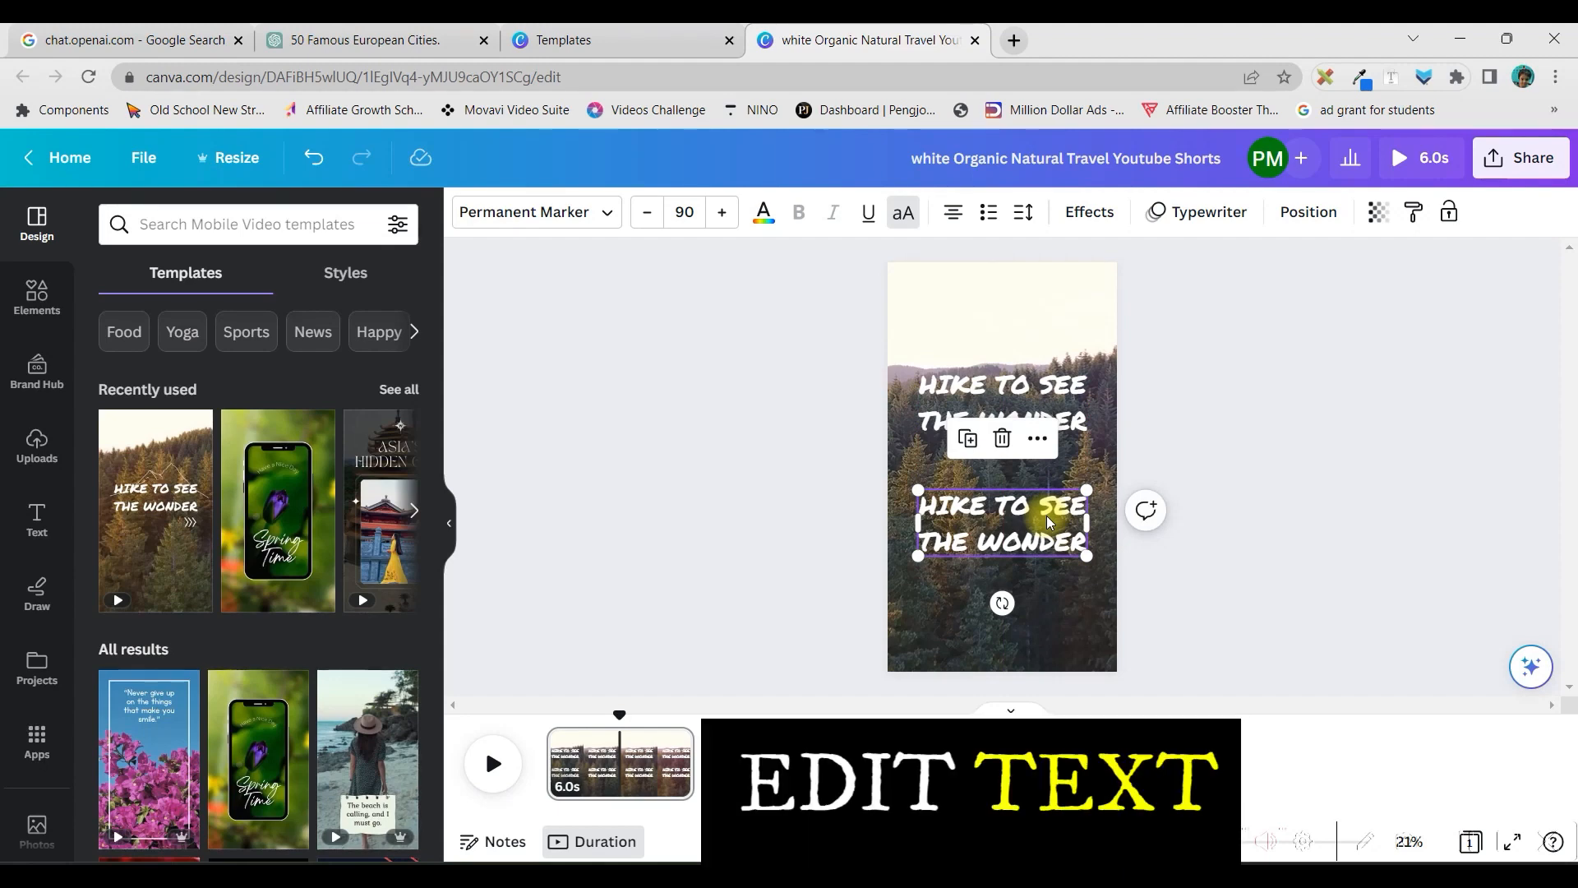
Apply the Outline text effect to the upper heading with increased thickness and a black outline colour
{"action": "left_click", "coordinate": [959, 382]}
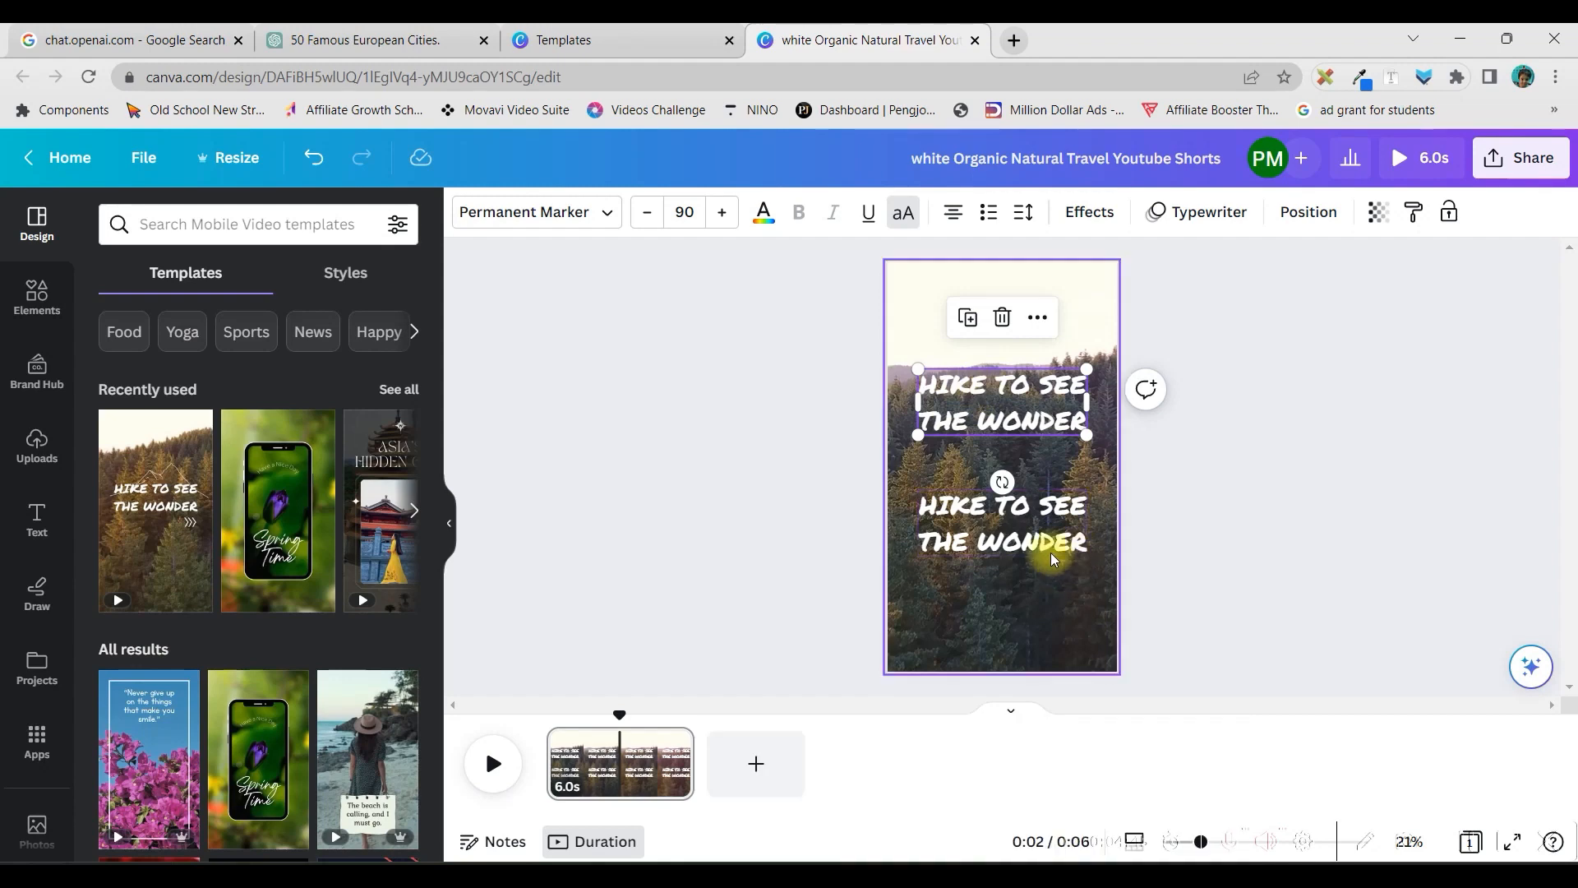
{"action": "double_click", "coordinate": [1028, 391]}
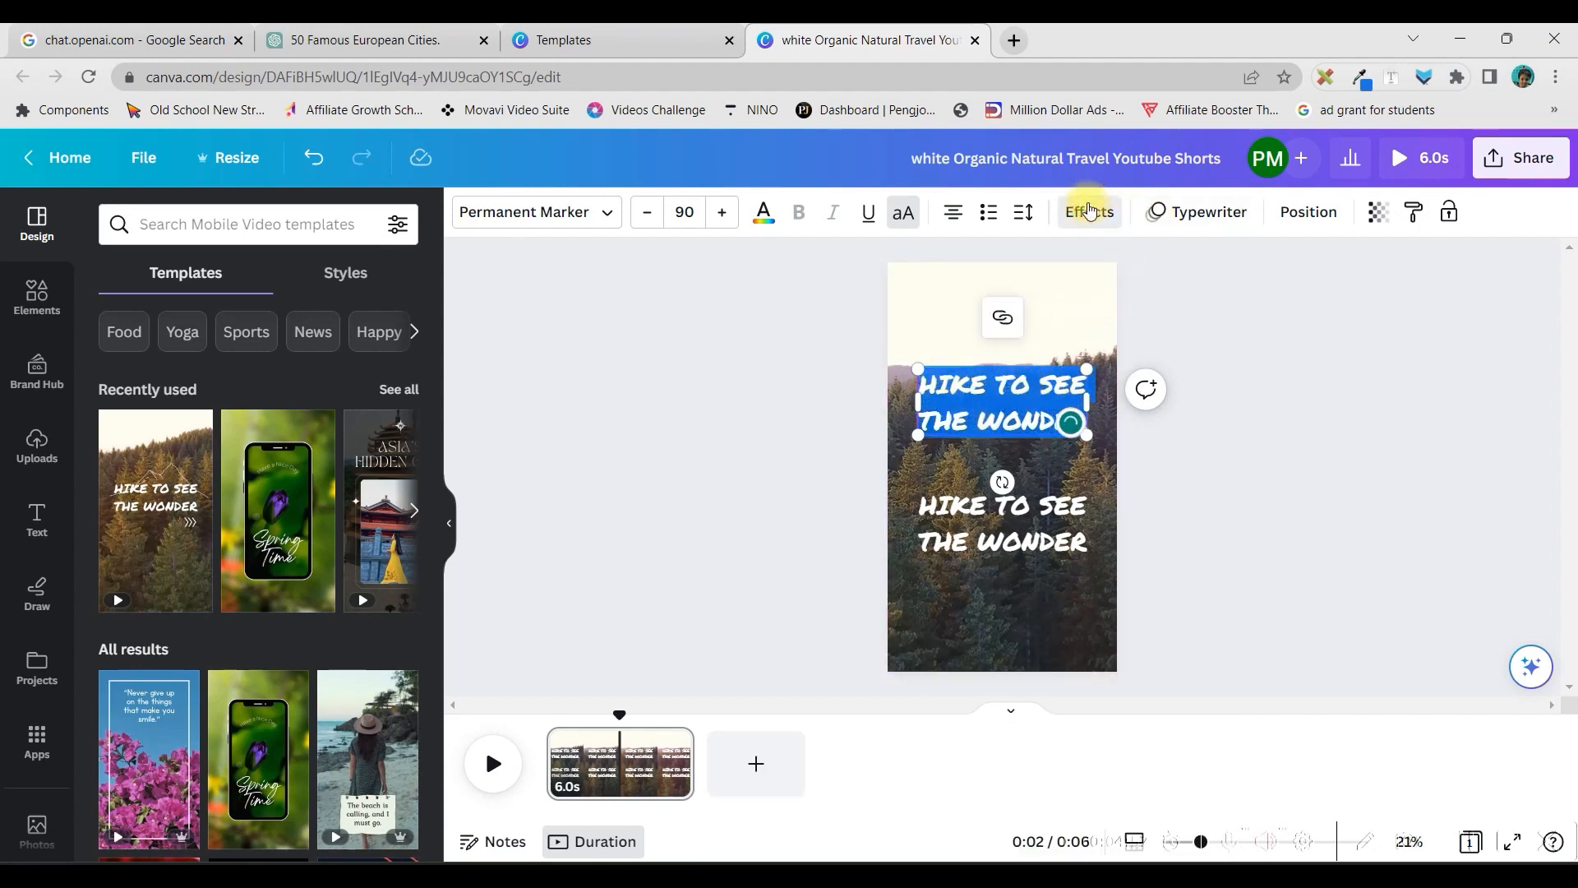
{"action": "left_click", "coordinate": [1089, 211]}
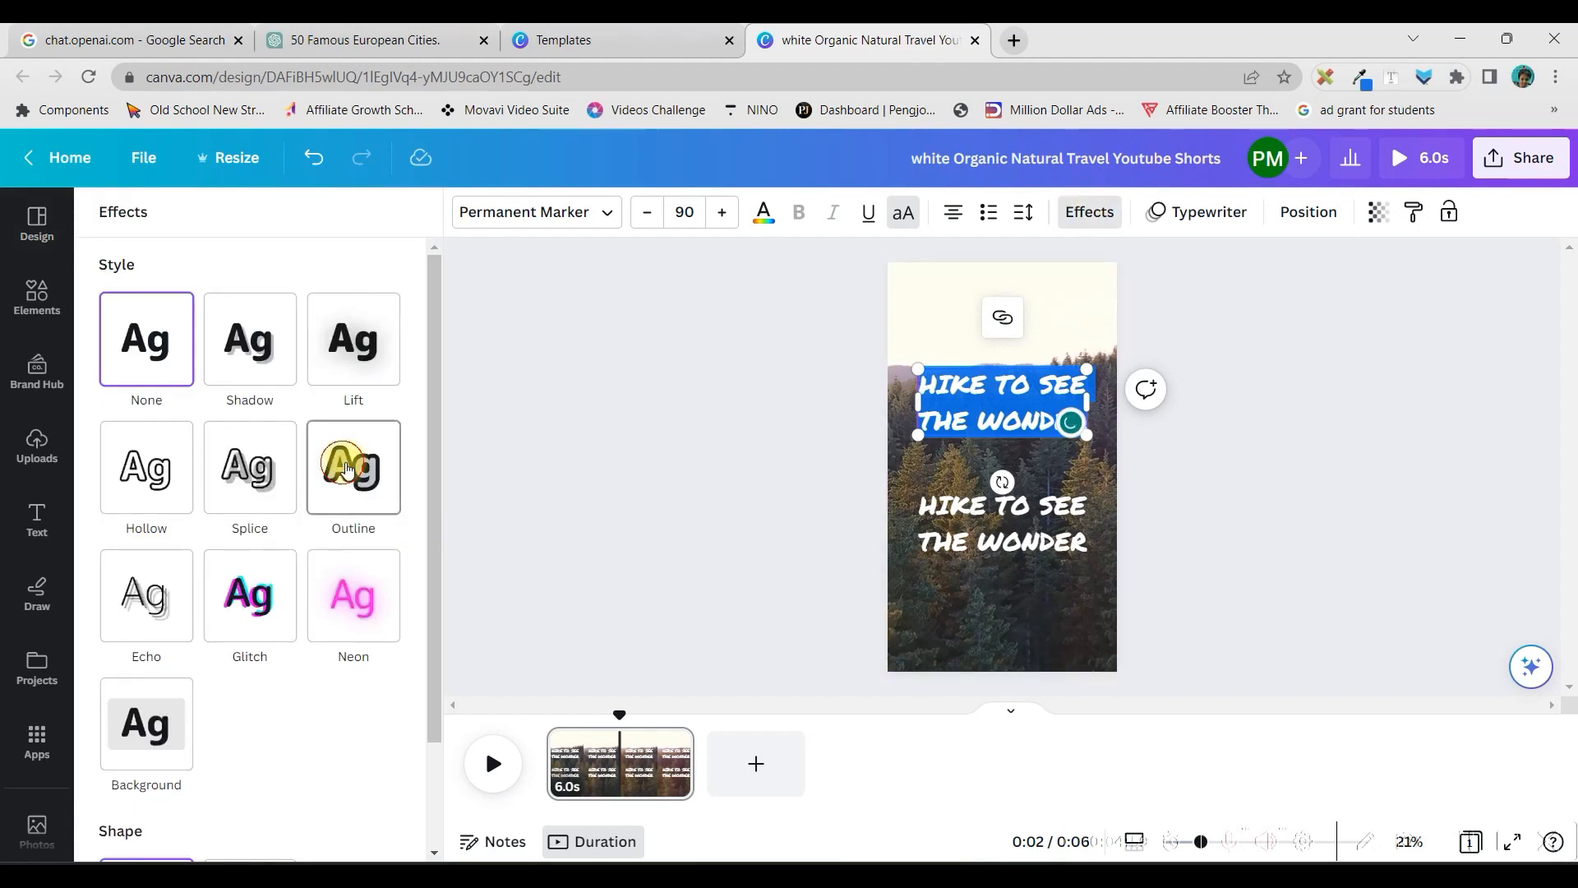
{"action": "left_click", "coordinate": [348, 469]}
{"action": "left_click_drag", "start_coordinate": [181, 600], "coordinate": [362, 604]}
{"action": "left_click", "coordinate": [383, 634]}
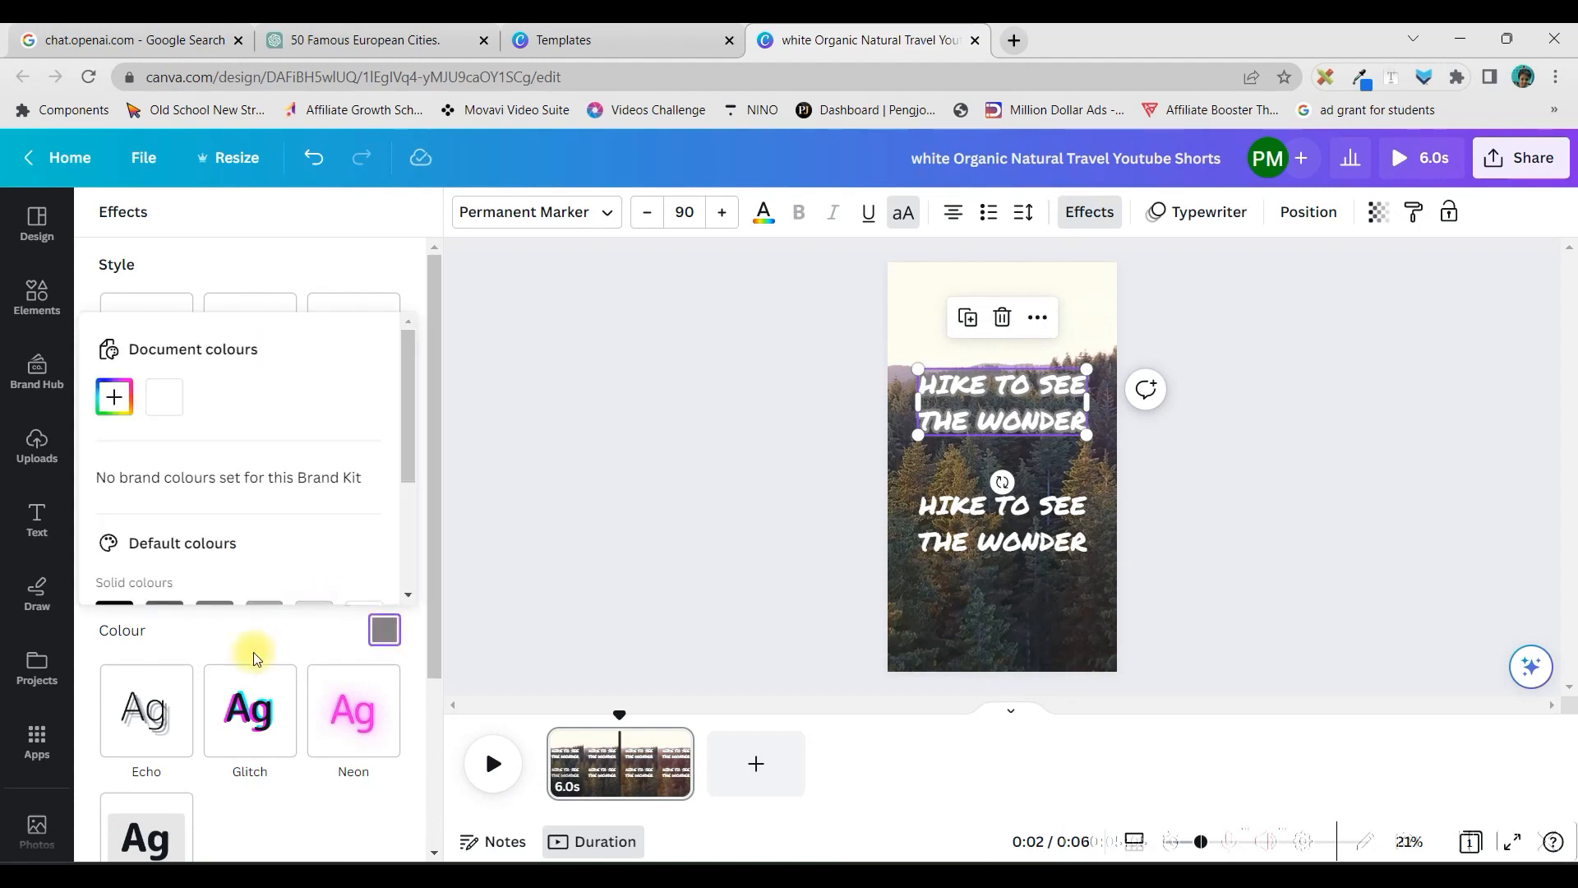
{"action": "scroll", "coordinate": [206, 513], "scroll_direction": "down", "scroll_amount": 3}
{"action": "left_click", "coordinate": [114, 419]}
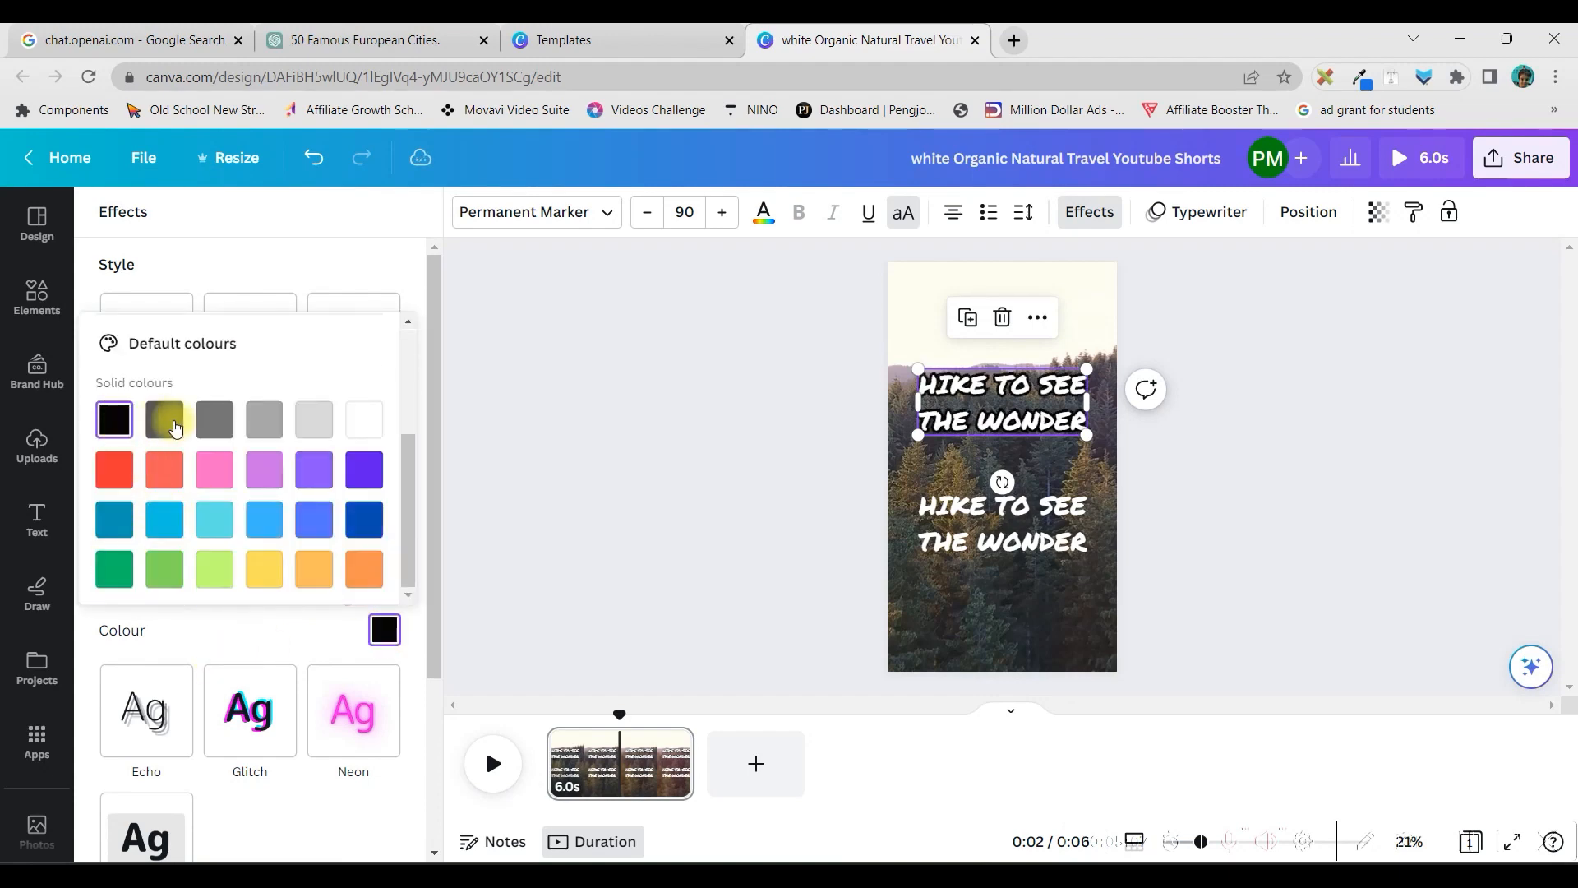
{"action": "left_click", "coordinate": [541, 539]}
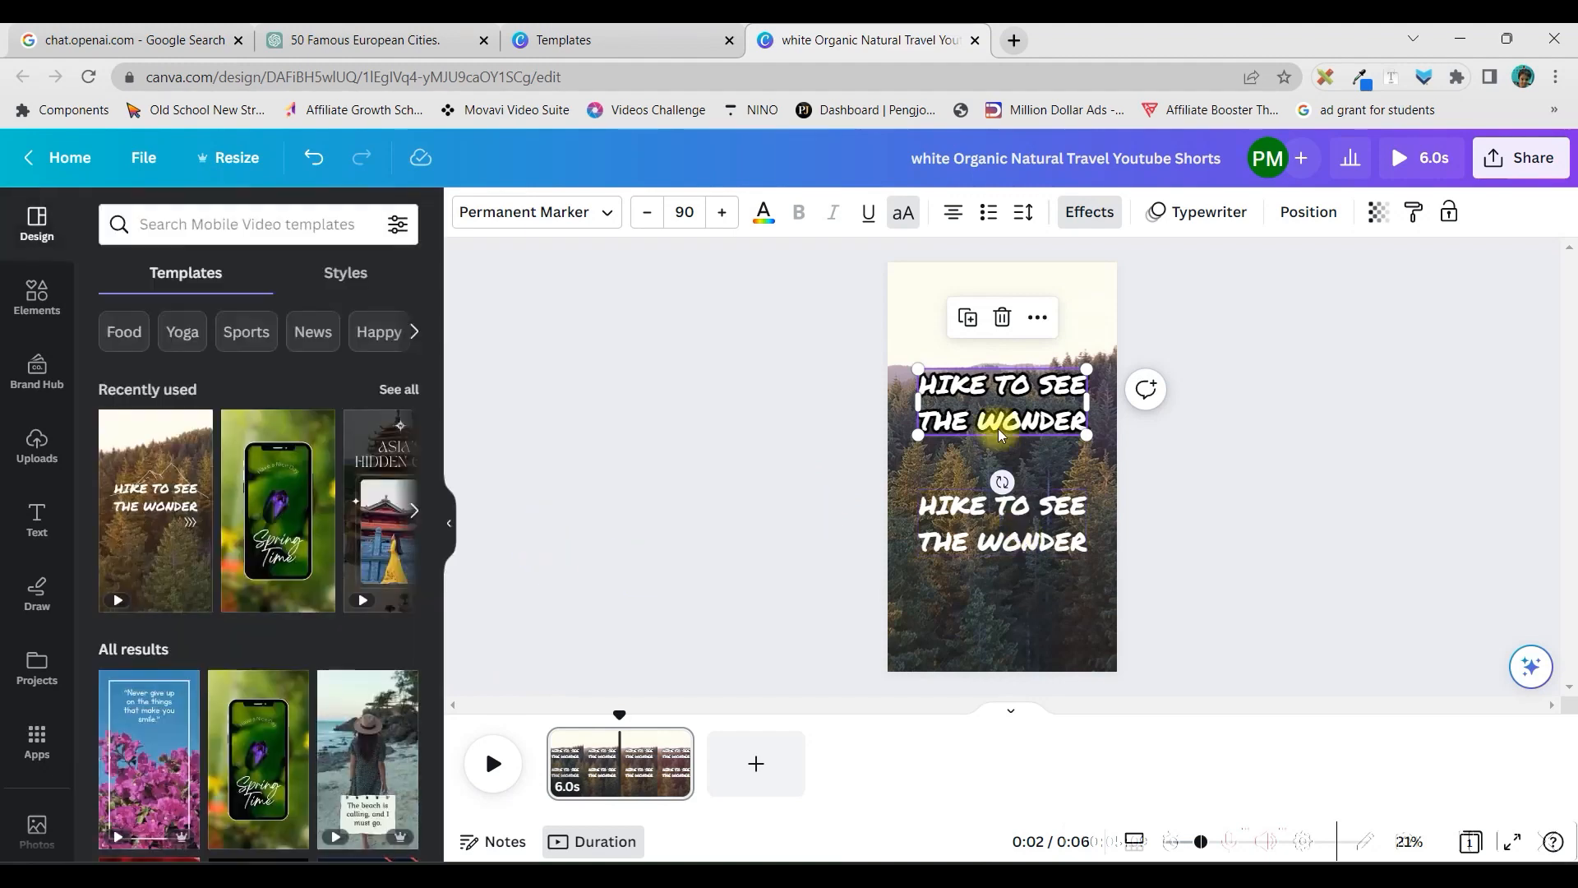
Change the text colour of the upper "HIKE TO SEE THE WONDER" heading to light green
{"action": "left_click", "coordinate": [999, 395]}
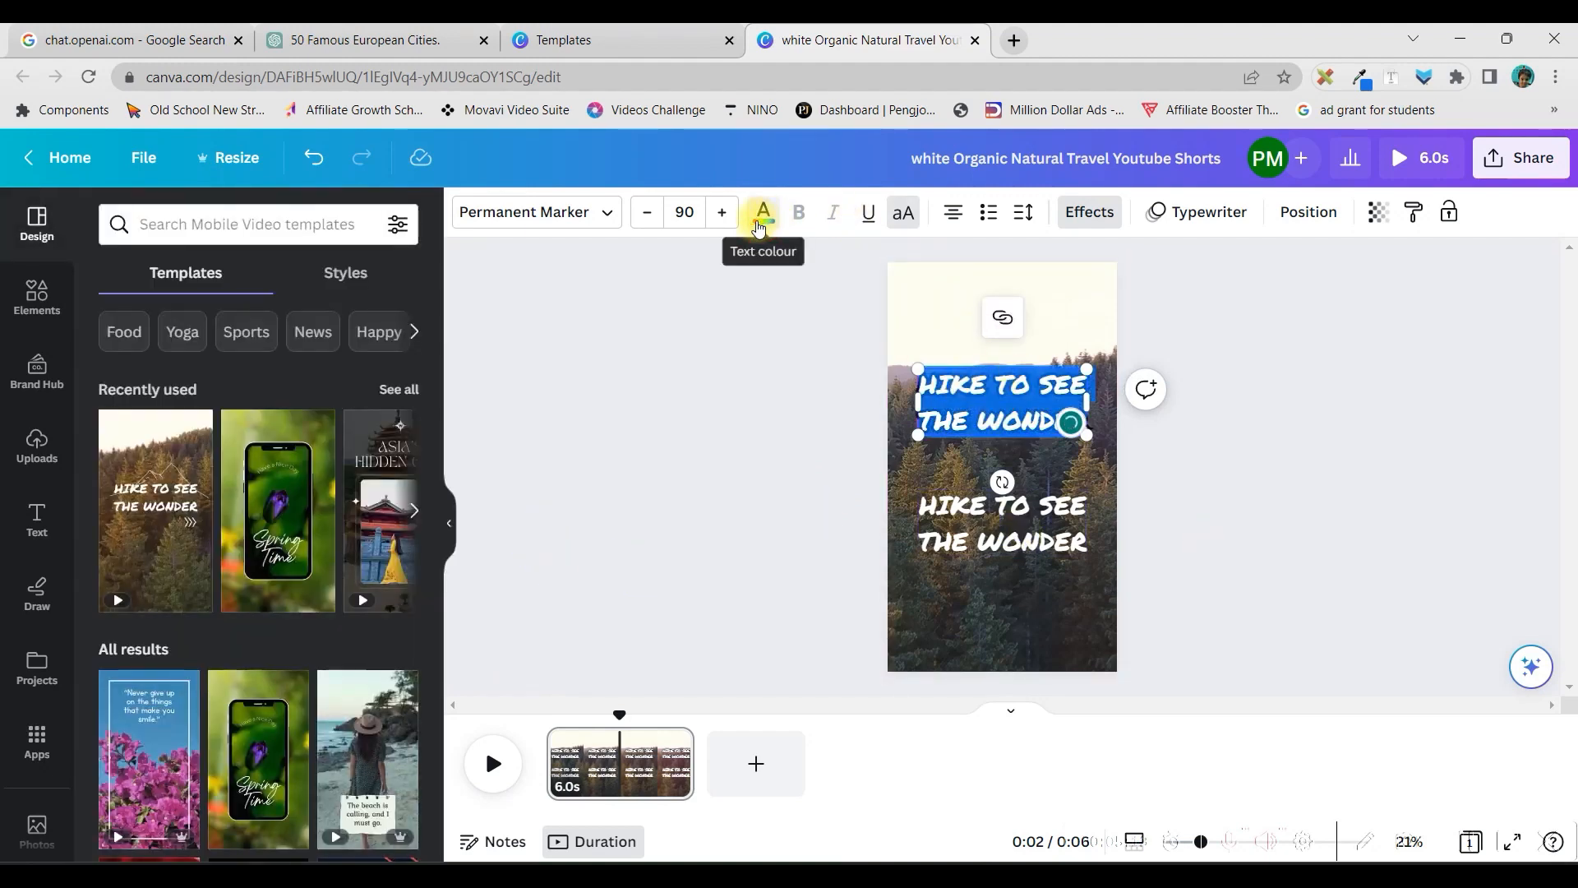
{"action": "left_click", "coordinate": [761, 217]}
{"action": "left_click", "coordinate": [227, 785]}
{"action": "left_click", "coordinate": [983, 567]}
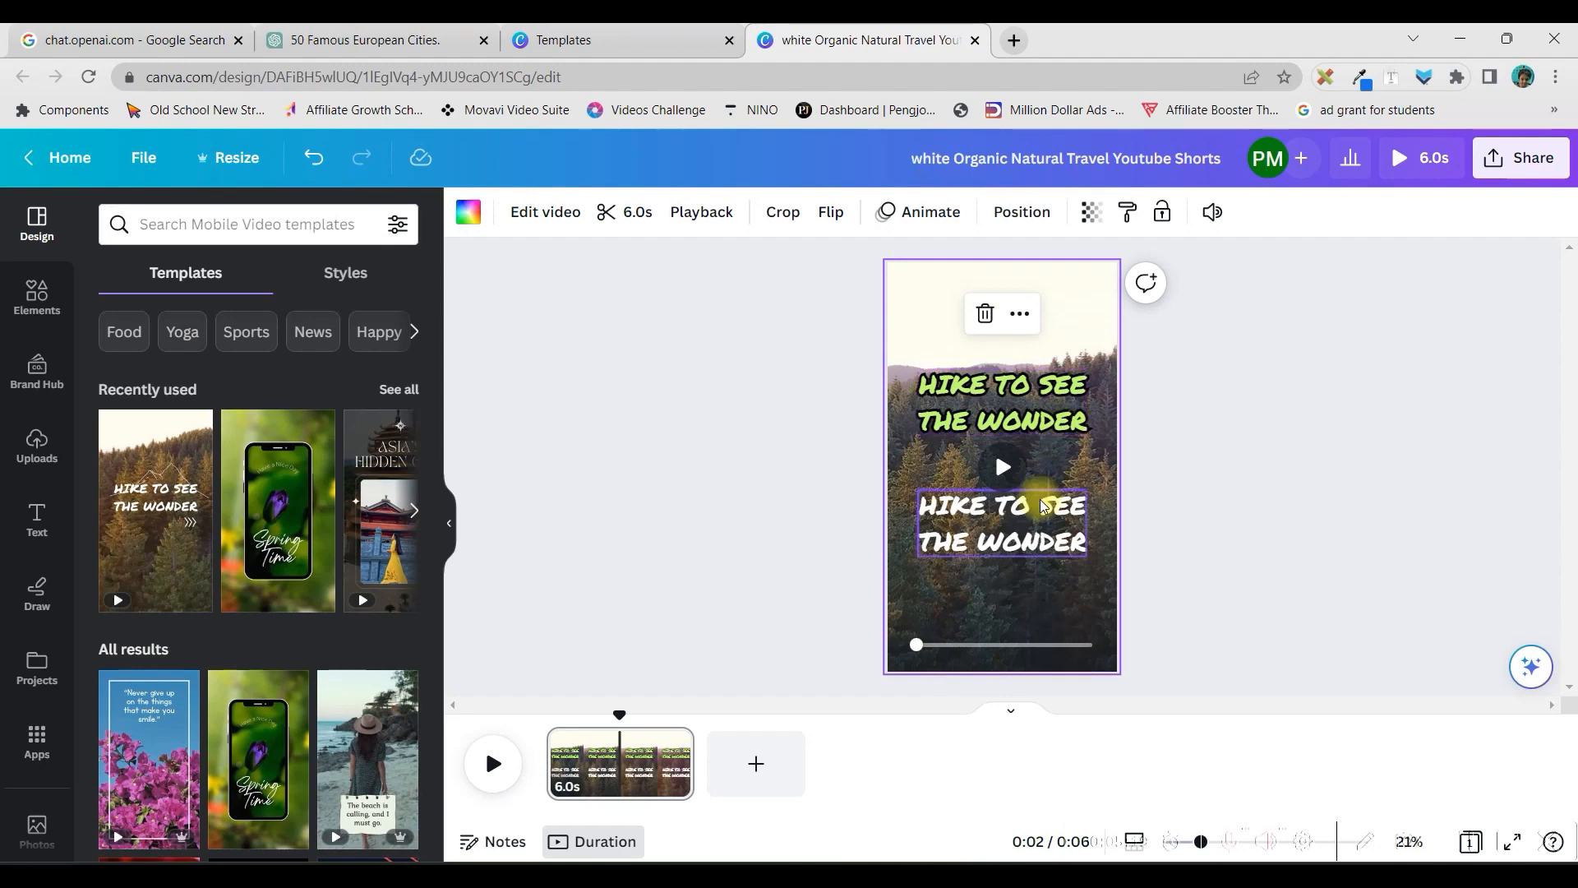
Shrink the lower white heading to font size 79 and centre it beneath the green one
{"action": "left_click", "coordinate": [1046, 538]}
{"action": "left_click_drag", "start_coordinate": [1083, 552], "coordinate": [1007, 505]}
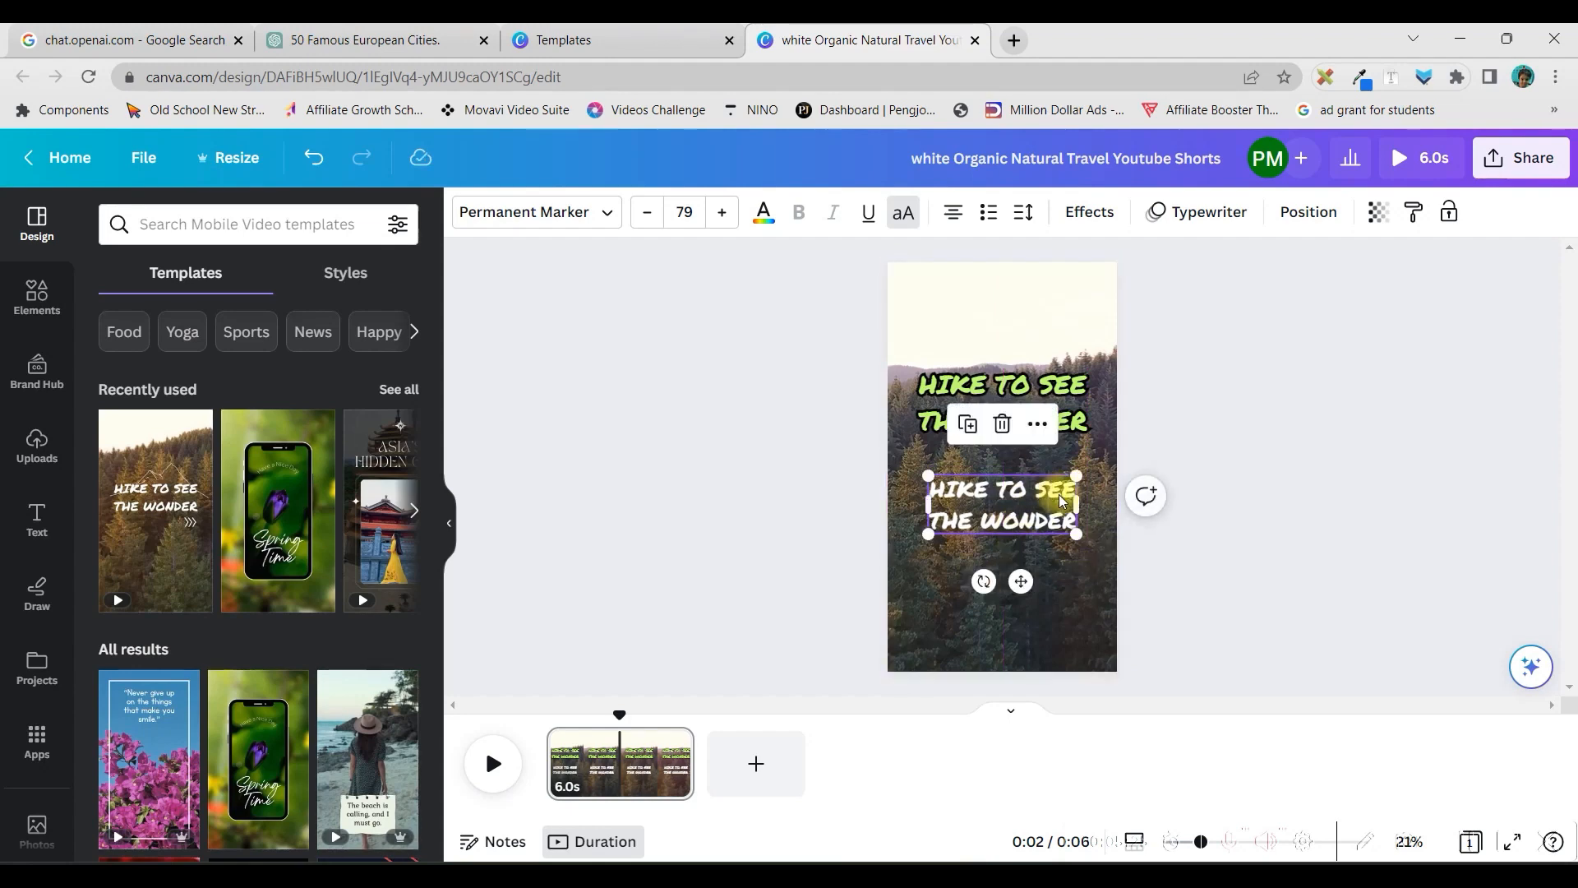
{"action": "left_click", "coordinate": [1023, 390]}
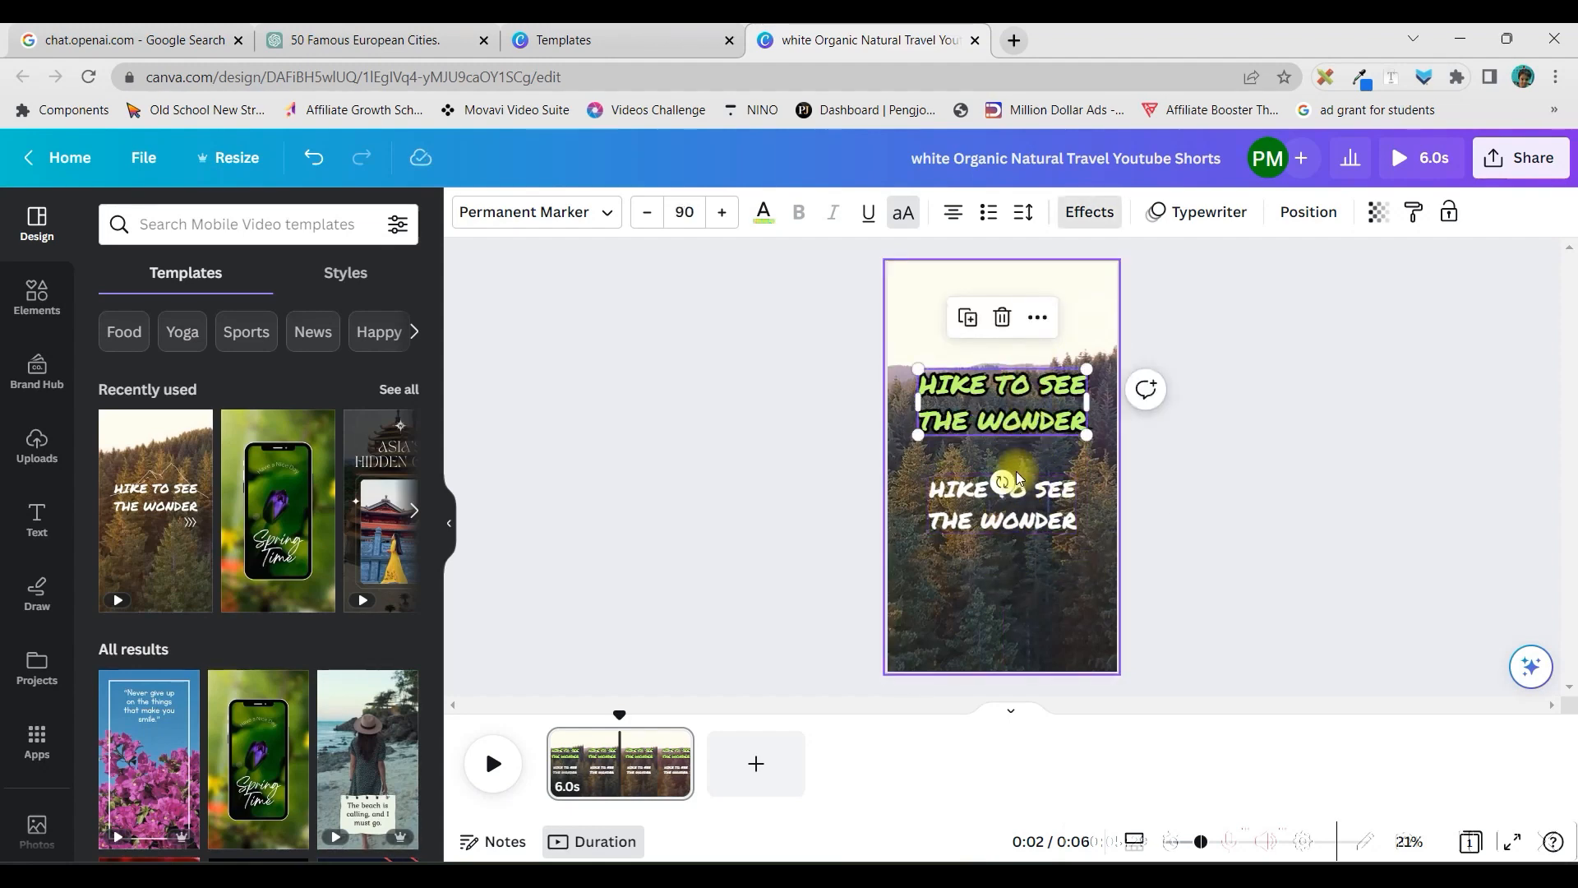
Search the Canva apps for "Bulk" and look through the available tools for the bulk creation feature
{"action": "scroll", "coordinate": [28, 708], "scroll_direction": "down", "scroll_amount": 1}
{"action": "scroll", "coordinate": [28, 709], "scroll_direction": "down", "scroll_amount": 1}
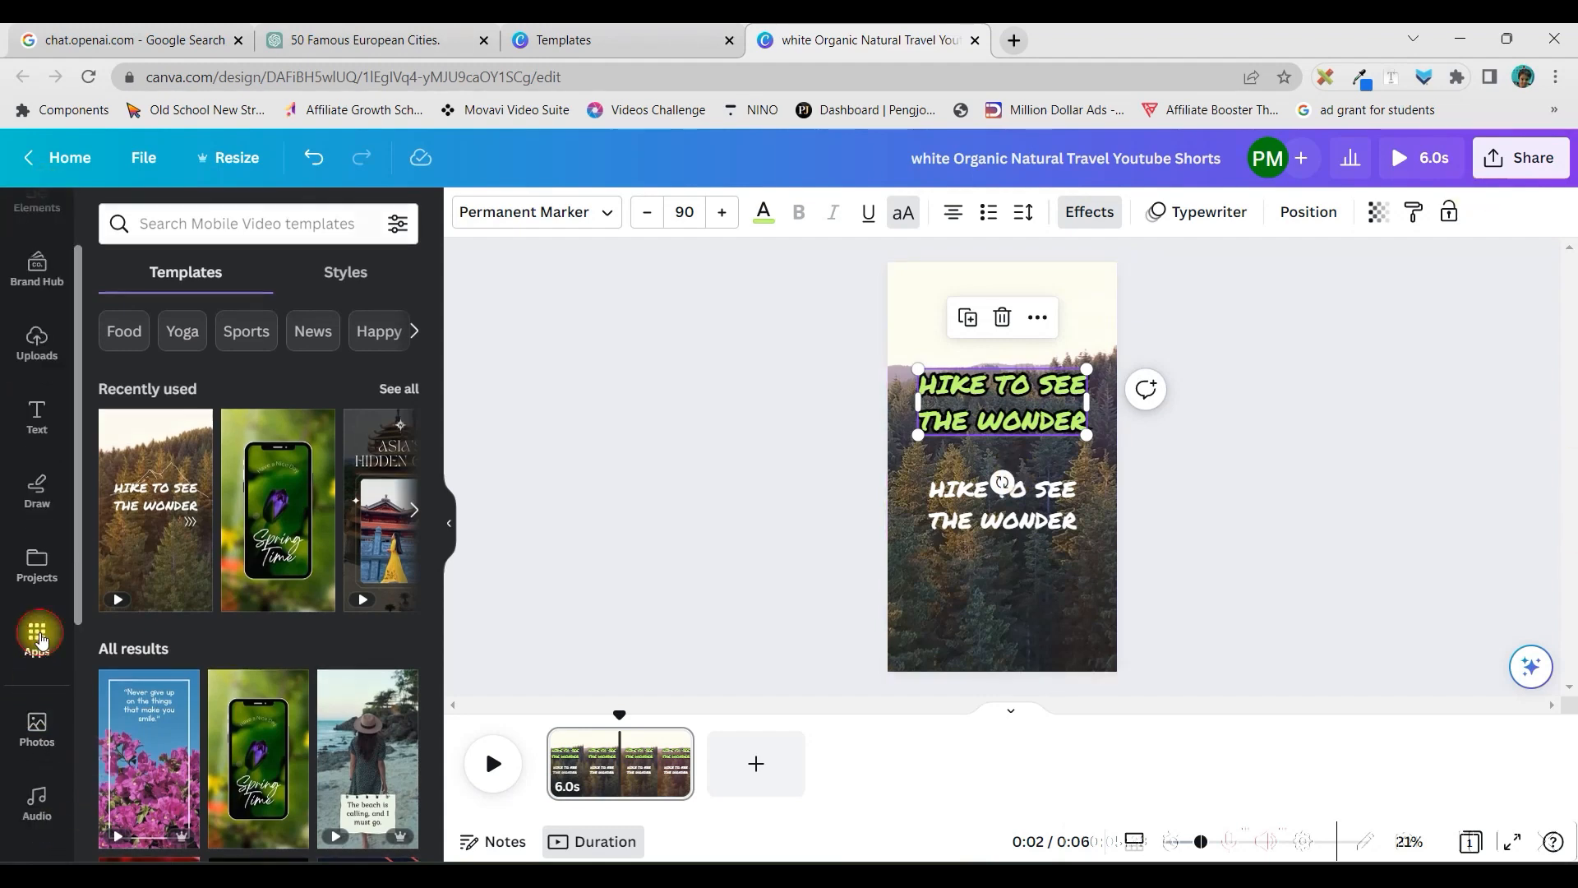
{"action": "left_click", "coordinate": [39, 639]}
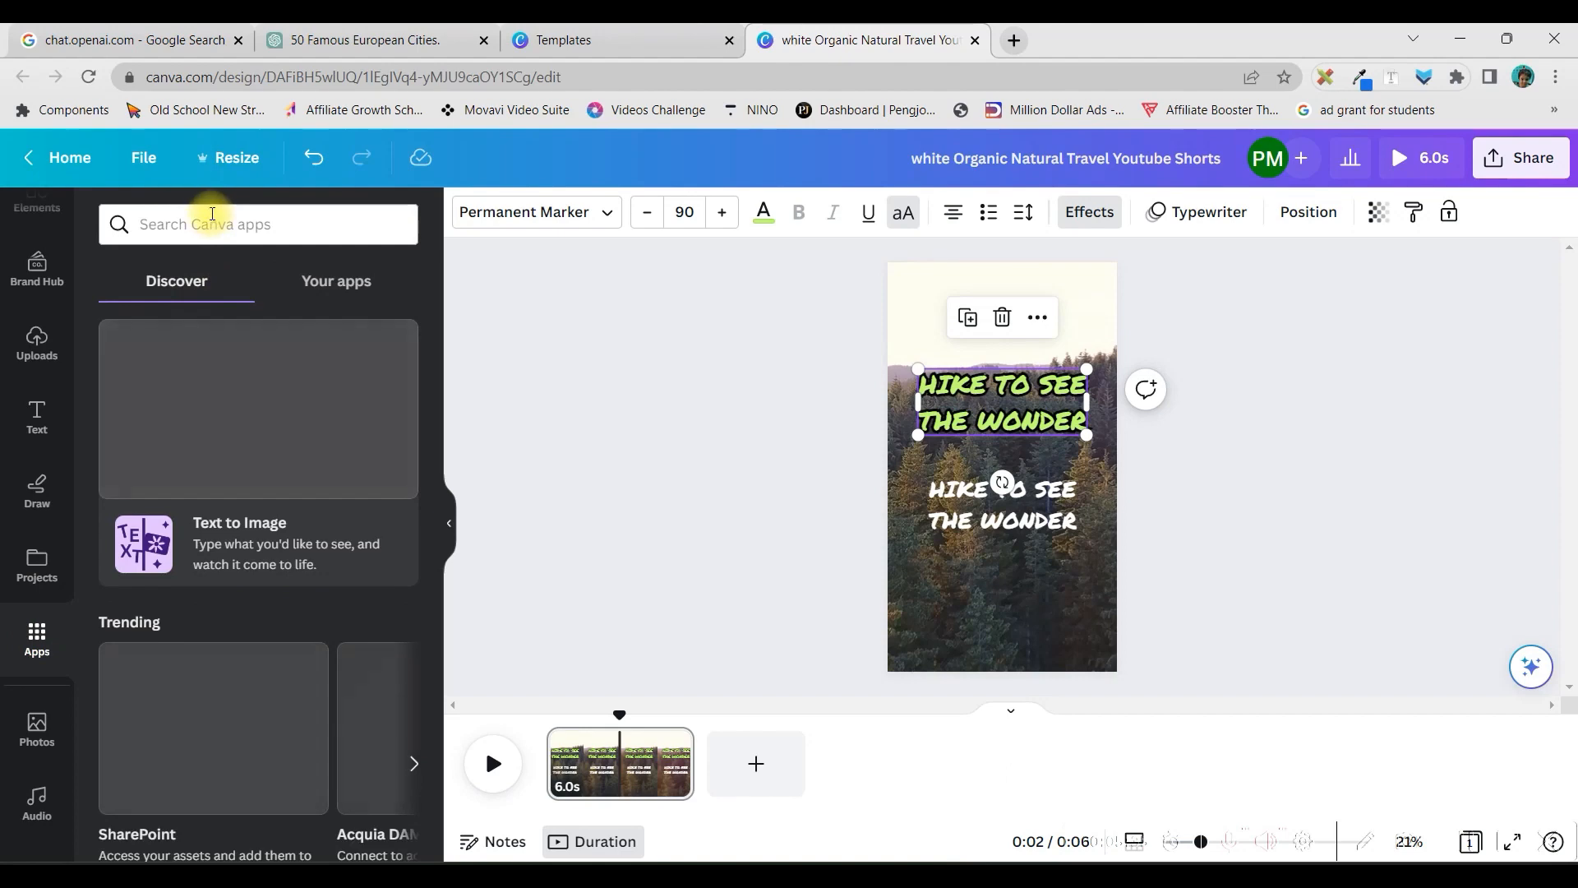
{"action": "left_click", "coordinate": [153, 218]}
{"action": "scroll", "coordinate": [155, 655], "scroll_direction": "down", "scroll_amount": 5}
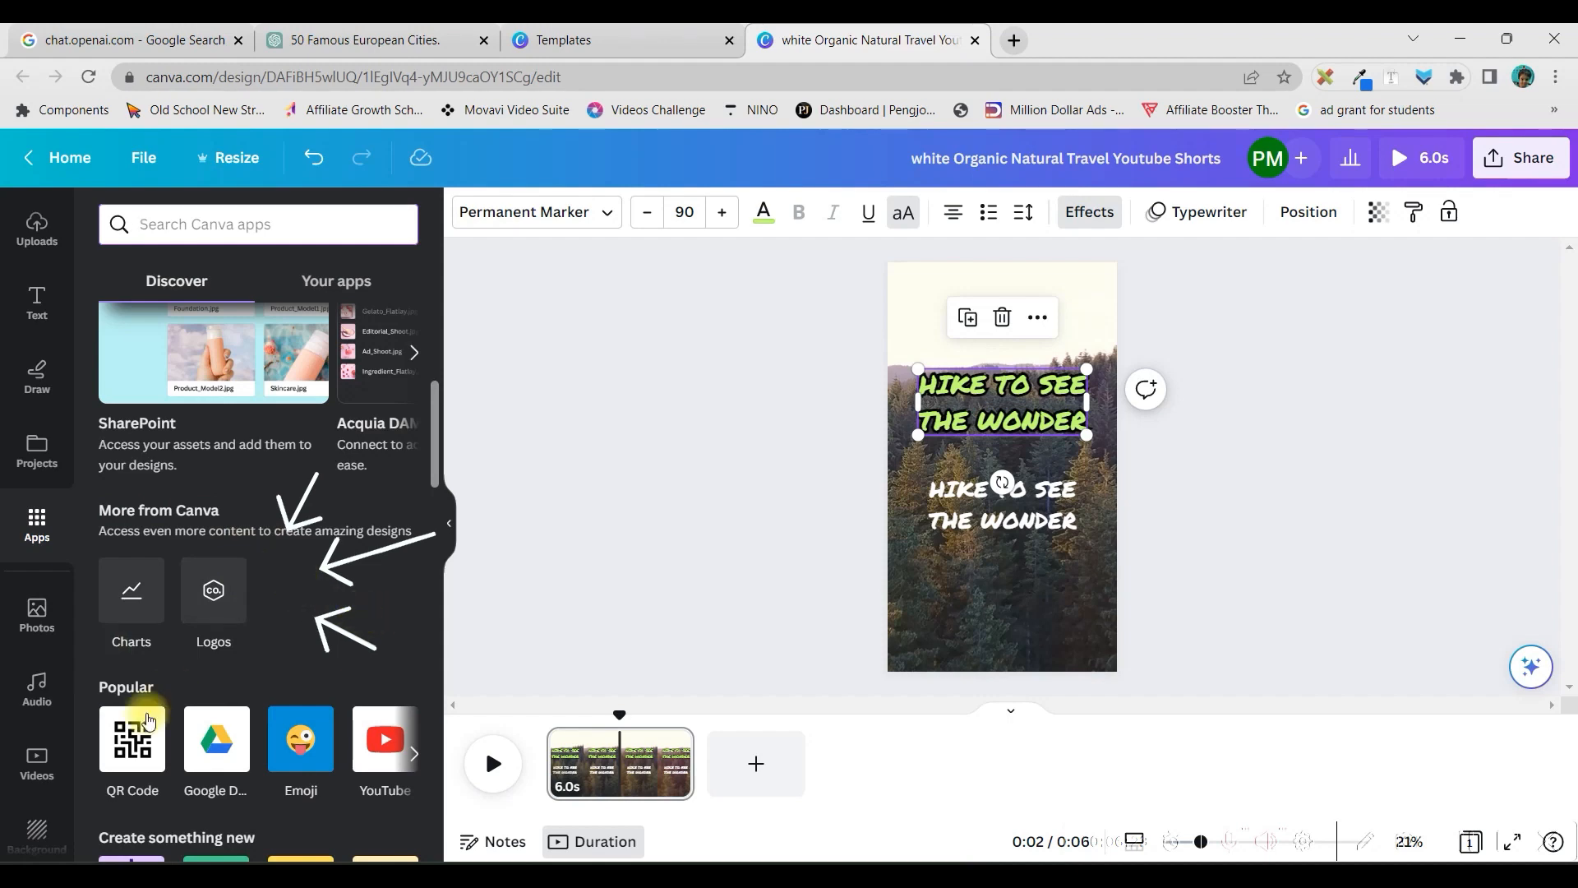
{"action": "type", "text": "Bulk"}
{"action": "scroll", "coordinate": [58, 567], "scroll_direction": "down", "scroll_amount": 3}
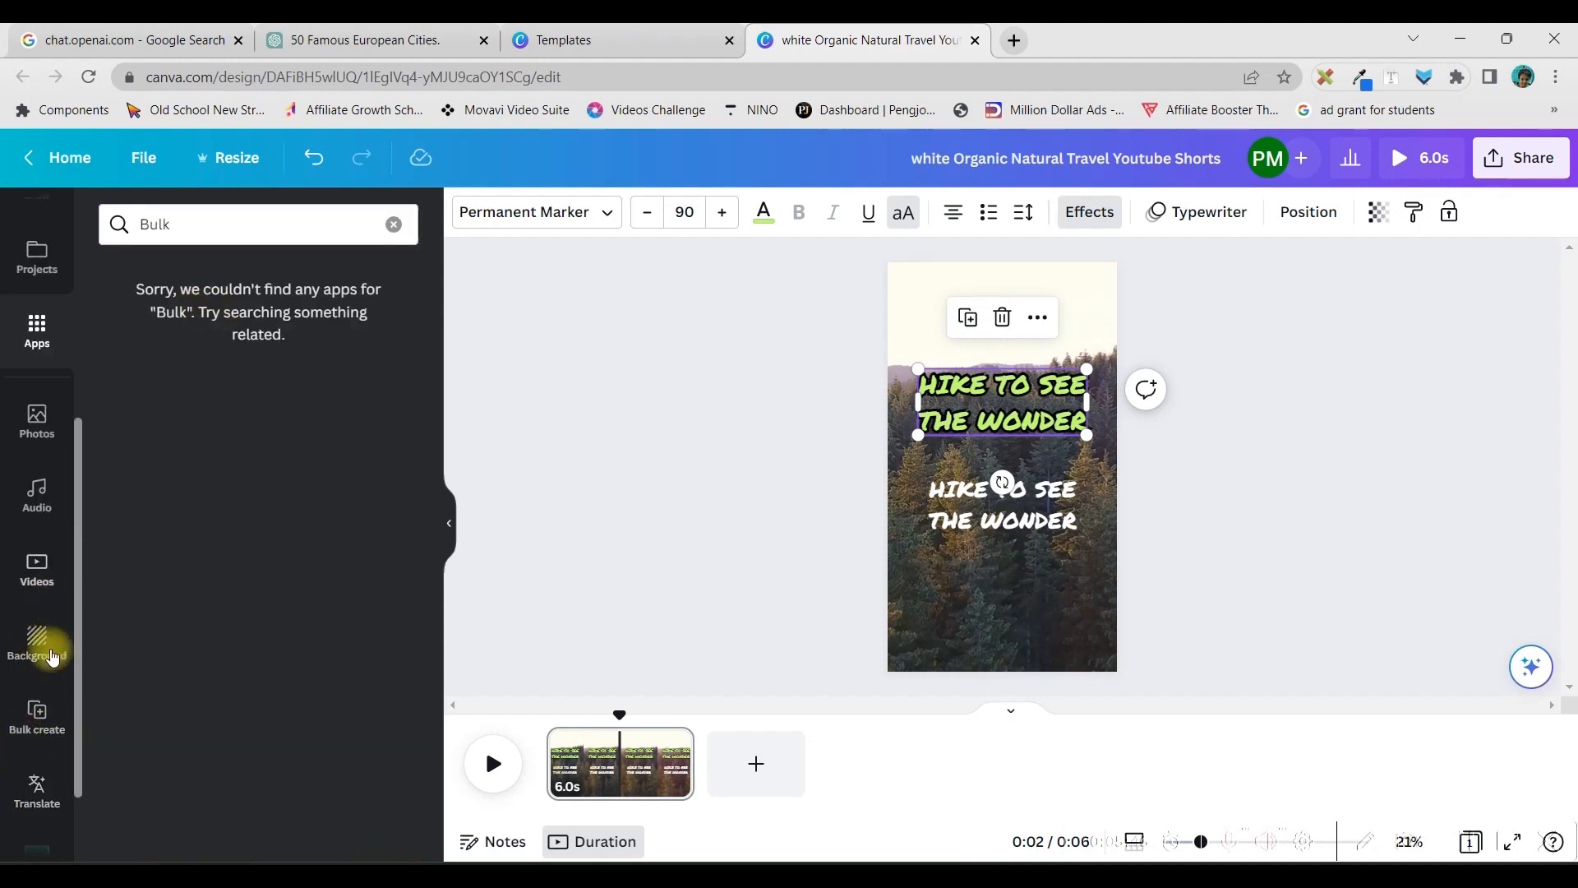
{"action": "scroll", "coordinate": [54, 654], "scroll_direction": "down", "scroll_amount": 2}
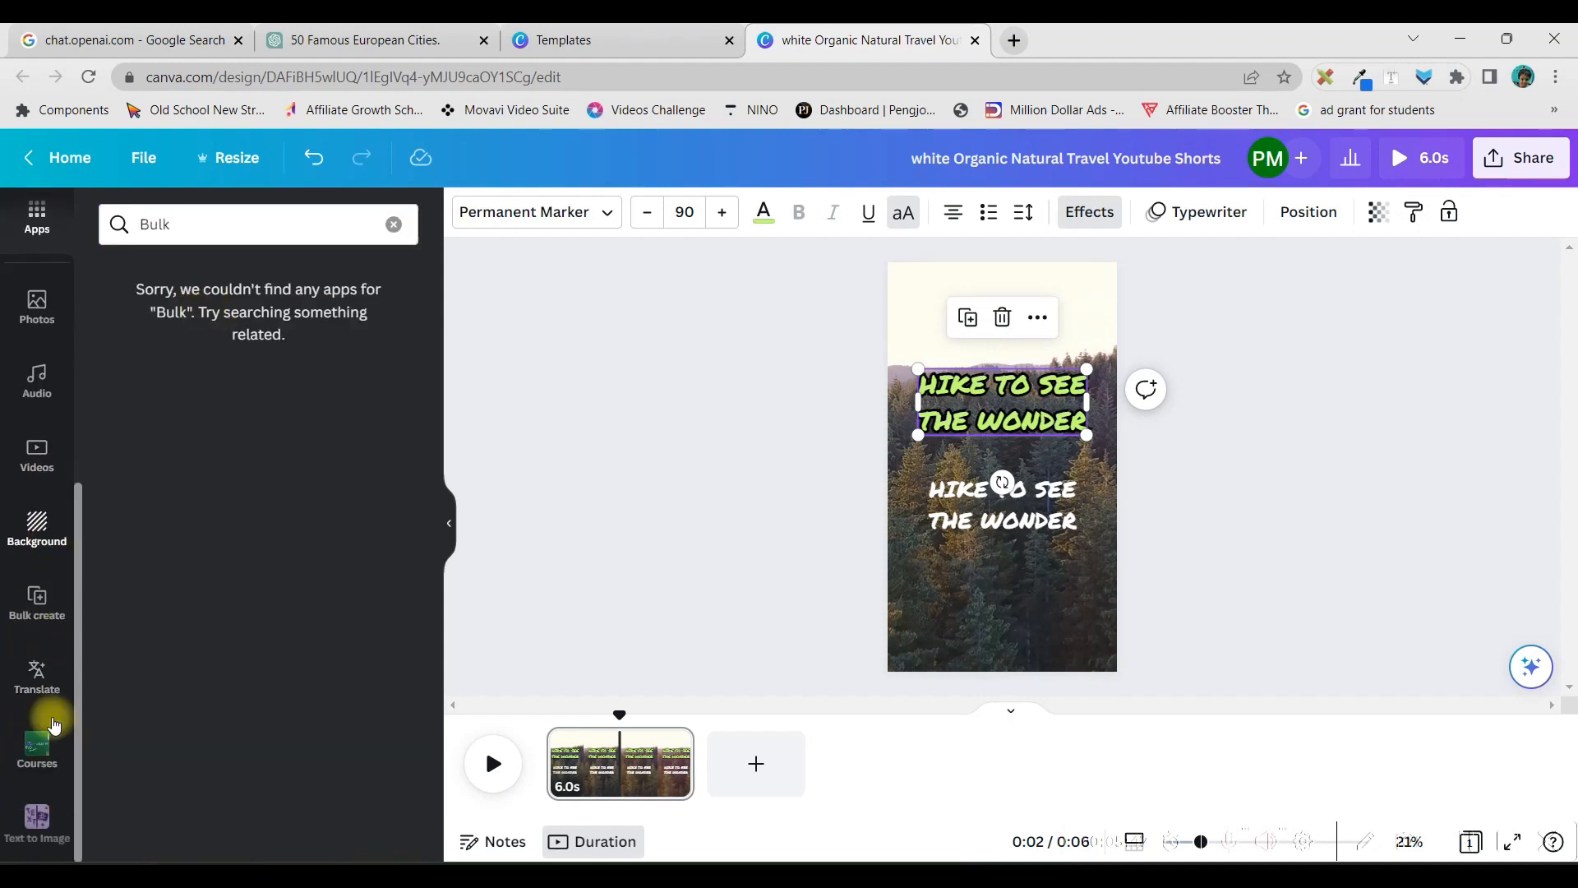
Open the Bulk create tool and upload the CSV file of city facts as its data
{"action": "left_click", "coordinate": [33, 604]}
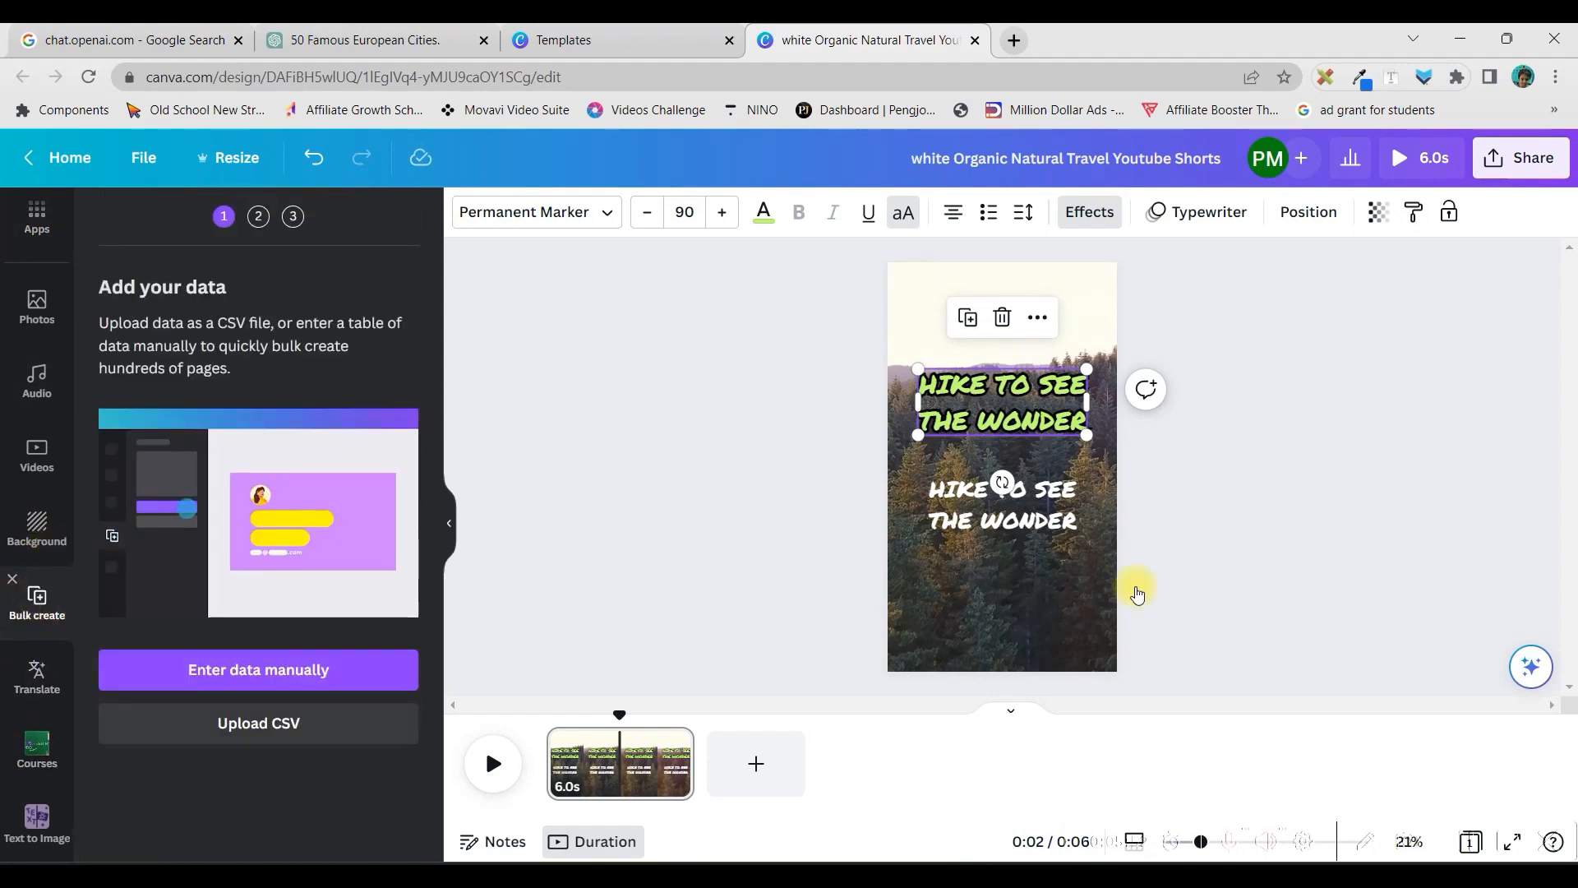
{"action": "scroll", "coordinate": [45, 687], "scroll_direction": "up", "scroll_amount": 5}
{"action": "scroll", "coordinate": [49, 766], "scroll_direction": "down", "scroll_amount": 1}
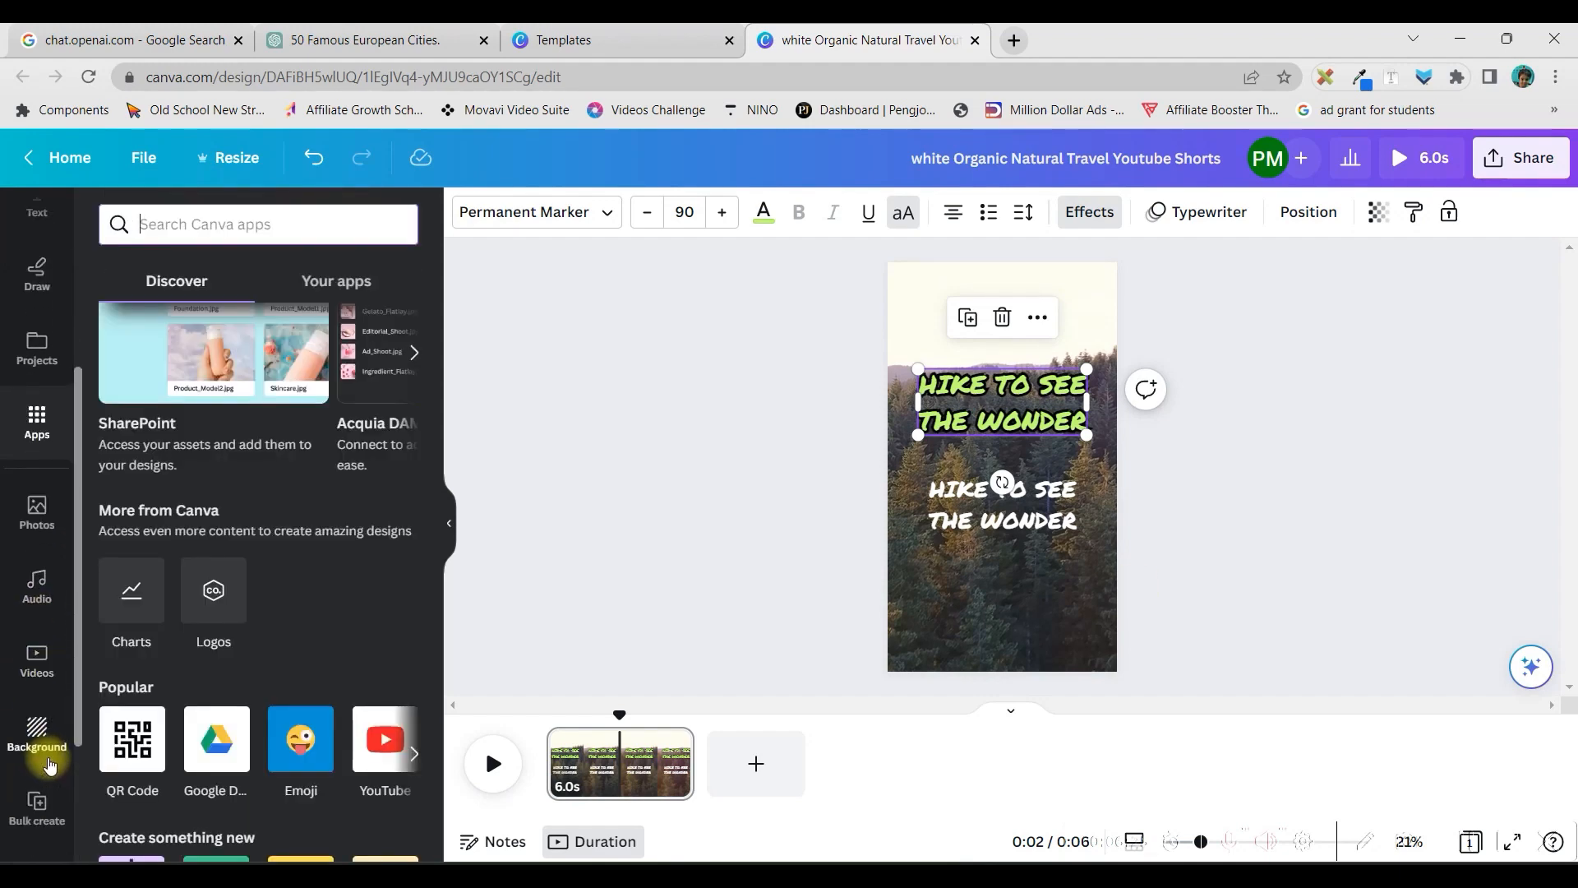
{"action": "left_click", "coordinate": [35, 807]}
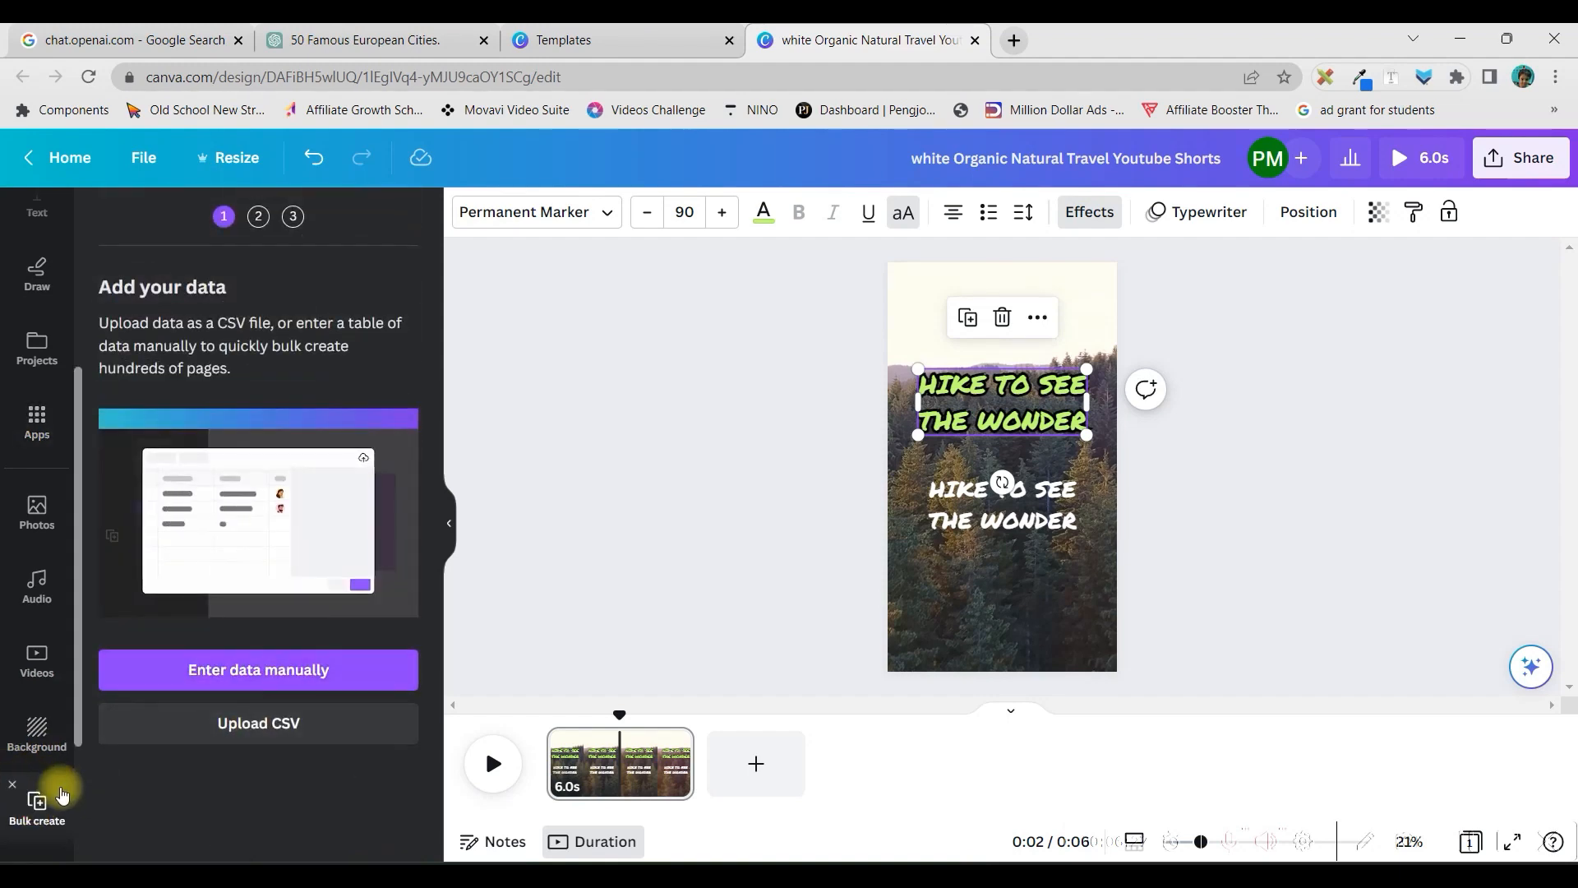
{"action": "left_click", "coordinate": [262, 724]}
{"action": "left_click", "coordinate": [246, 291]}
{"action": "left_click", "coordinate": [615, 487]}
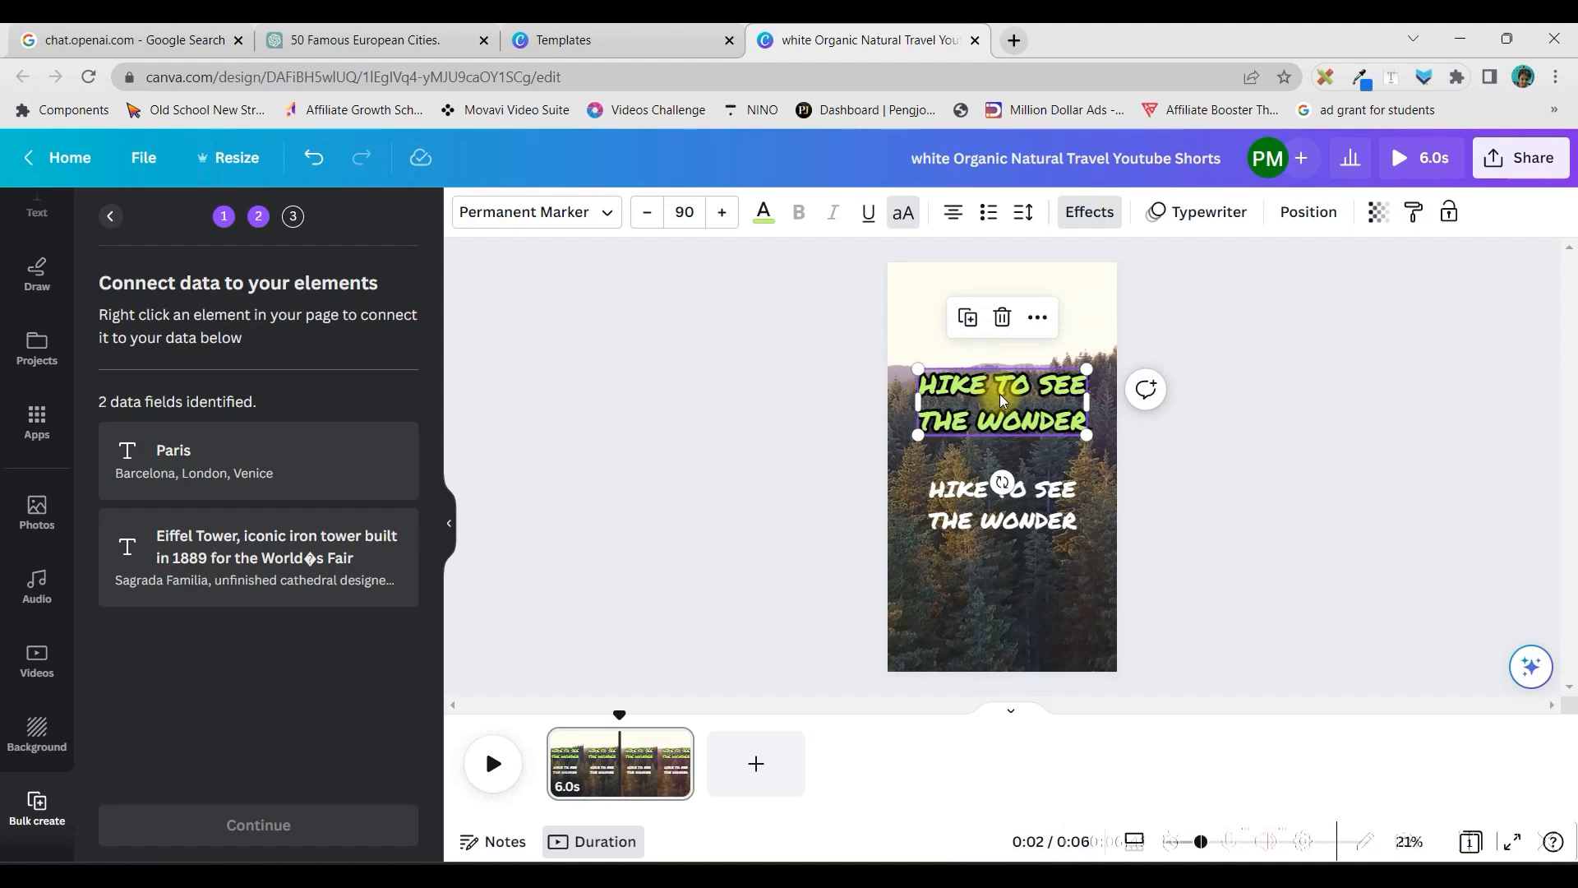
Connect the green upper heading to the "Paris" data field
{"action": "right_click", "coordinate": [1034, 387]}
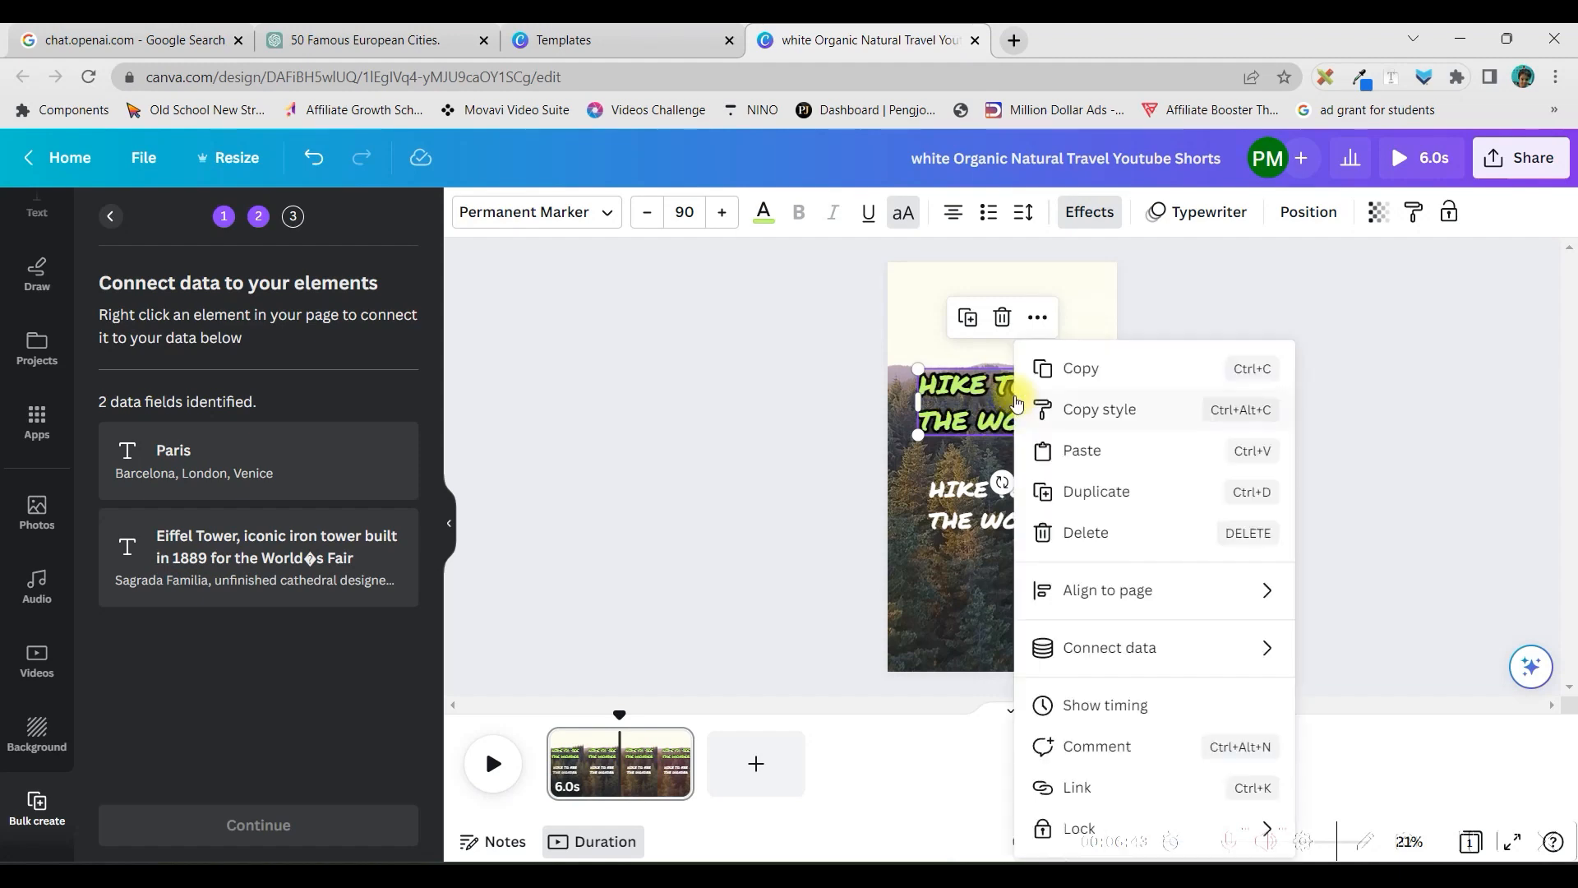
{"action": "mouse_move", "coordinate": [1120, 667]}
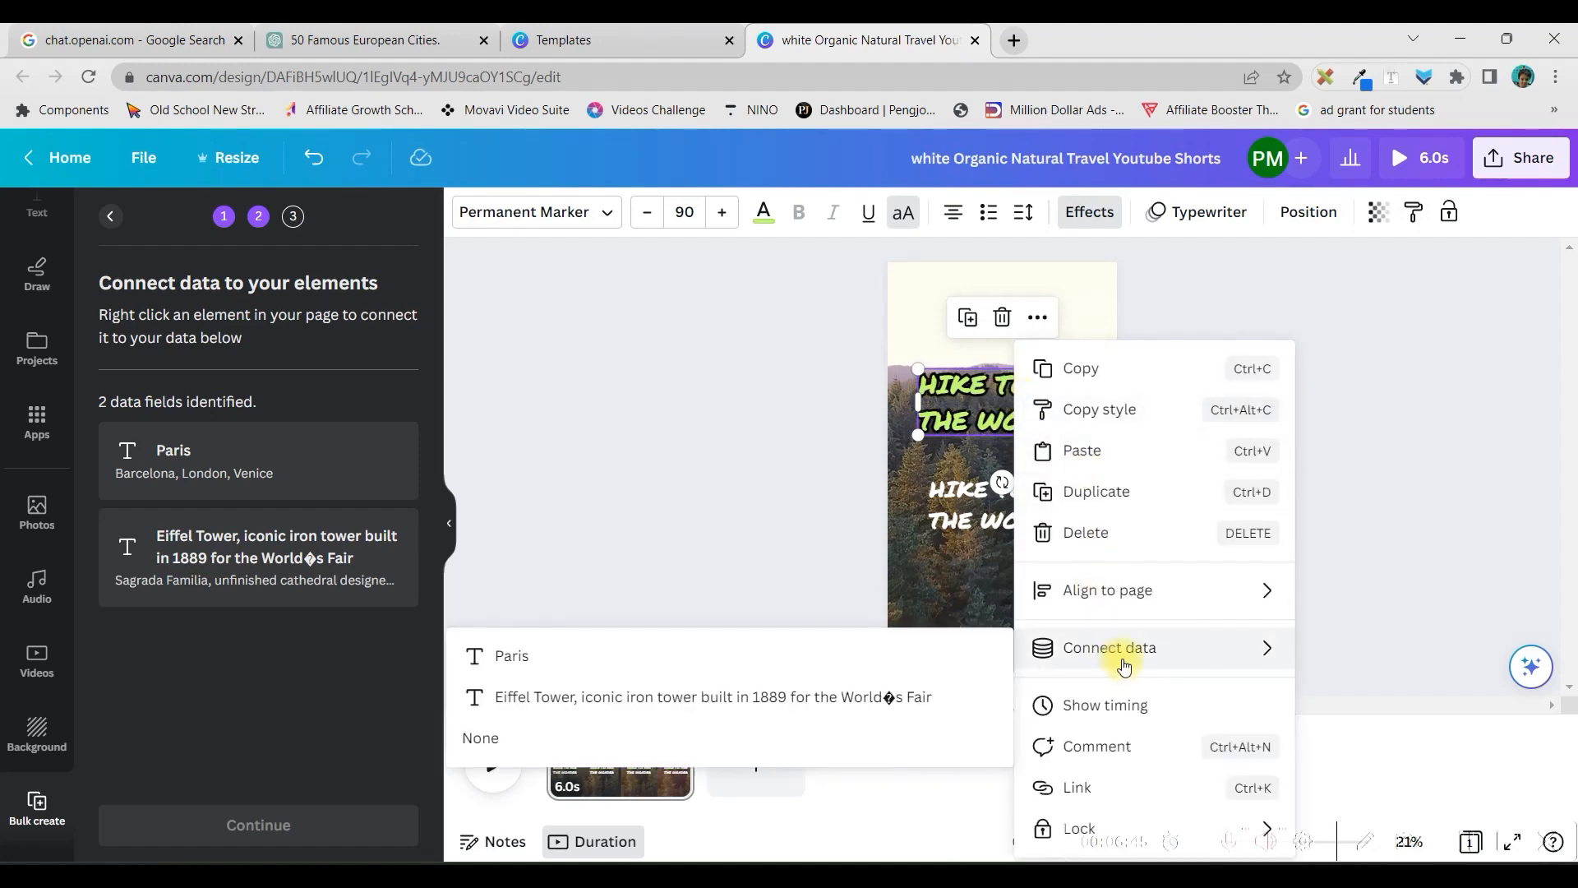
{"action": "left_click", "coordinate": [550, 667]}
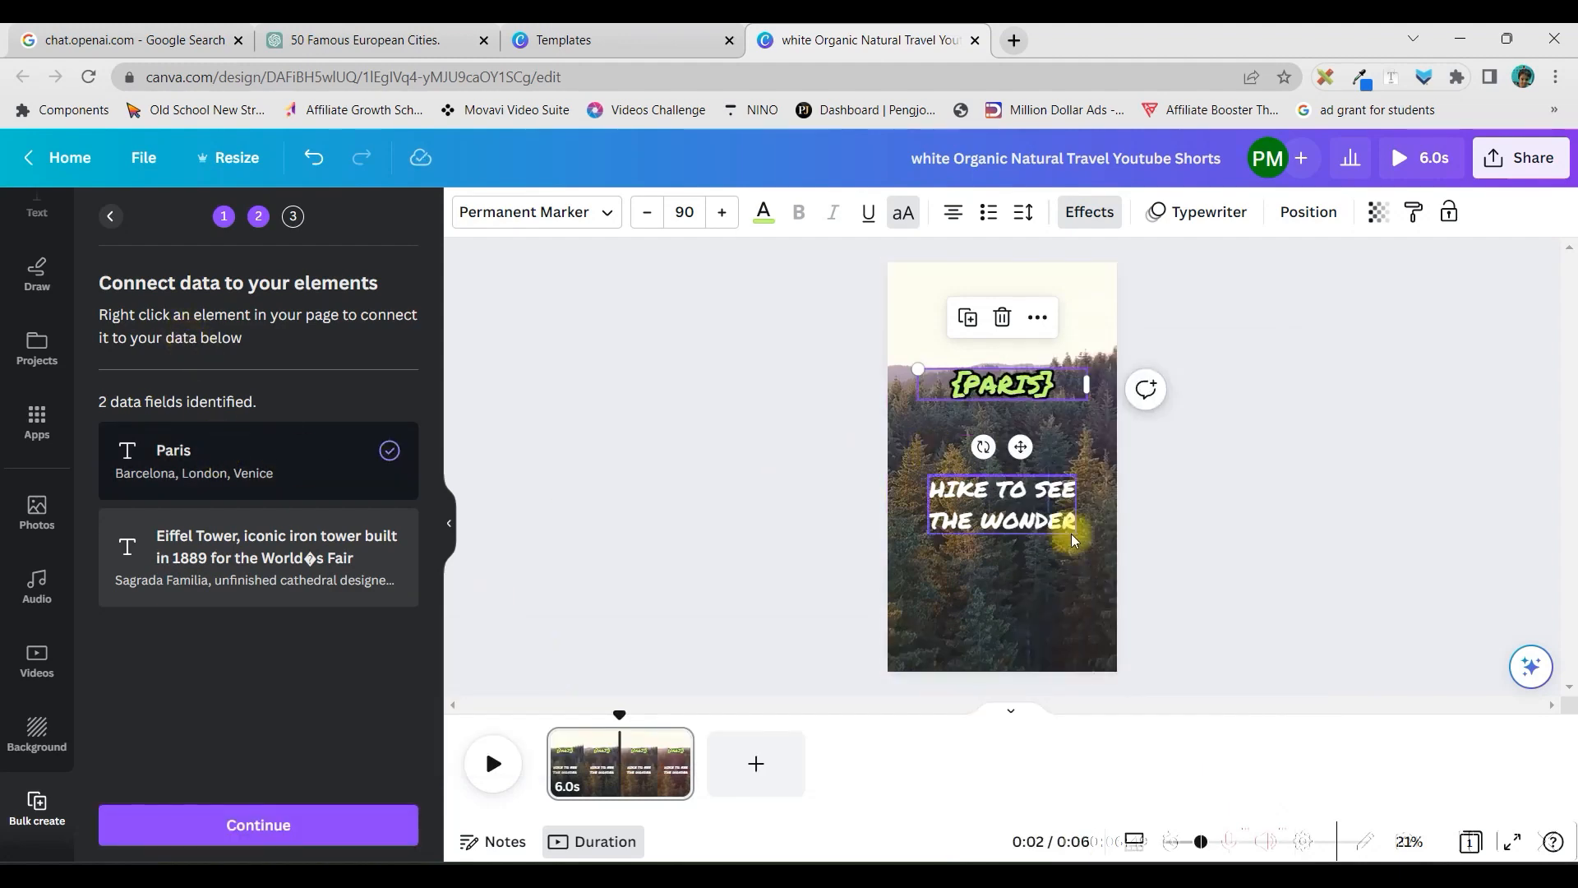
Connect the white lower heading to the "Eiffel Tower, iconic iron tower built in 1889" data field
{"action": "left_click", "coordinate": [1038, 520]}
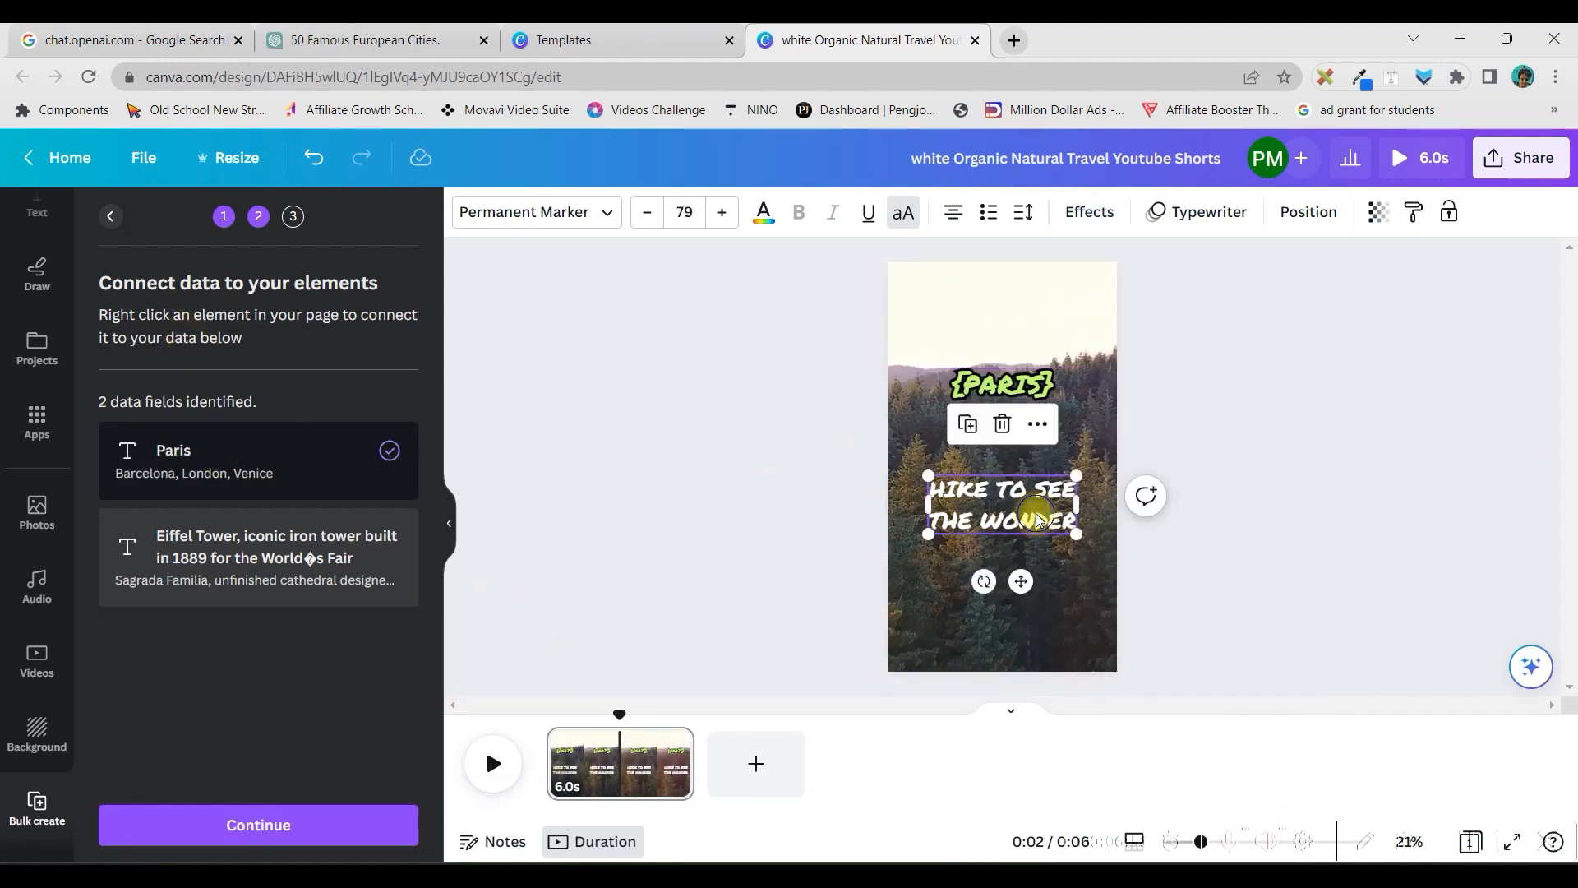
{"action": "right_click", "coordinate": [1037, 517]}
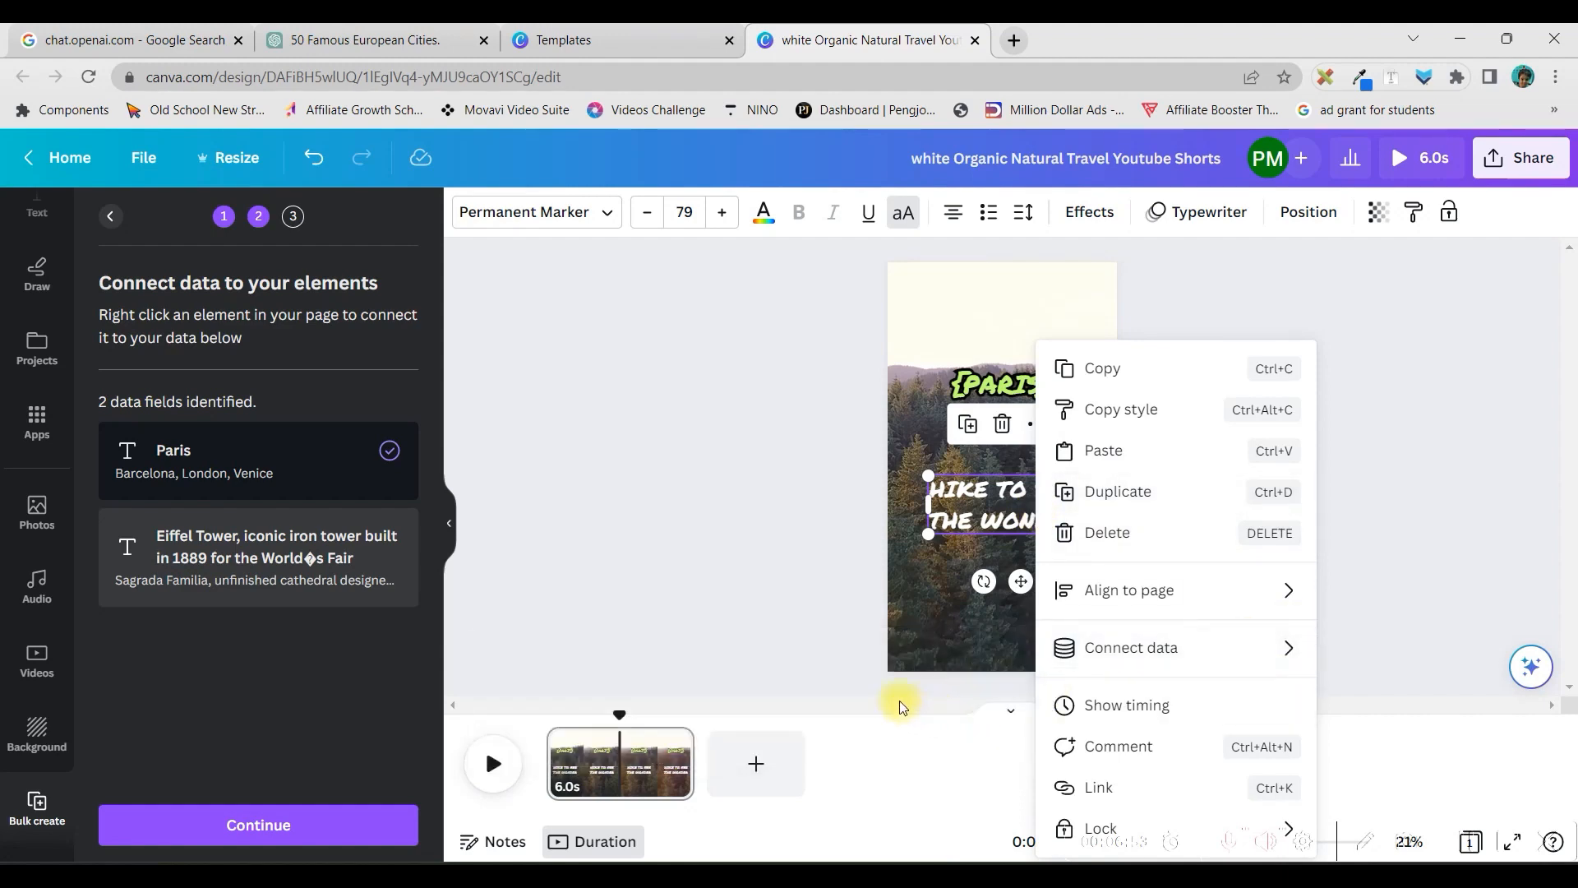
{"action": "mouse_move", "coordinate": [1113, 649]}
{"action": "left_click", "coordinate": [831, 694]}
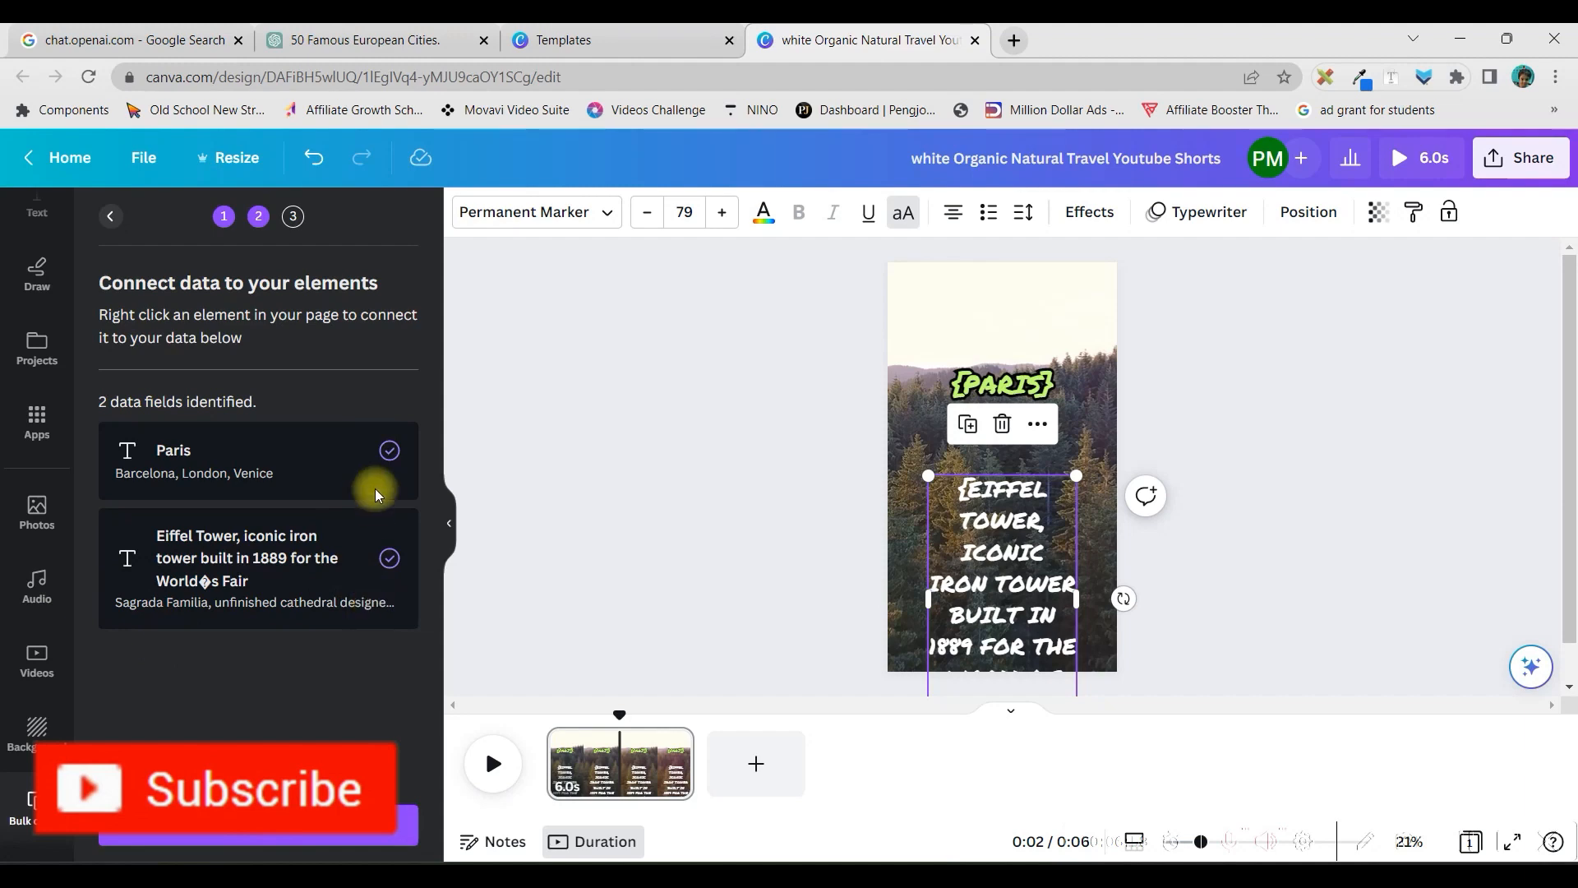
Reduce the landmark text to font size 52.9, widen its box to about 928, and centre it below the repositioned {PARIS} heading
{"action": "left_click_drag", "start_coordinate": [1006, 591], "coordinate": [1007, 516]}
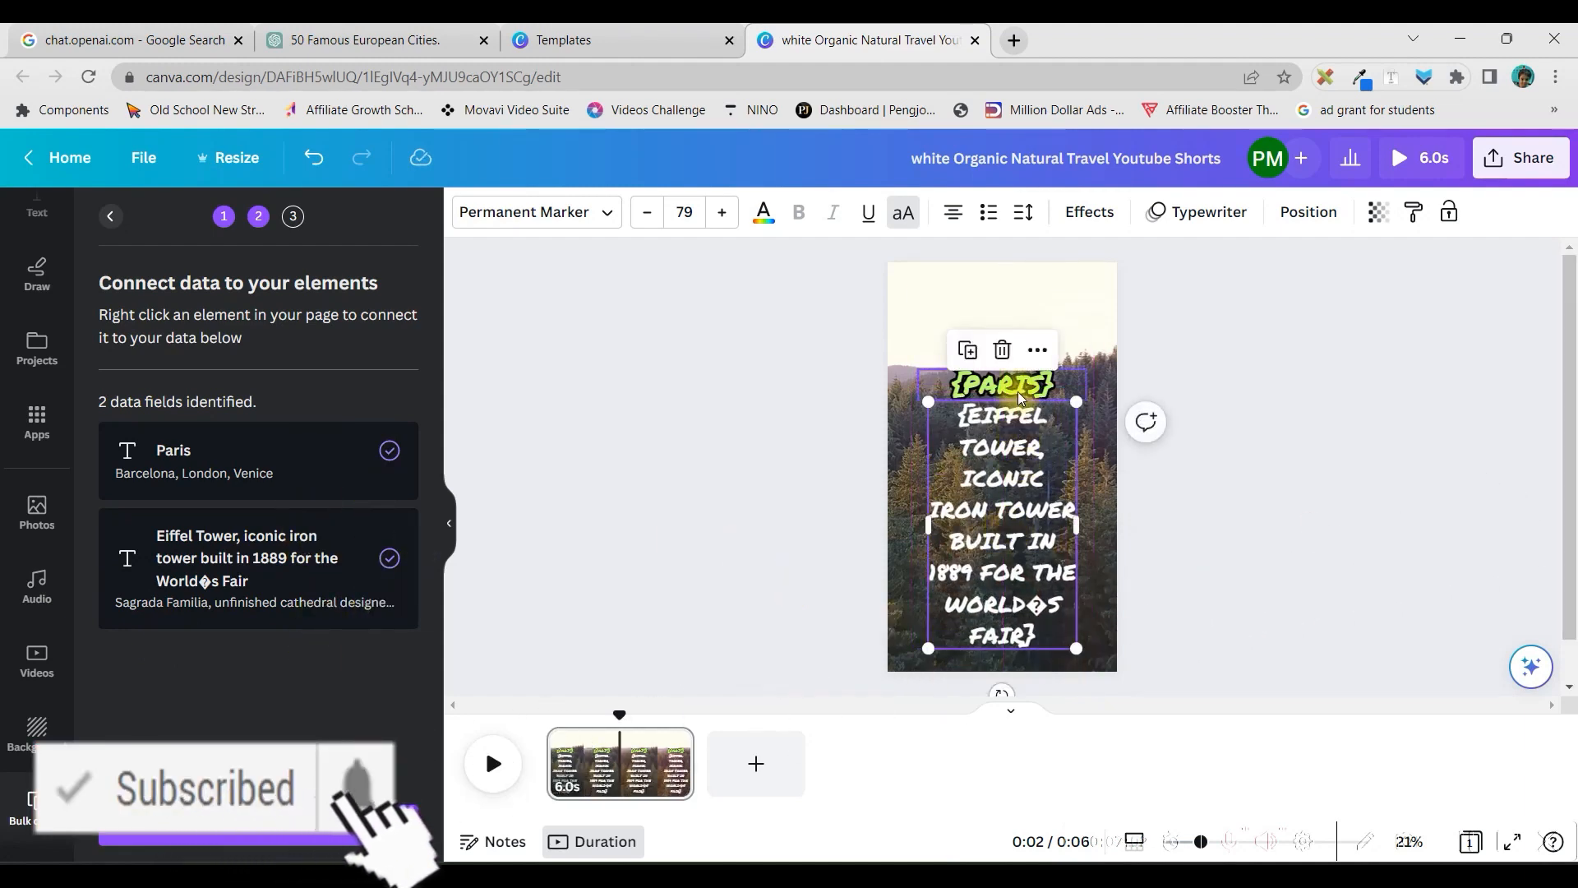
{"action": "left_click_drag", "start_coordinate": [1079, 650], "coordinate": [1029, 581]}
{"action": "left_click_drag", "start_coordinate": [1030, 494], "coordinate": [1130, 491]}
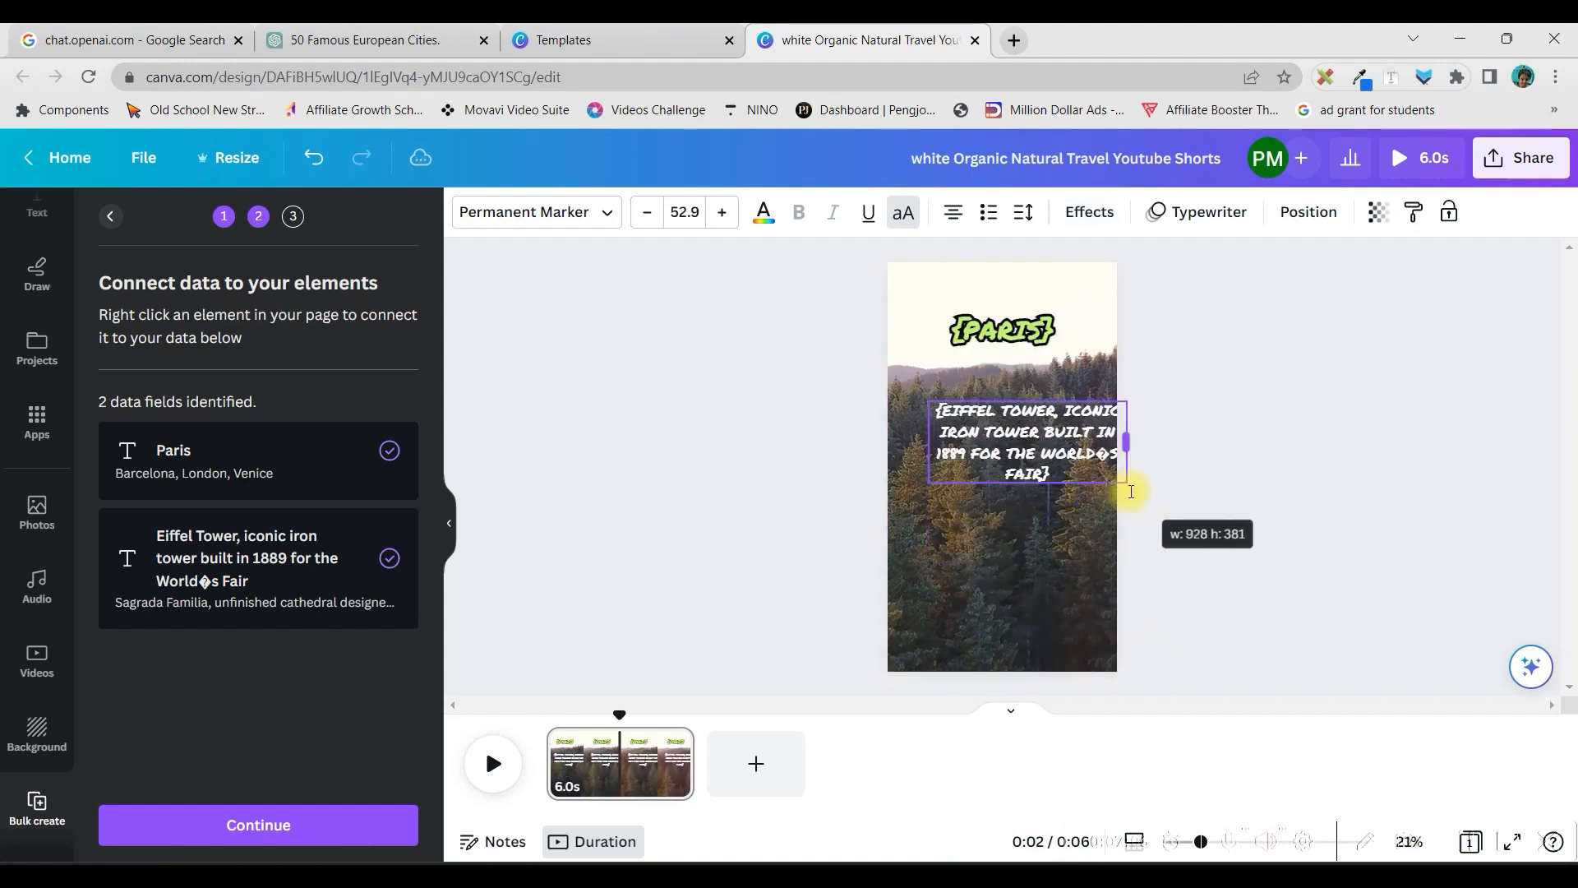
{"action": "left_click_drag", "start_coordinate": [1026, 448], "coordinate": [1005, 491]}
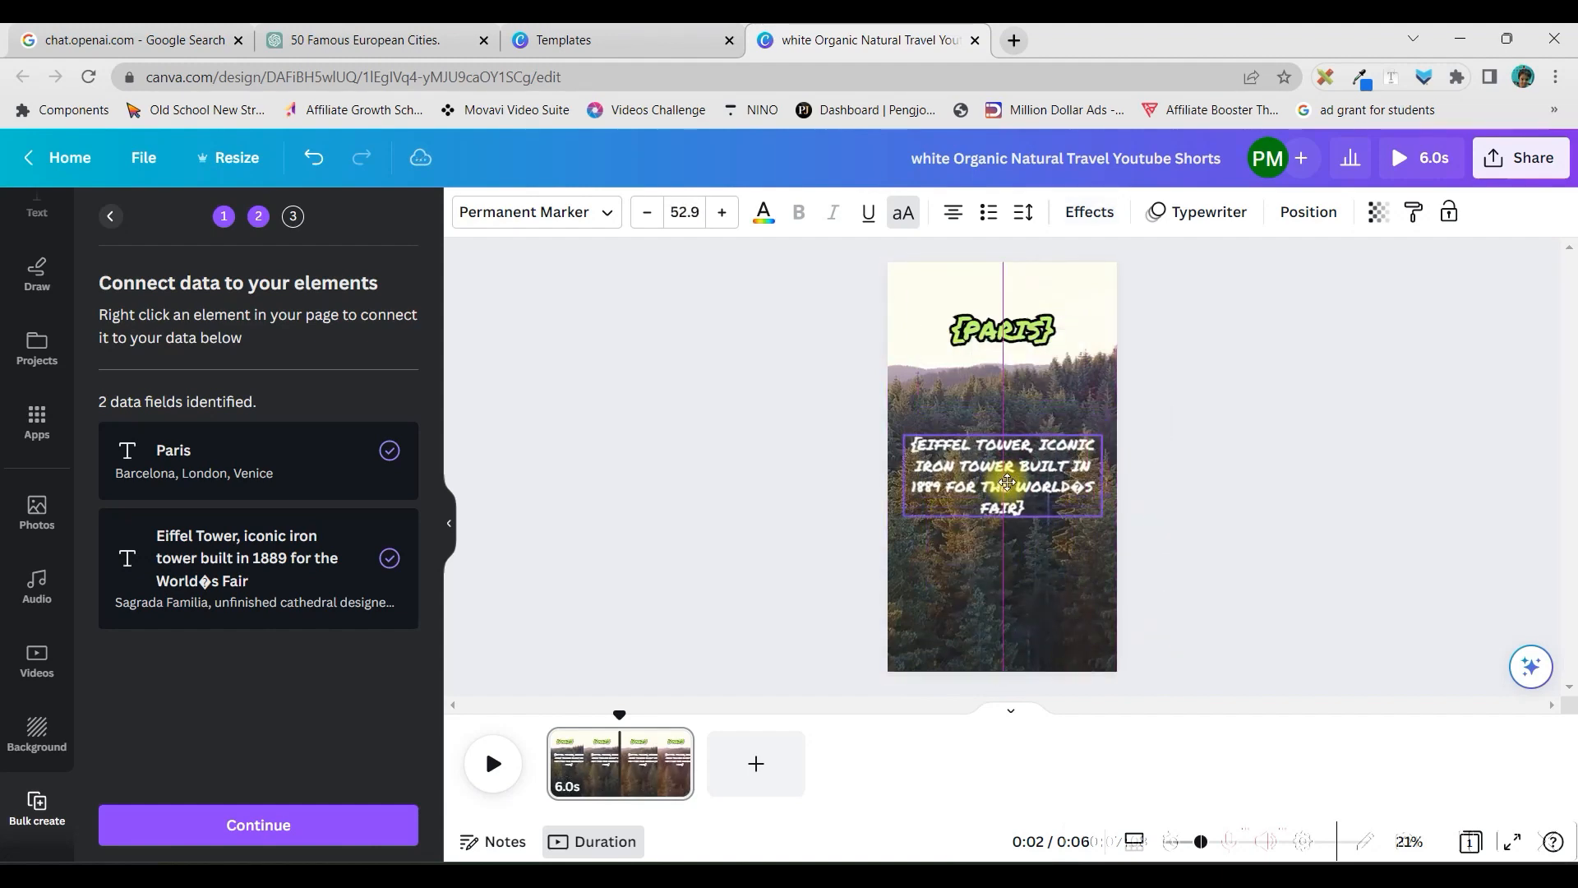
{"action": "left_click", "coordinate": [1002, 329]}
{"action": "left_click", "coordinate": [1032, 509]}
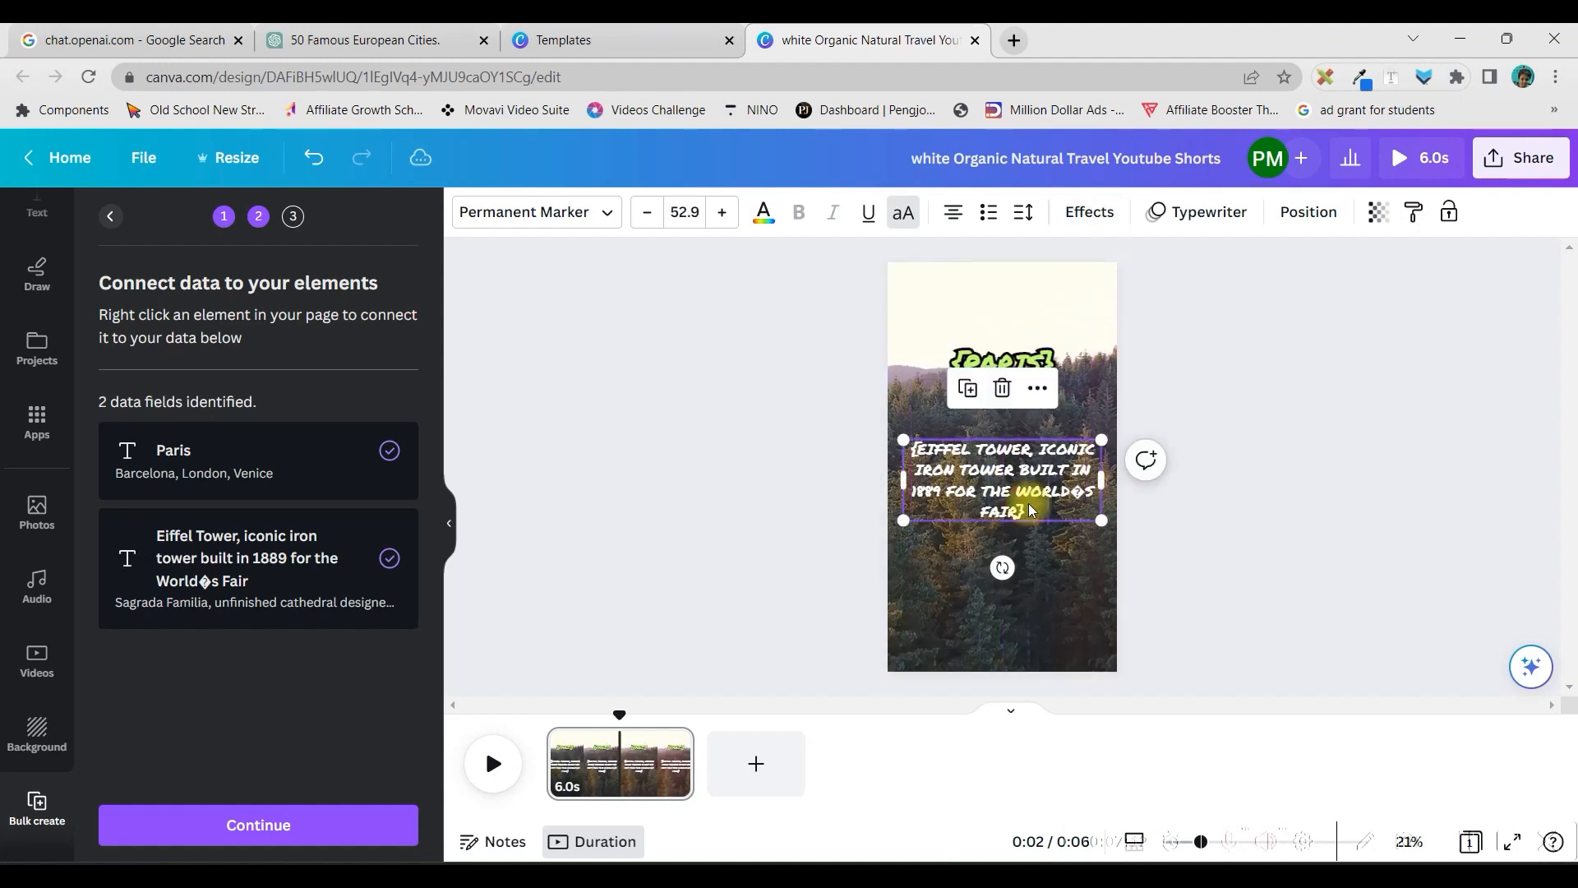
{"action": "left_click_drag", "start_coordinate": [1033, 509], "coordinate": [1033, 509]}
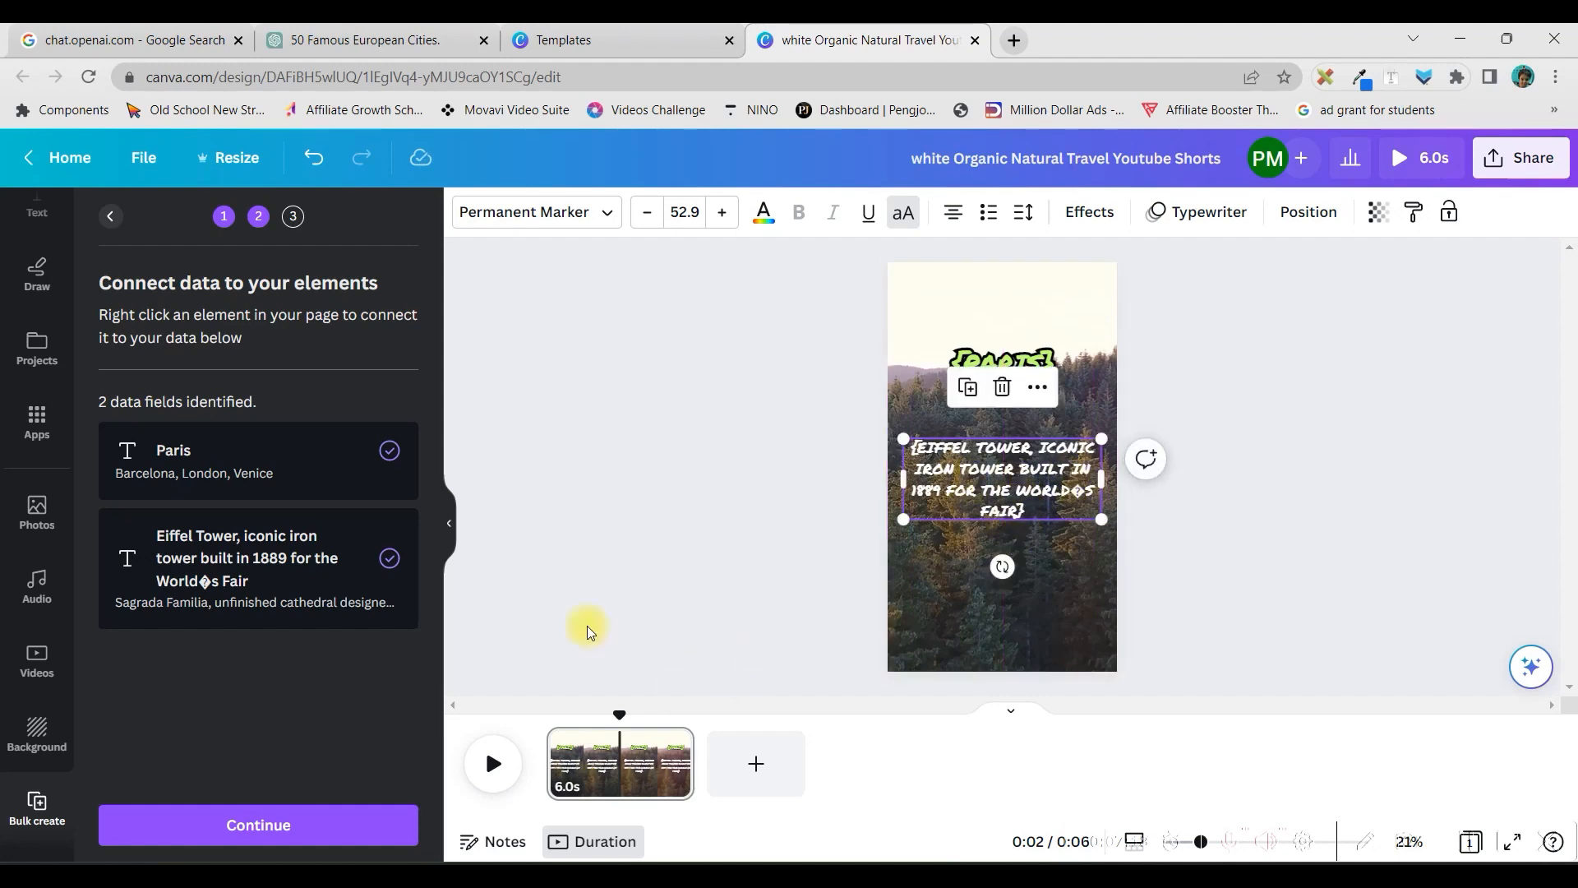
Continue to applying the data, select all rows, and generate the 50 pages
{"action": "left_click", "coordinate": [291, 827]}
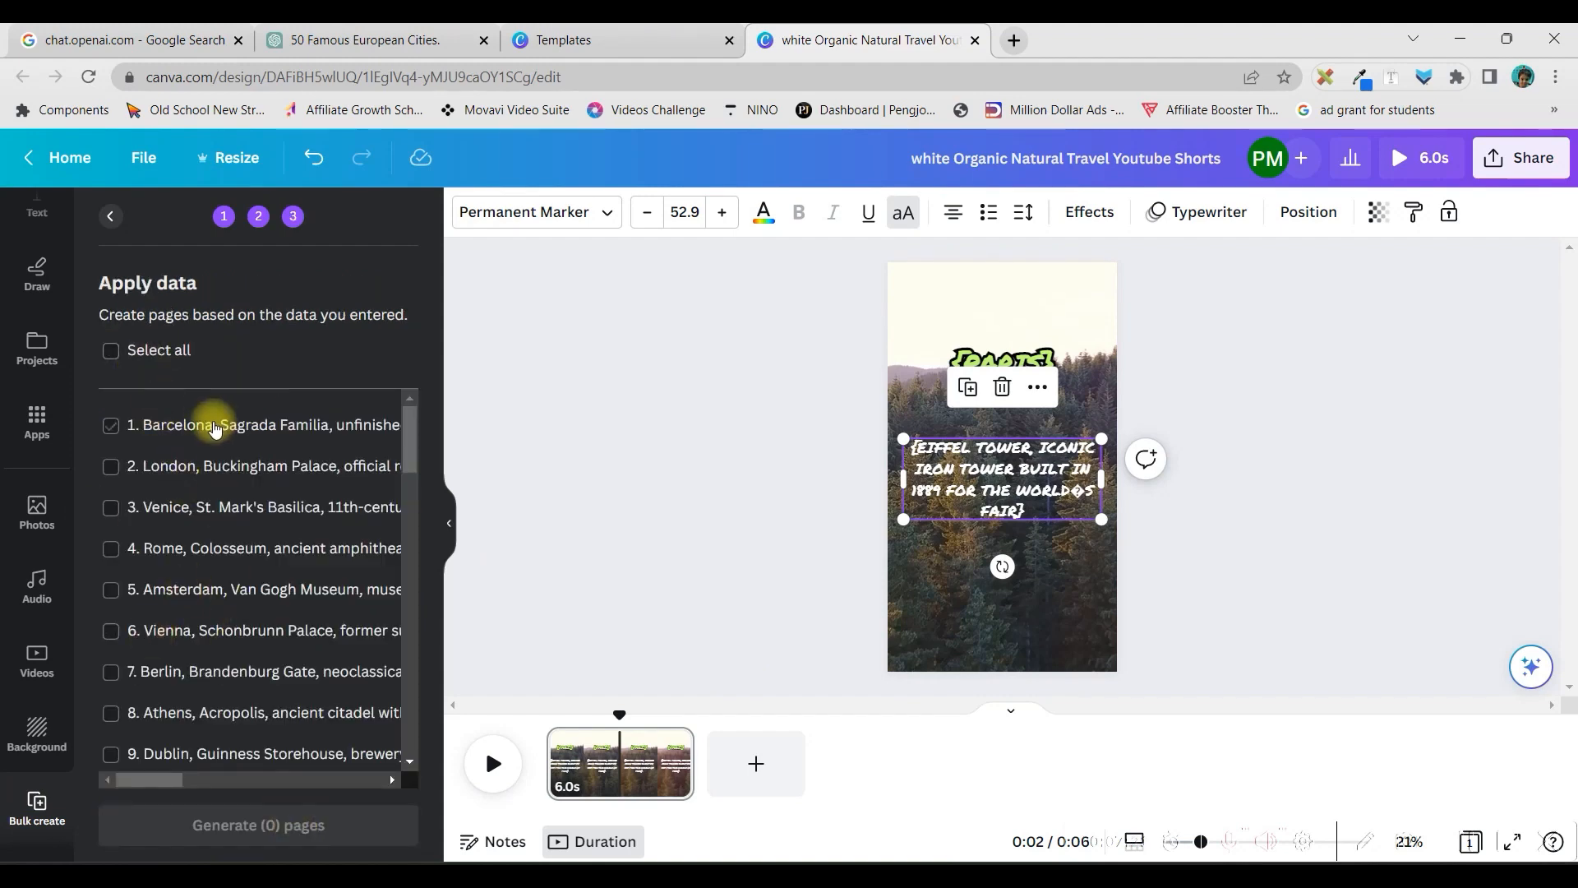
{"action": "left_click", "coordinate": [109, 352]}
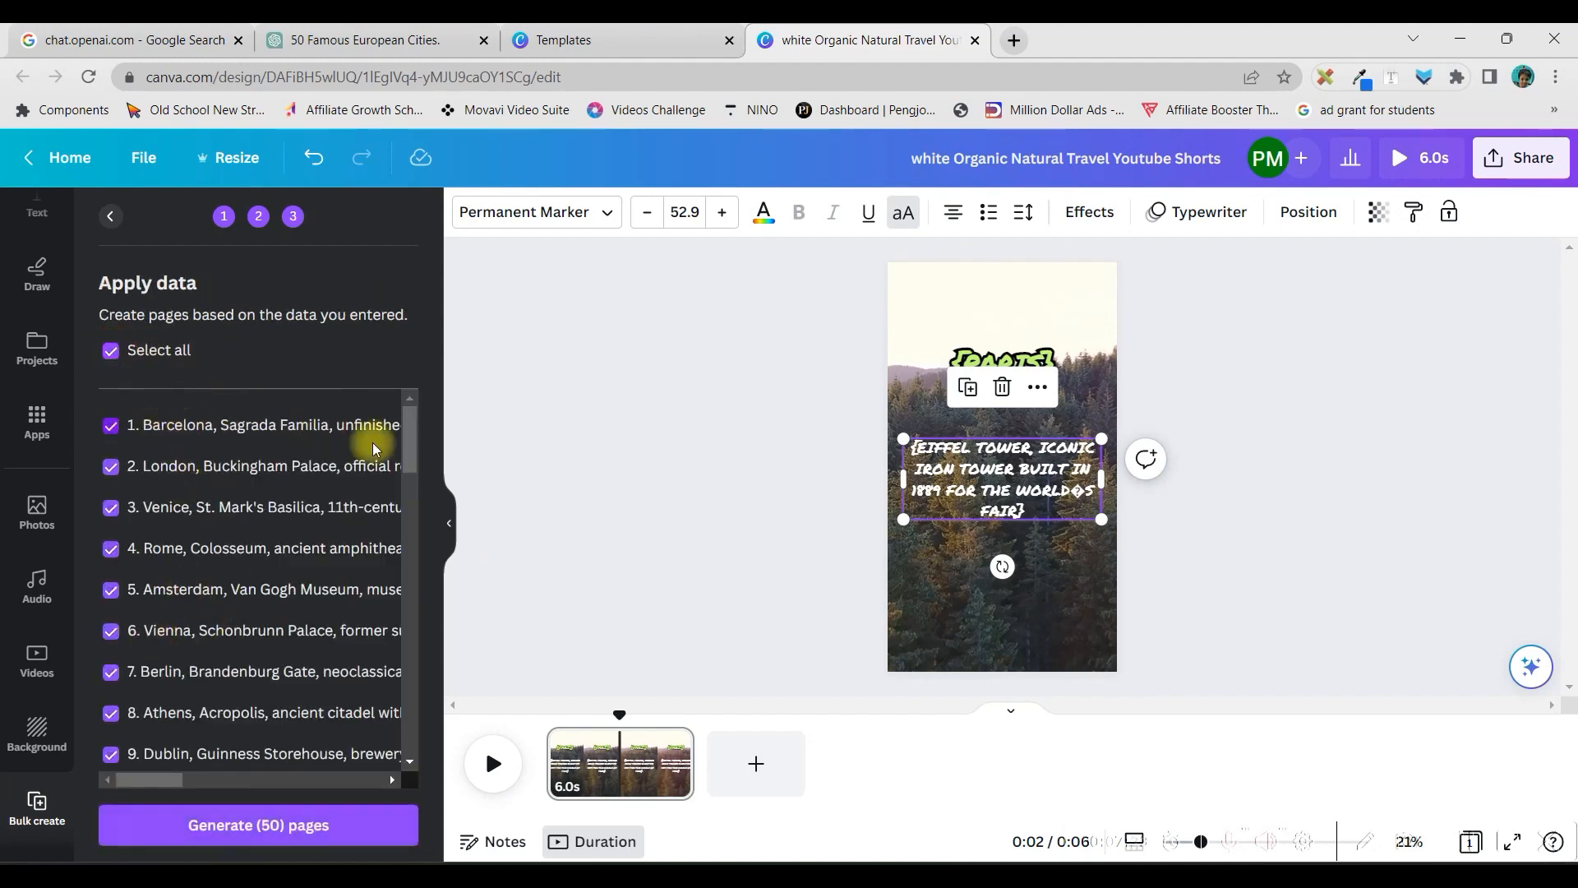
{"action": "left_click_drag", "start_coordinate": [411, 433], "coordinate": [415, 766]}
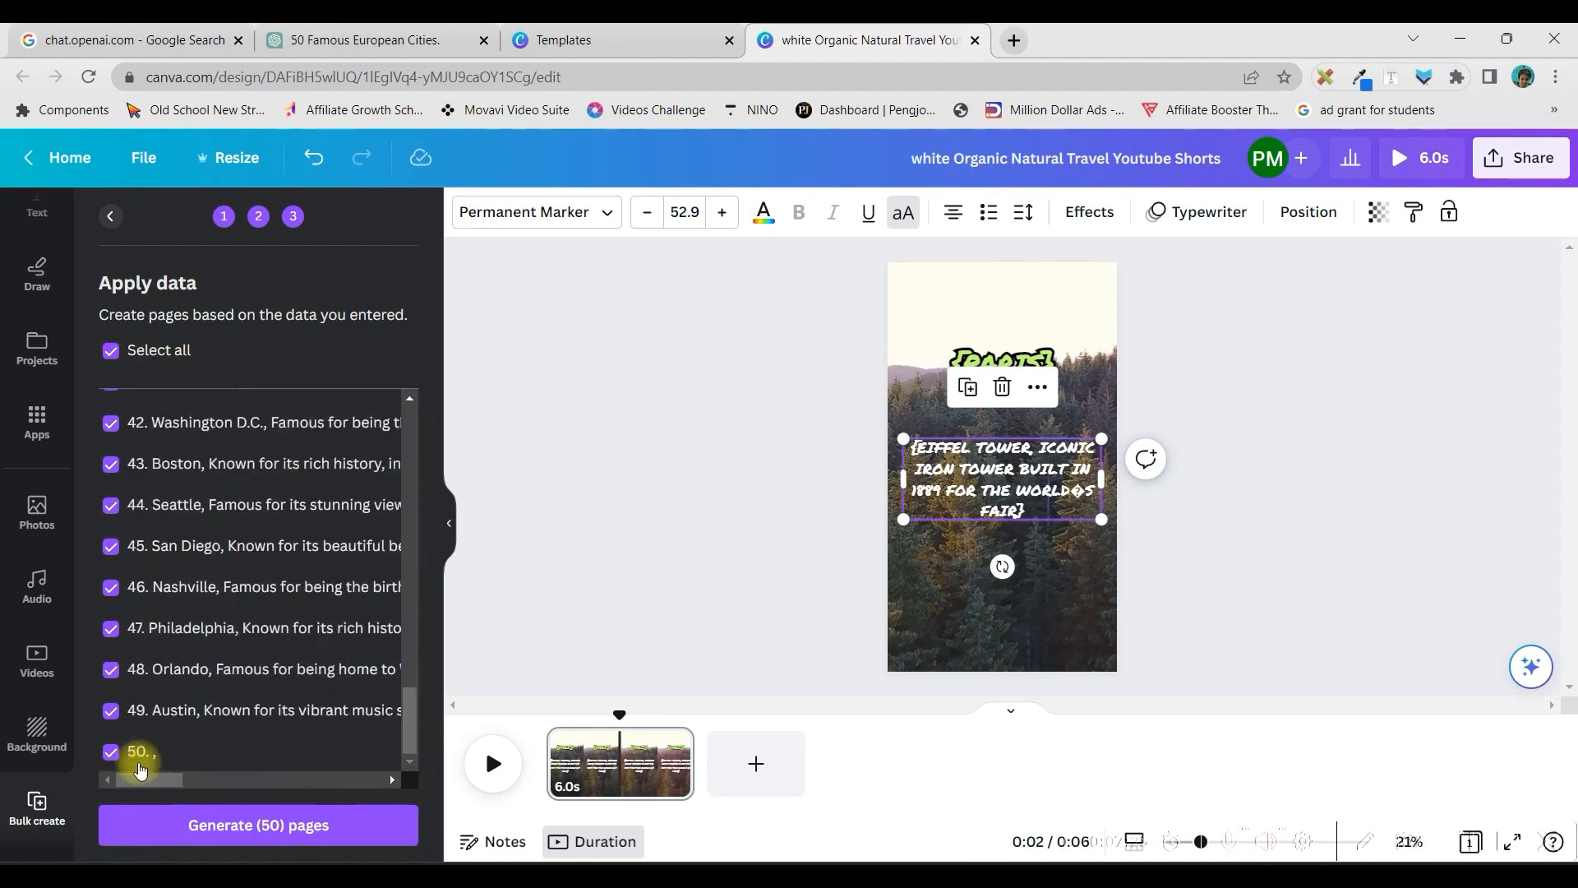
{"action": "left_click", "coordinate": [233, 825]}
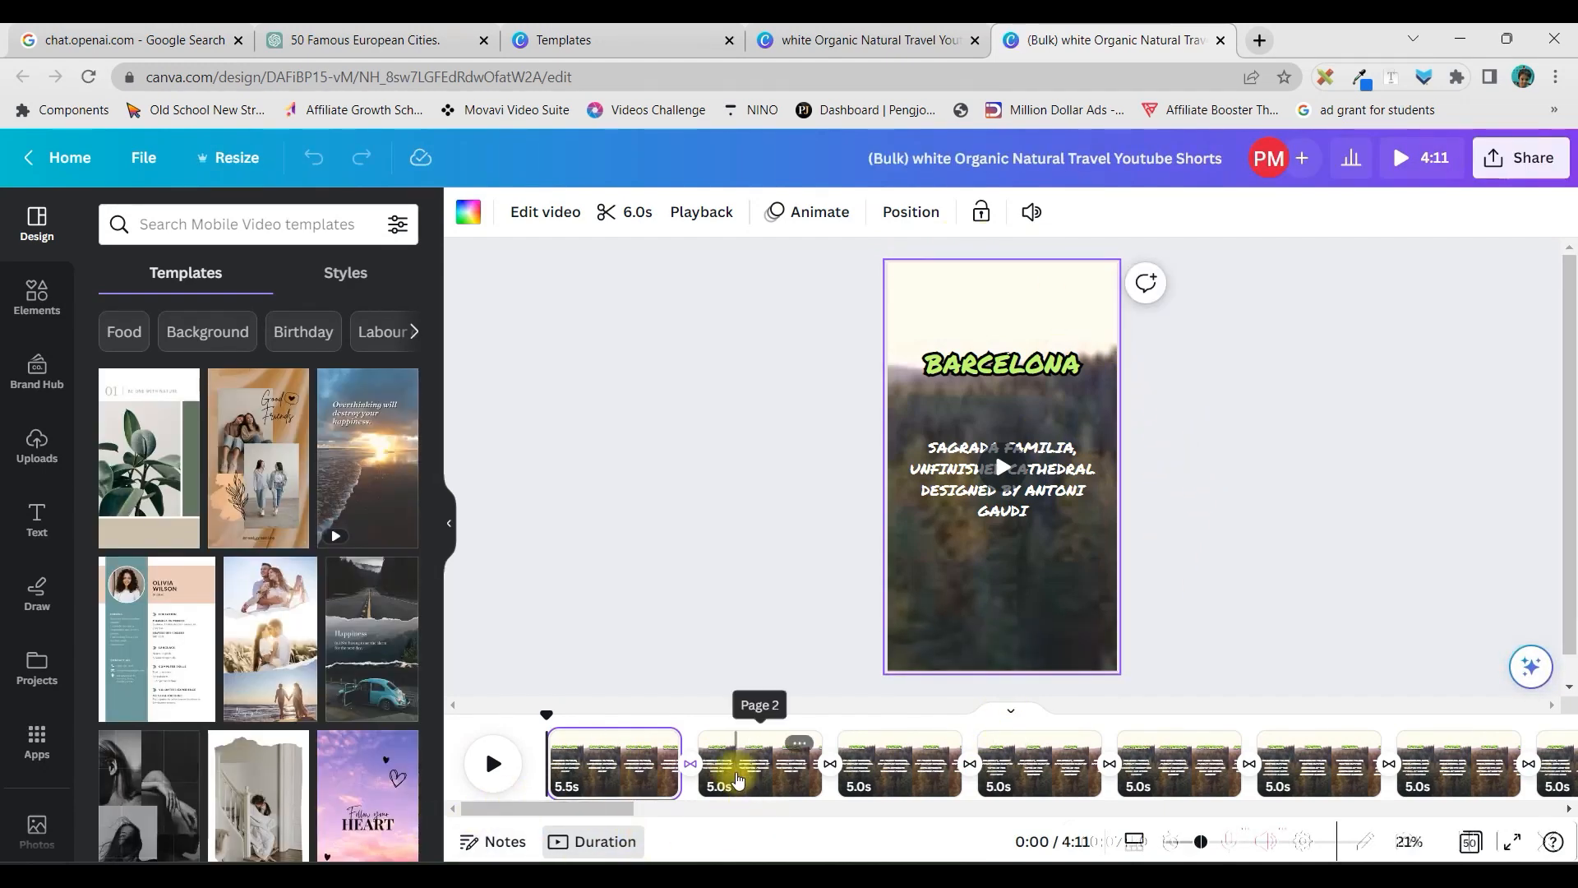
On the London page of the generated design, detach the forest video from the background and delete it
{"action": "left_click", "coordinate": [777, 777]}
{"action": "left_click", "coordinate": [774, 785]}
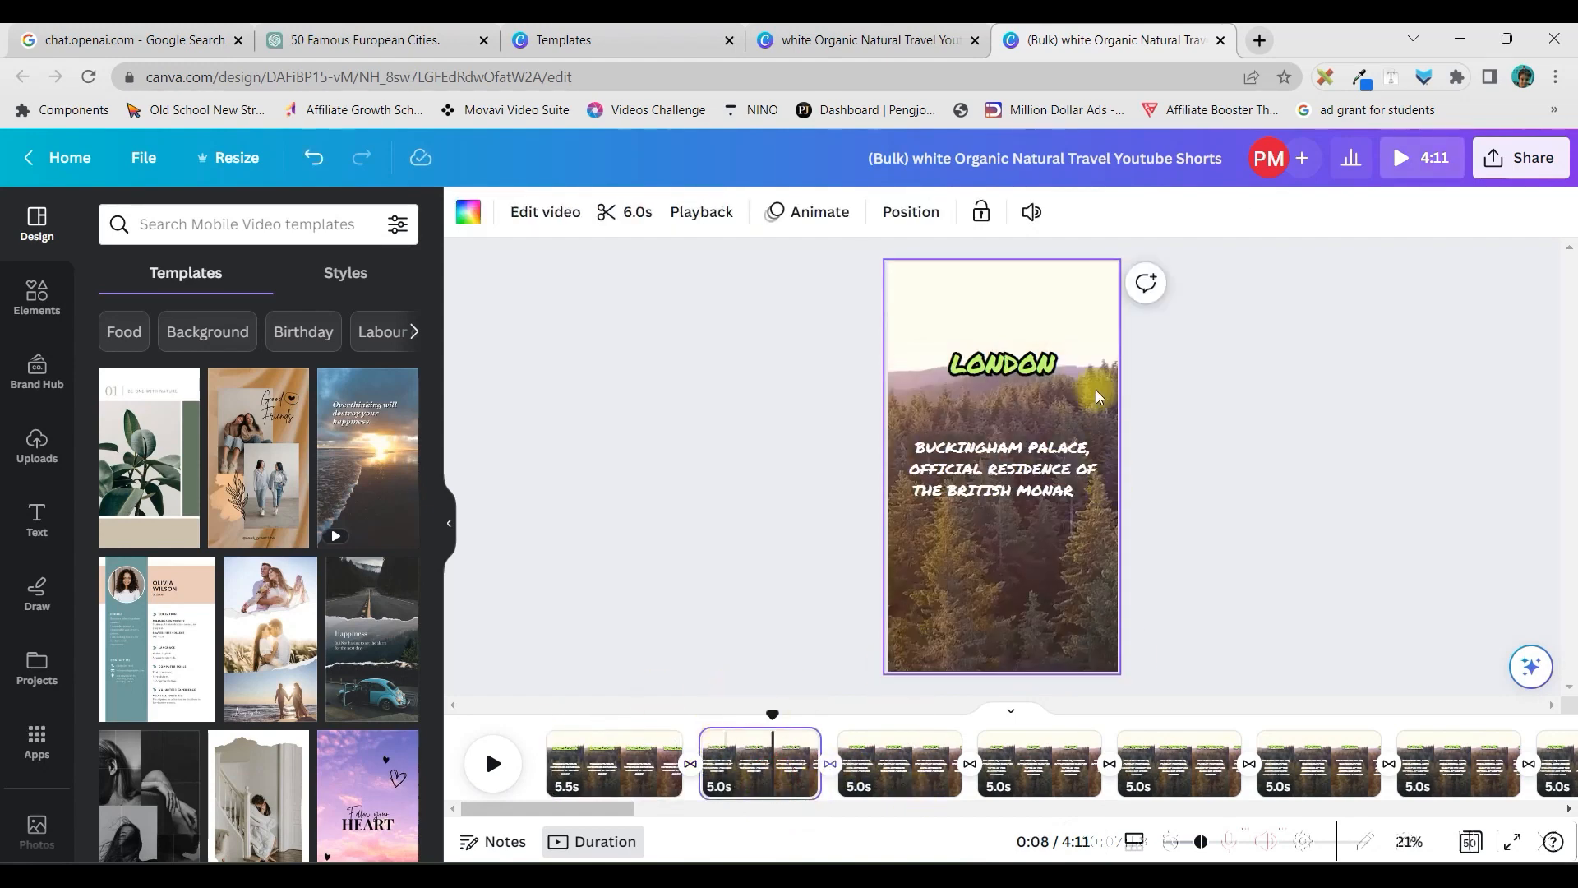
{"action": "right_click", "coordinate": [1019, 553]}
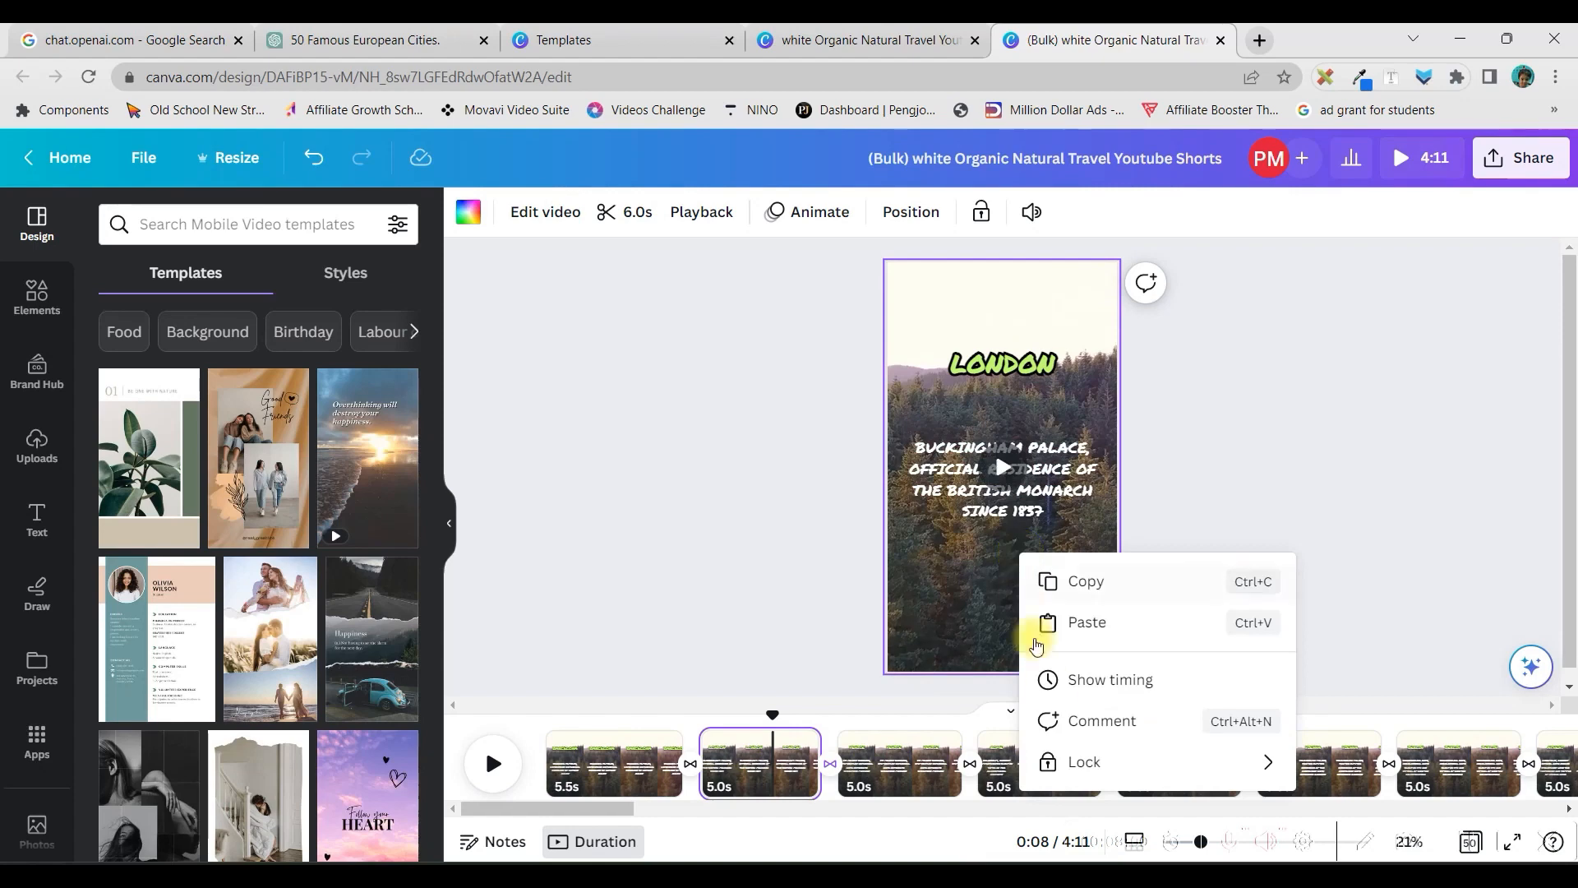
{"action": "left_click", "coordinate": [973, 566]}
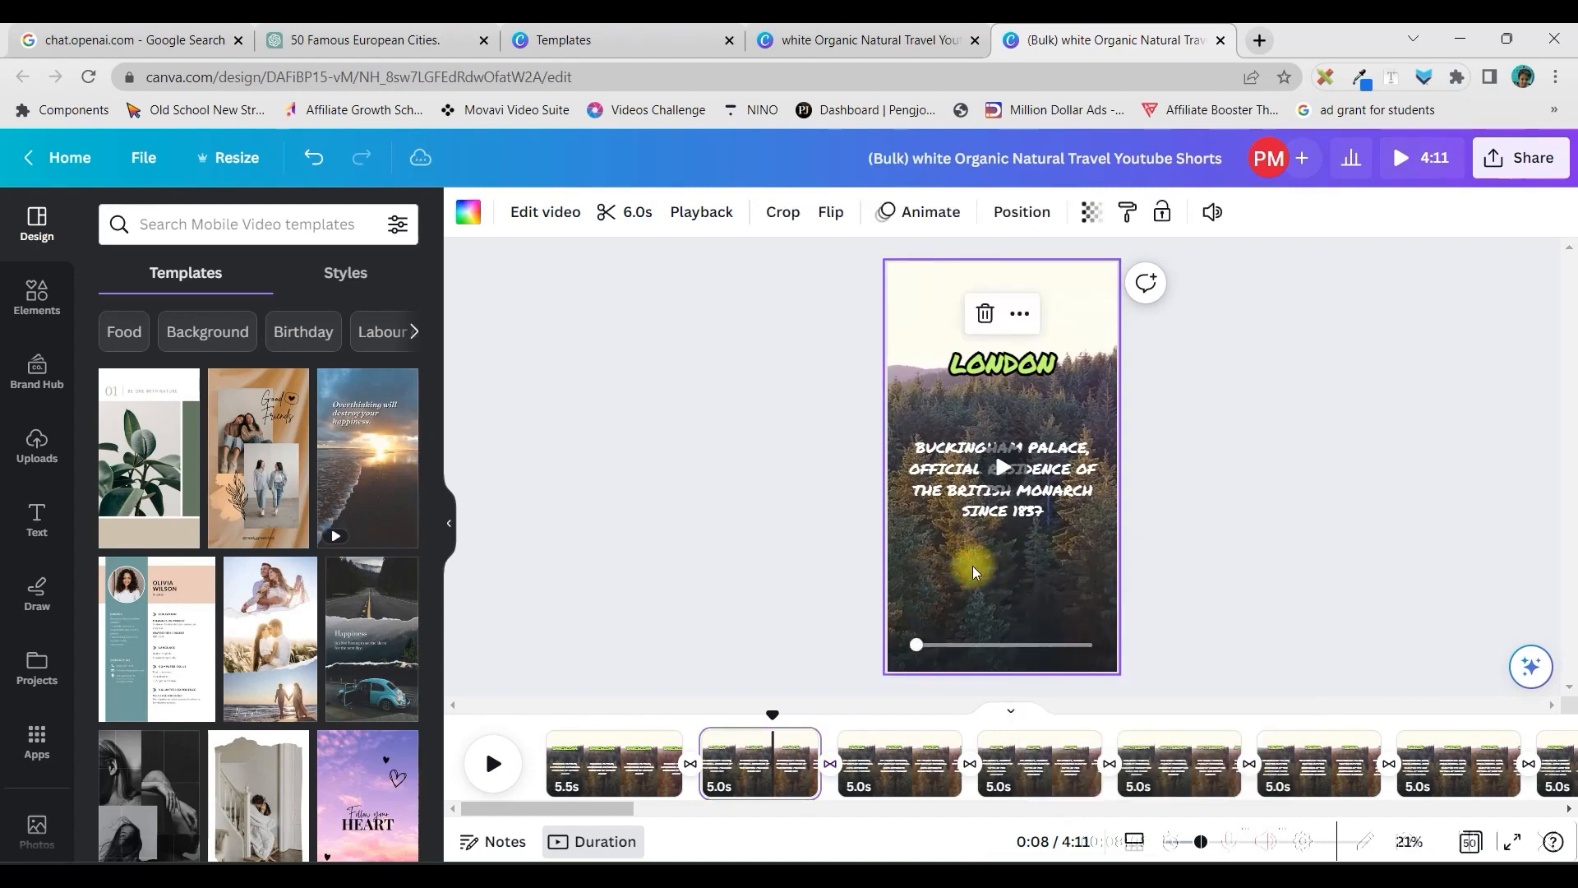
{"action": "right_click", "coordinate": [918, 311]}
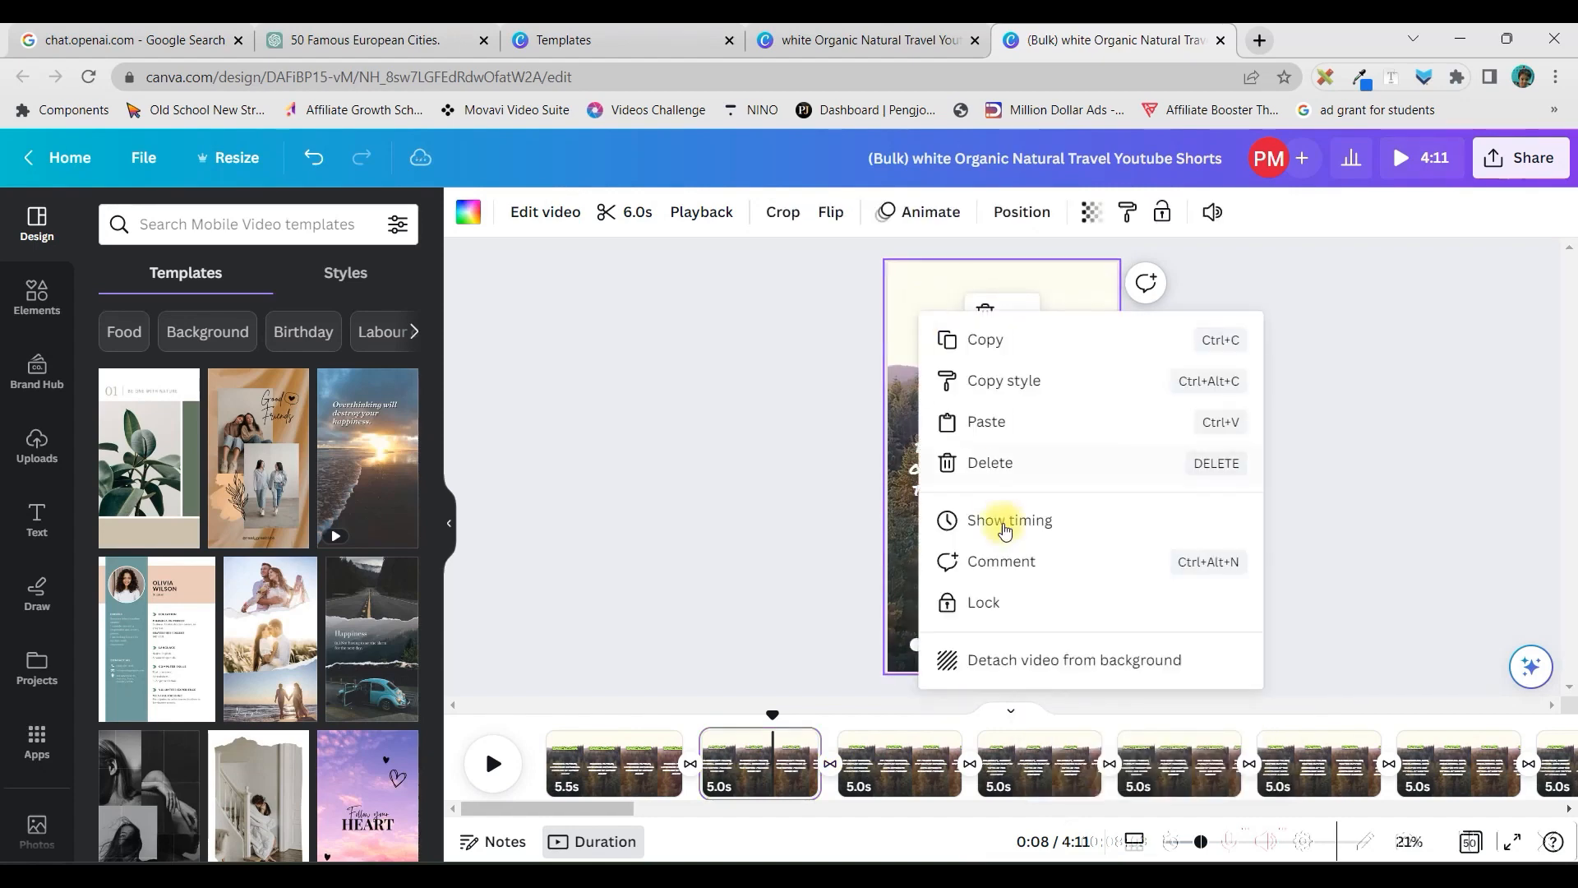
{"action": "left_click", "coordinate": [1023, 659]}
{"action": "key", "text": "Delete"}
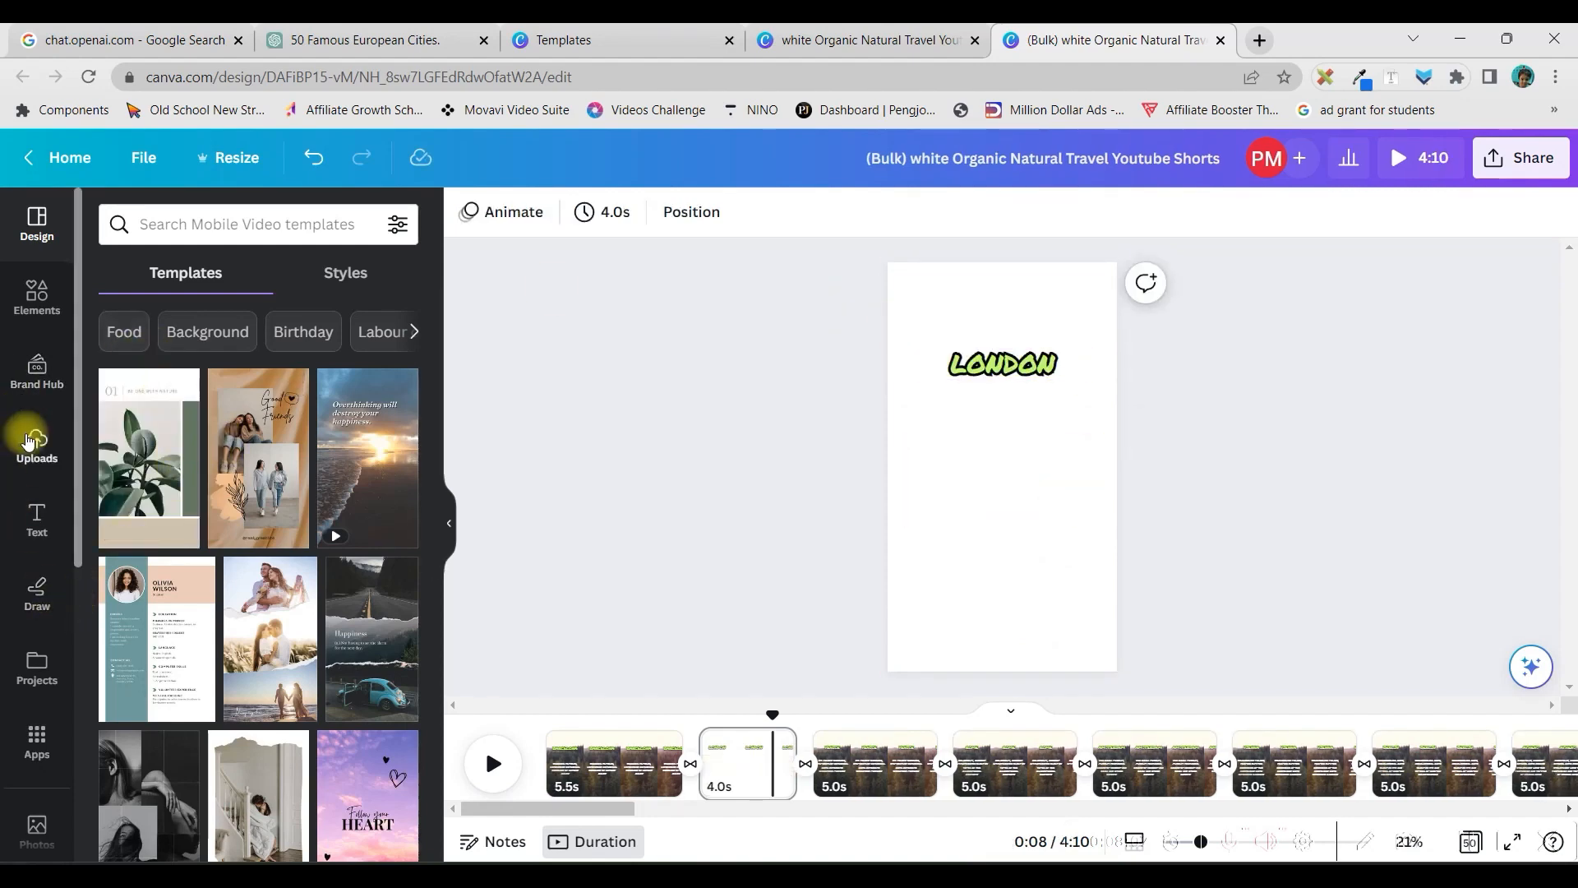
Search the video library for London
{"action": "scroll", "coordinate": [31, 440], "scroll_direction": "down", "scroll_amount": 4}
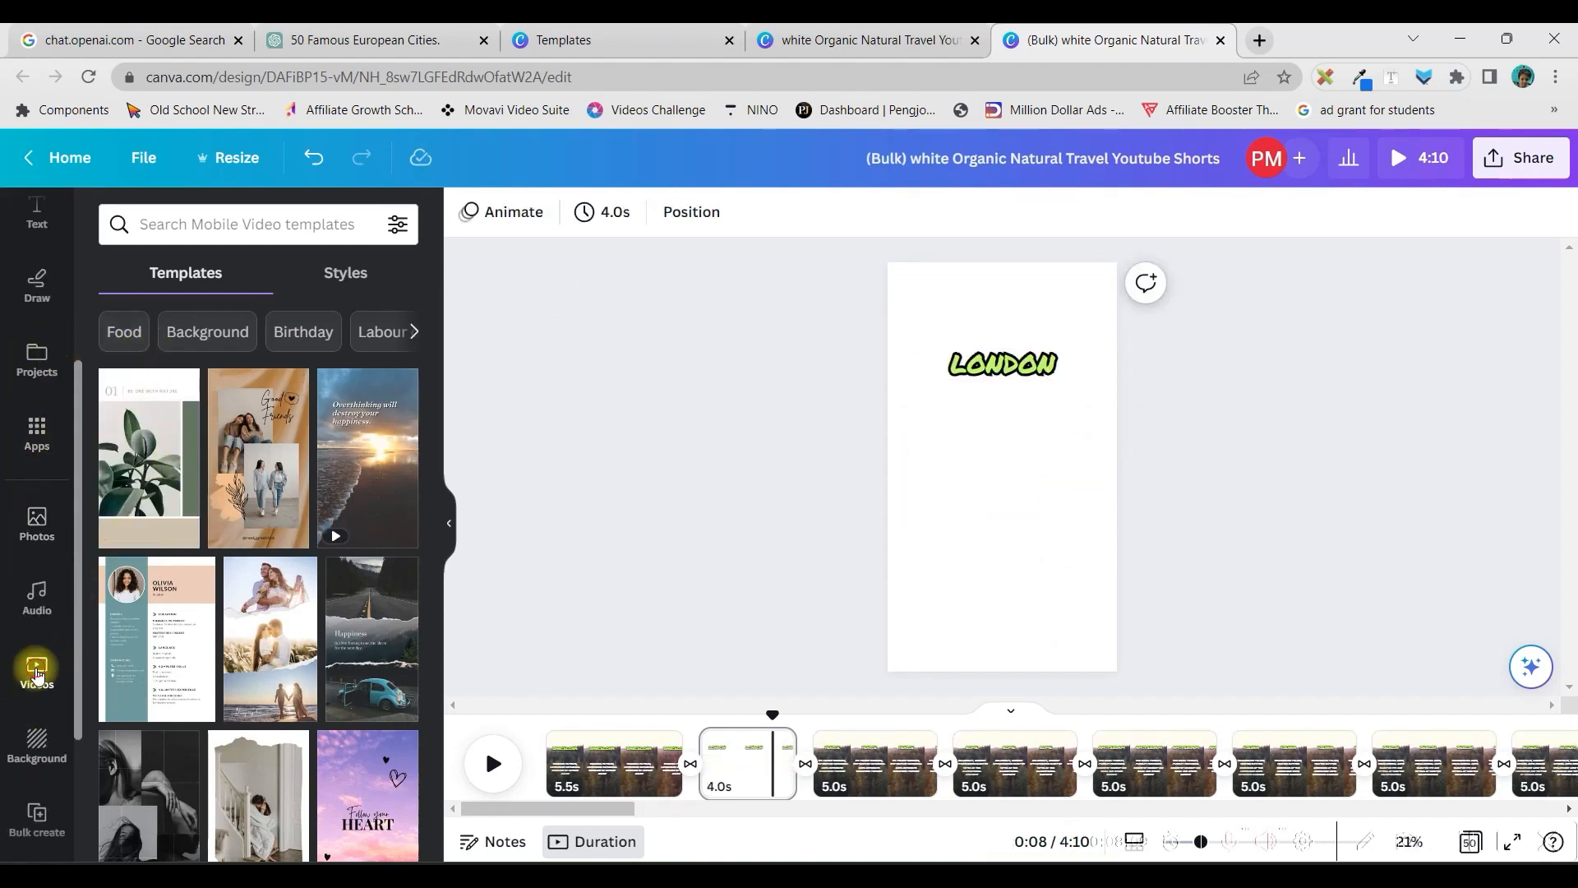
{"action": "left_click", "coordinate": [36, 674]}
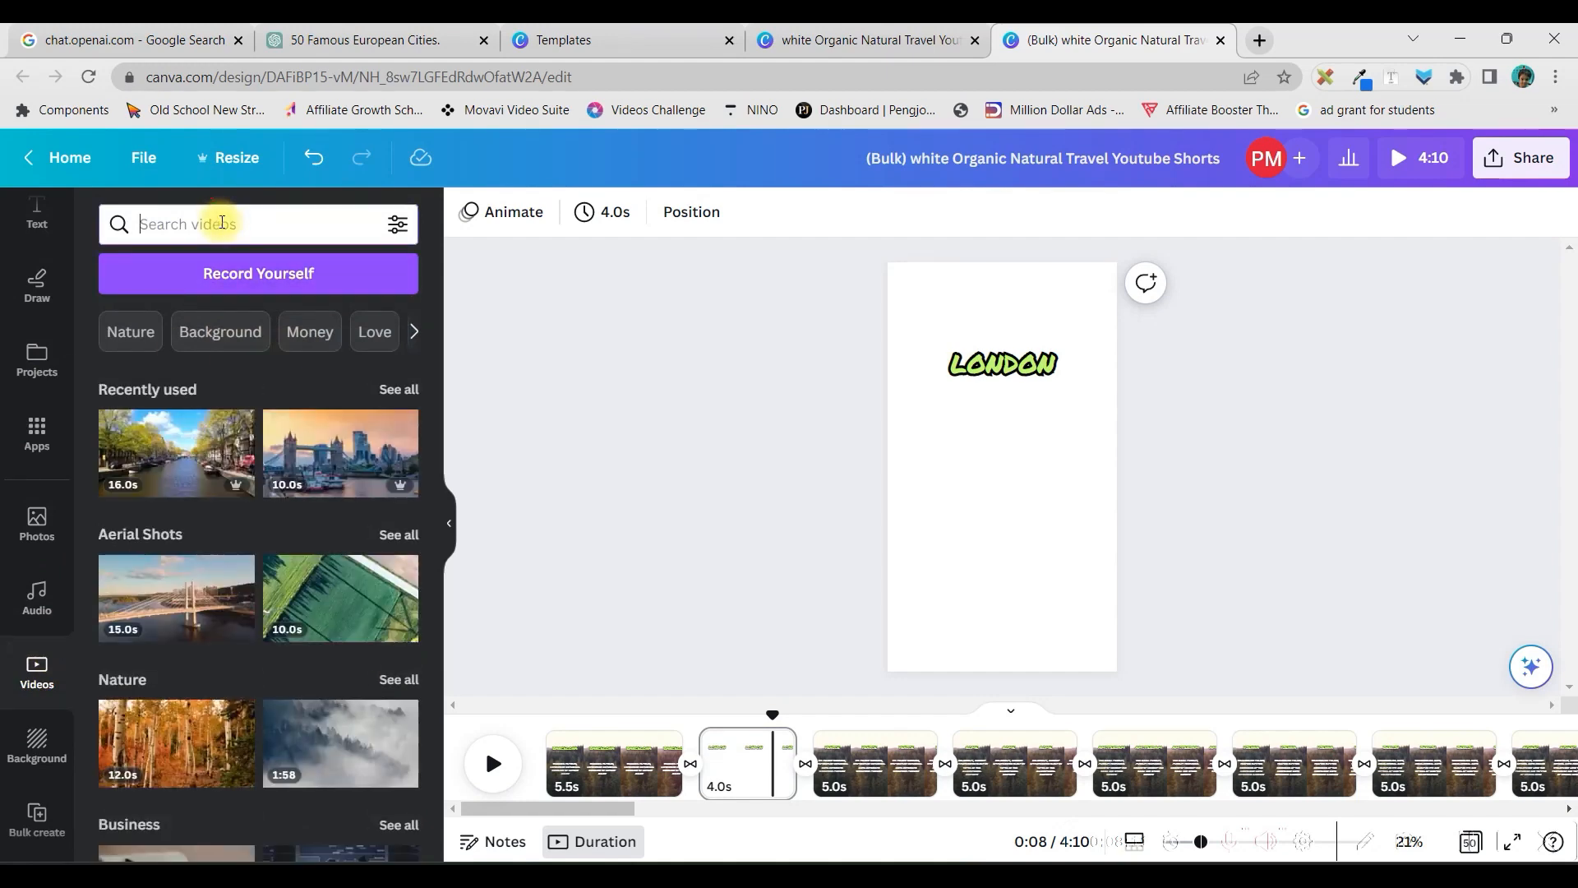
{"action": "type", "text": "Lon"}
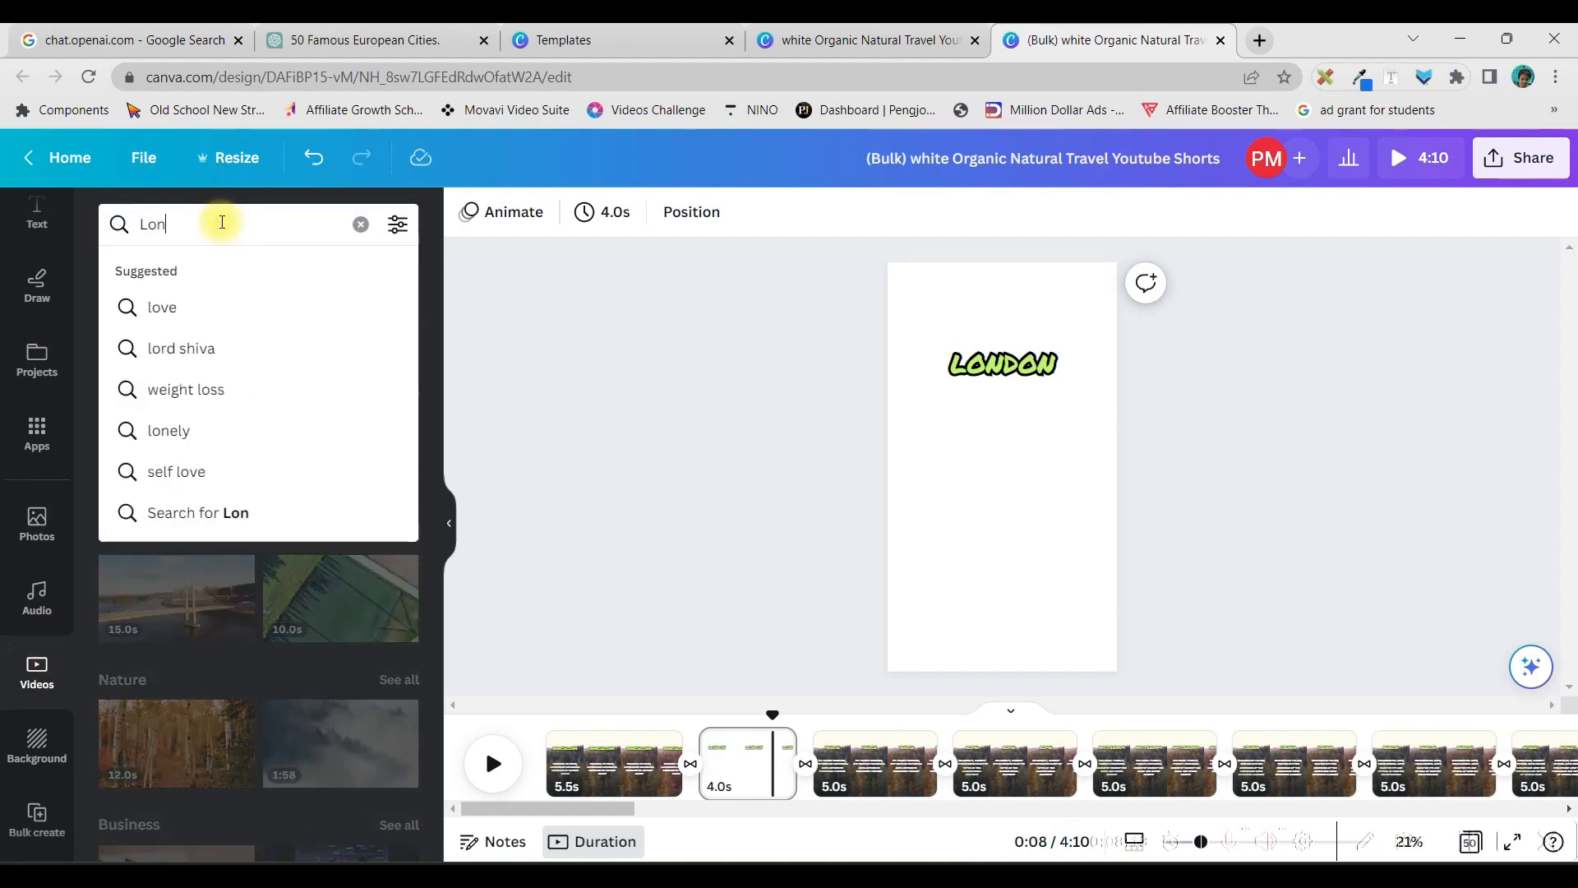
{"action": "type", "text": "don"}
{"action": "key", "text": "Return"}
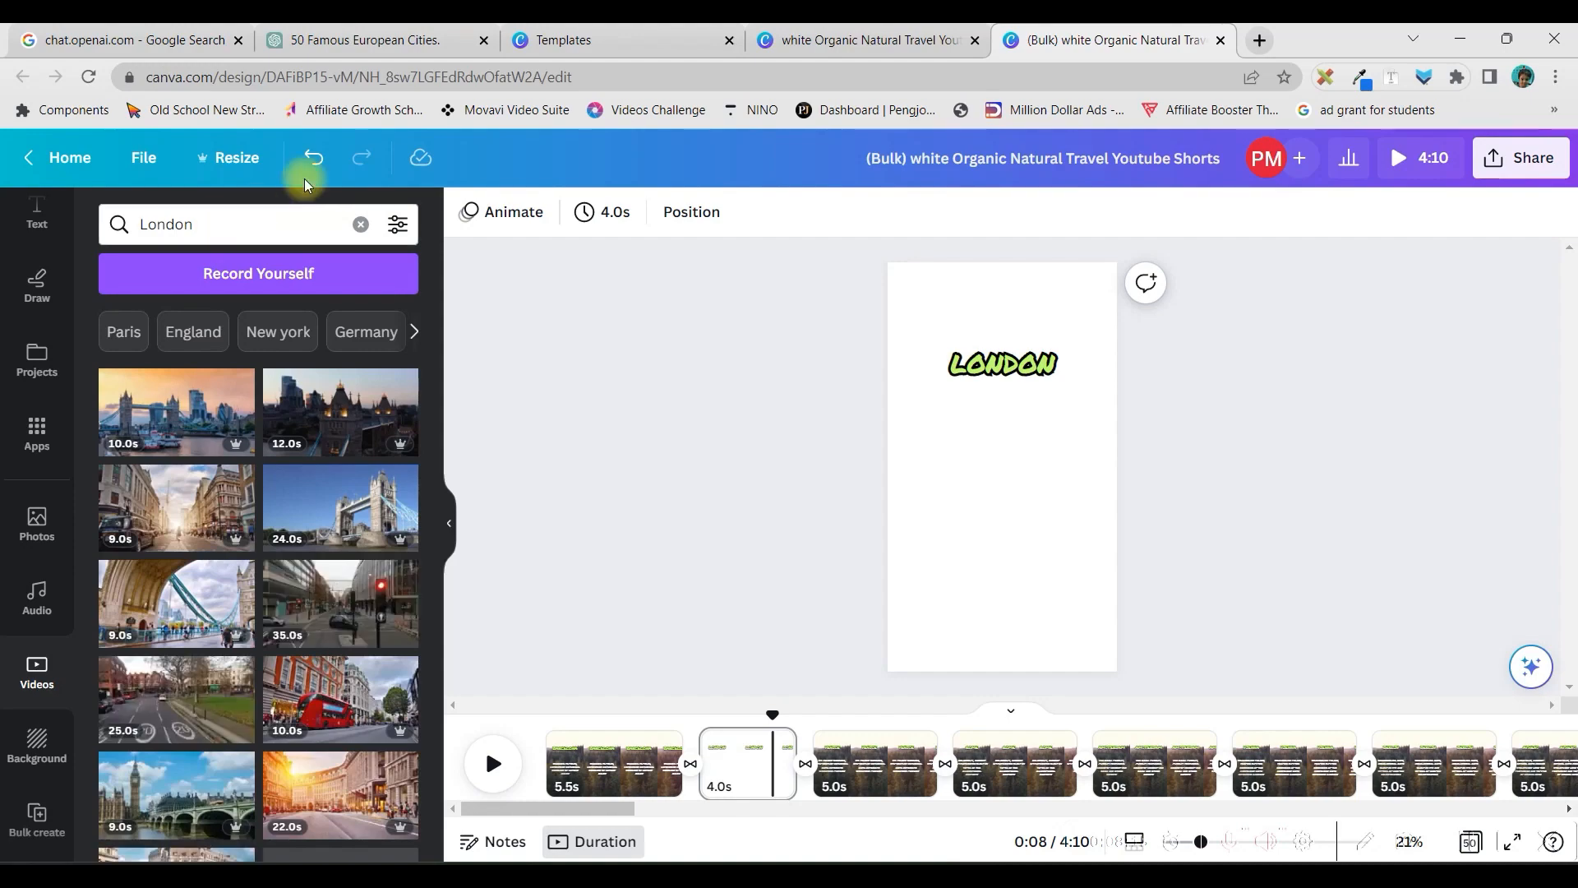
Add the night video of the pink-lit London Eye to the London page and set it as the background
{"action": "scroll", "coordinate": [308, 513], "scroll_direction": "down", "scroll_amount": 2}
{"action": "scroll", "coordinate": [308, 514], "scroll_direction": "down", "scroll_amount": 4}
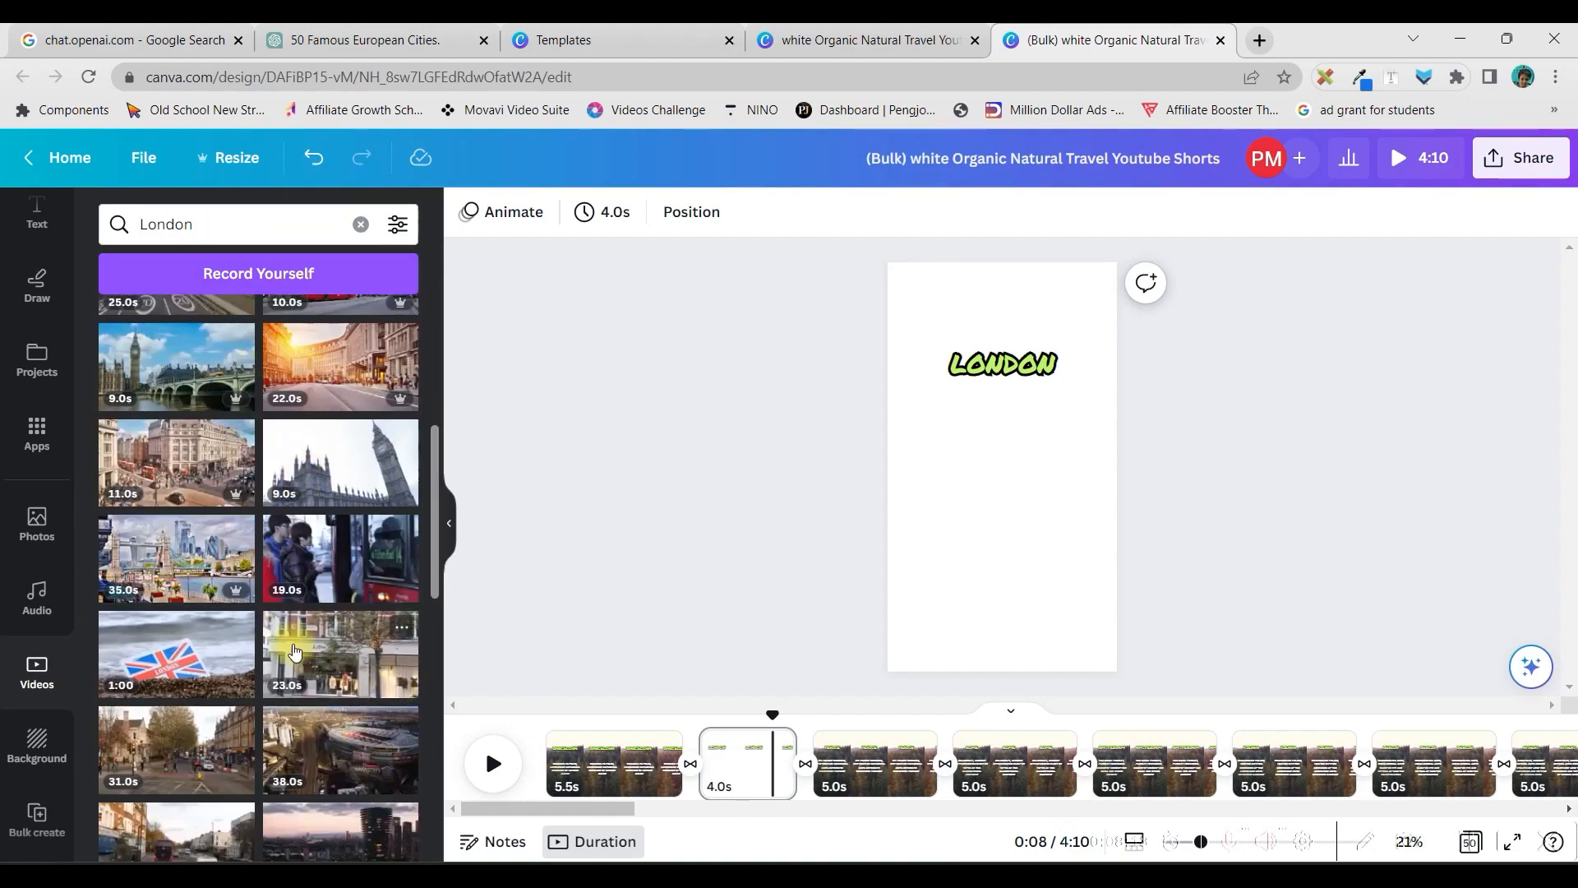
{"action": "scroll", "coordinate": [258, 730], "scroll_direction": "down", "scroll_amount": 2}
{"action": "scroll", "coordinate": [261, 658], "scroll_direction": "up", "scroll_amount": 8}
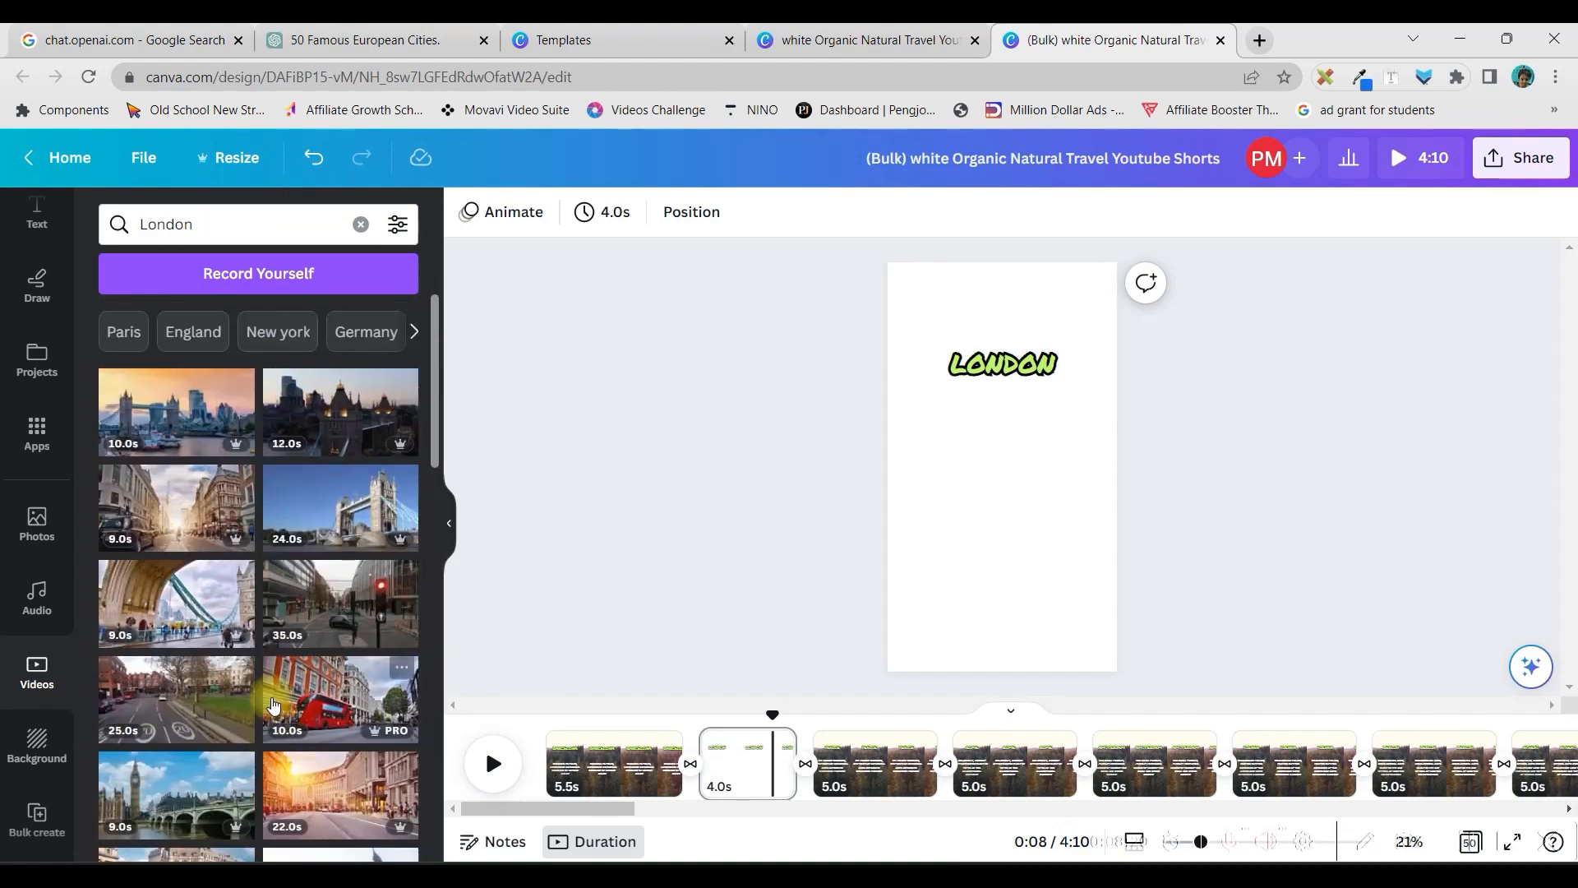
{"action": "scroll", "coordinate": [263, 586], "scroll_direction": "down", "scroll_amount": 6}
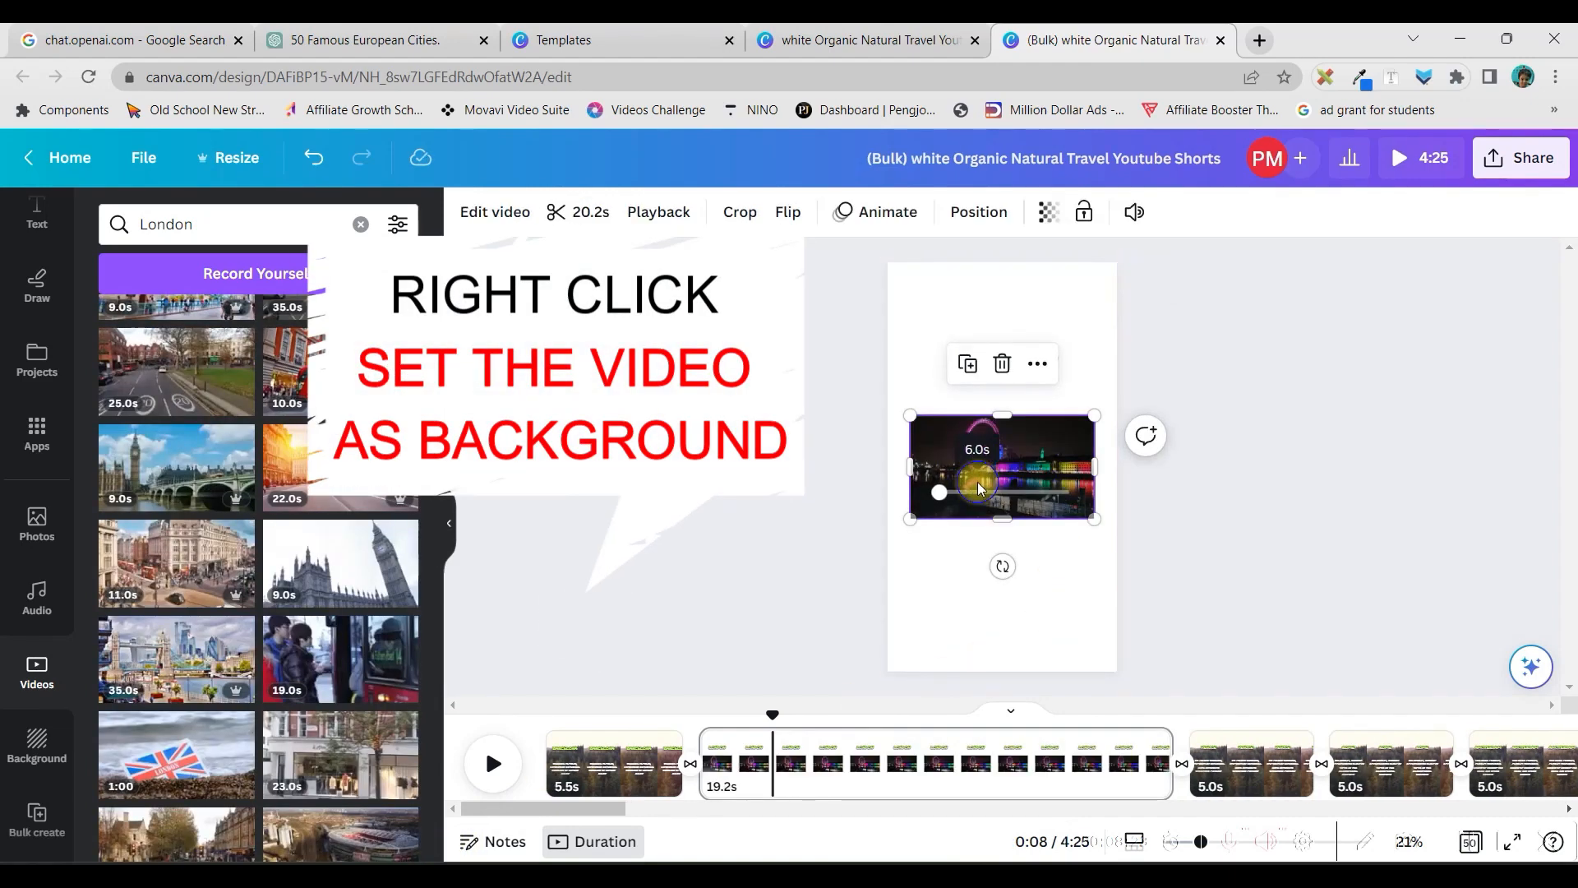
{"action": "right_click", "coordinate": [978, 482]}
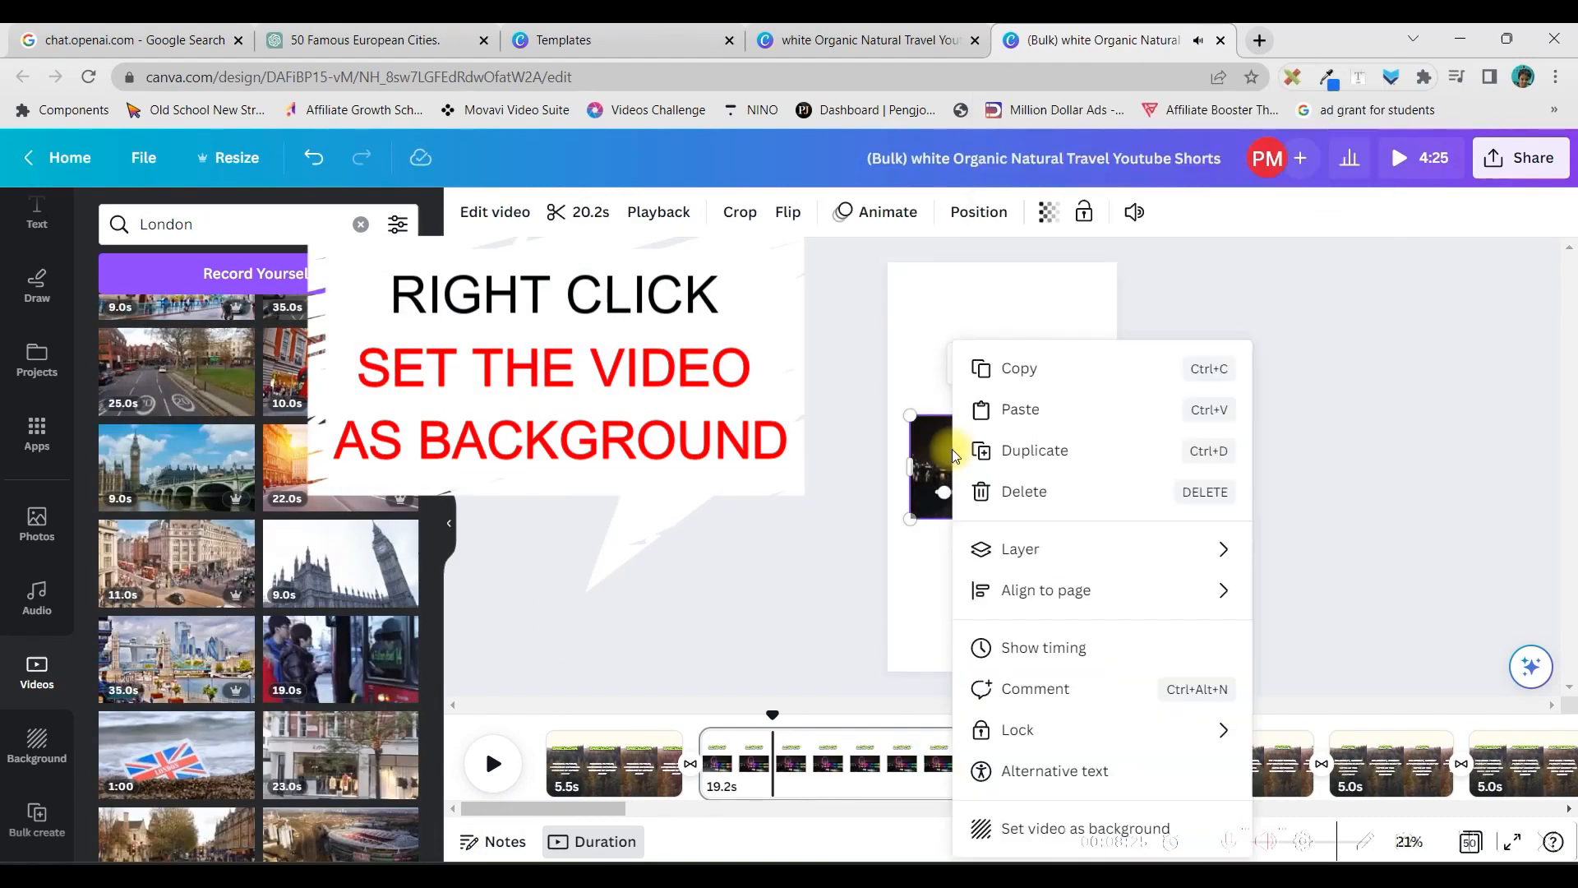
{"action": "left_click", "coordinate": [1114, 824]}
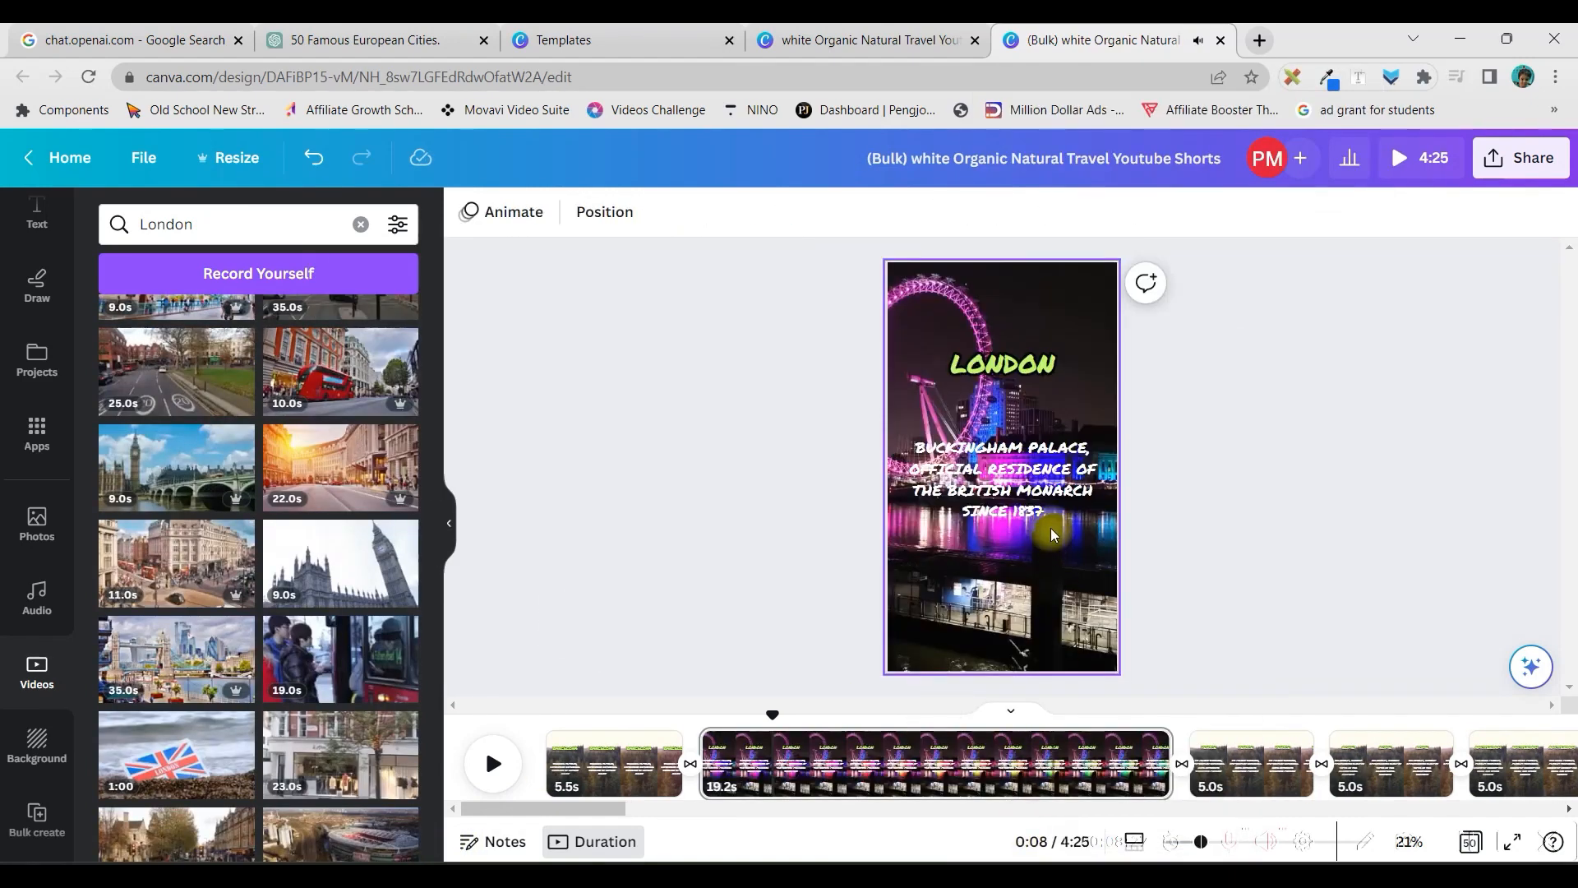
Move the LONDON heading and the Buckingham Palace text slightly lower on the page
{"action": "left_click_drag", "start_coordinate": [1011, 479], "coordinate": [1013, 538]}
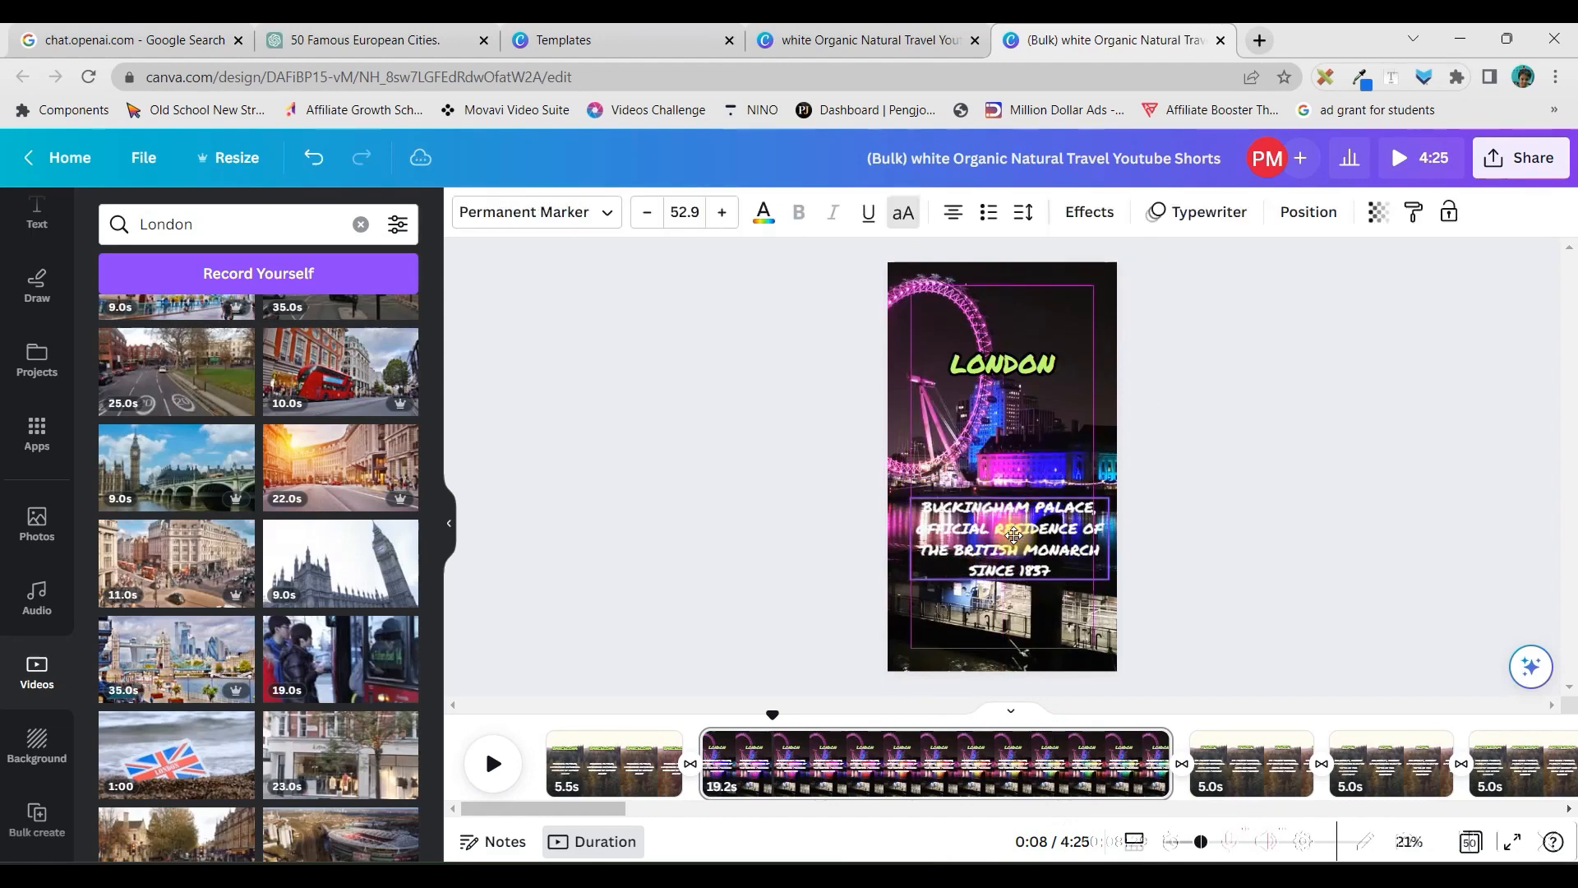
{"action": "left_click_drag", "start_coordinate": [1047, 370], "coordinate": [1053, 387]}
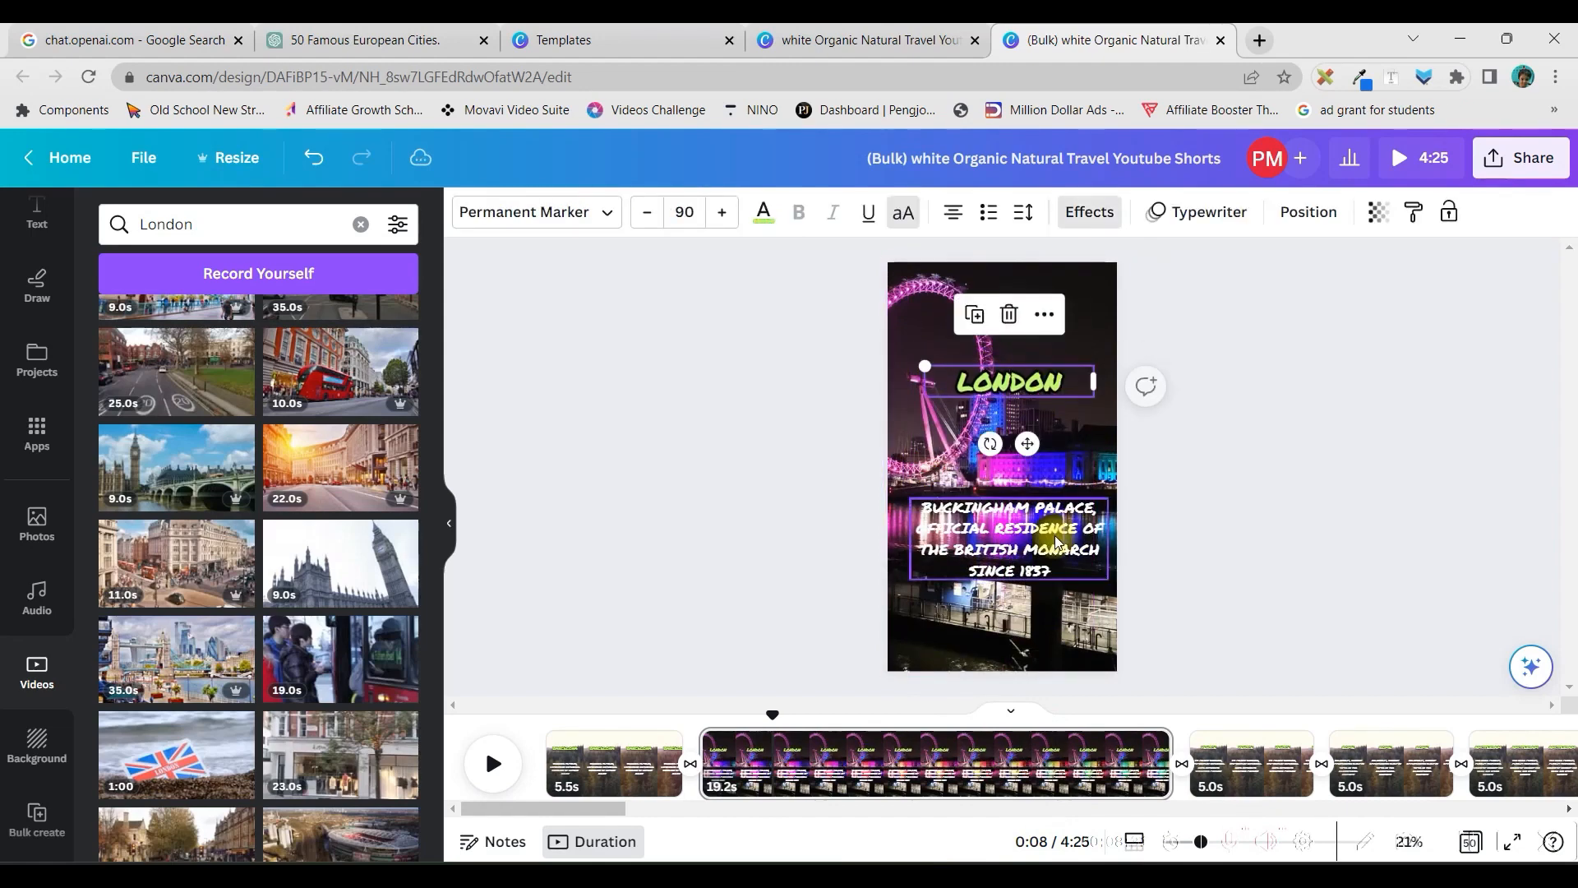
{"action": "left_click_drag", "start_coordinate": [1052, 537], "coordinate": [1046, 506]}
Apply the Background text effect to the Buckingham Palace text and place it further below the LONDON heading
{"action": "left_click", "coordinate": [1090, 212]}
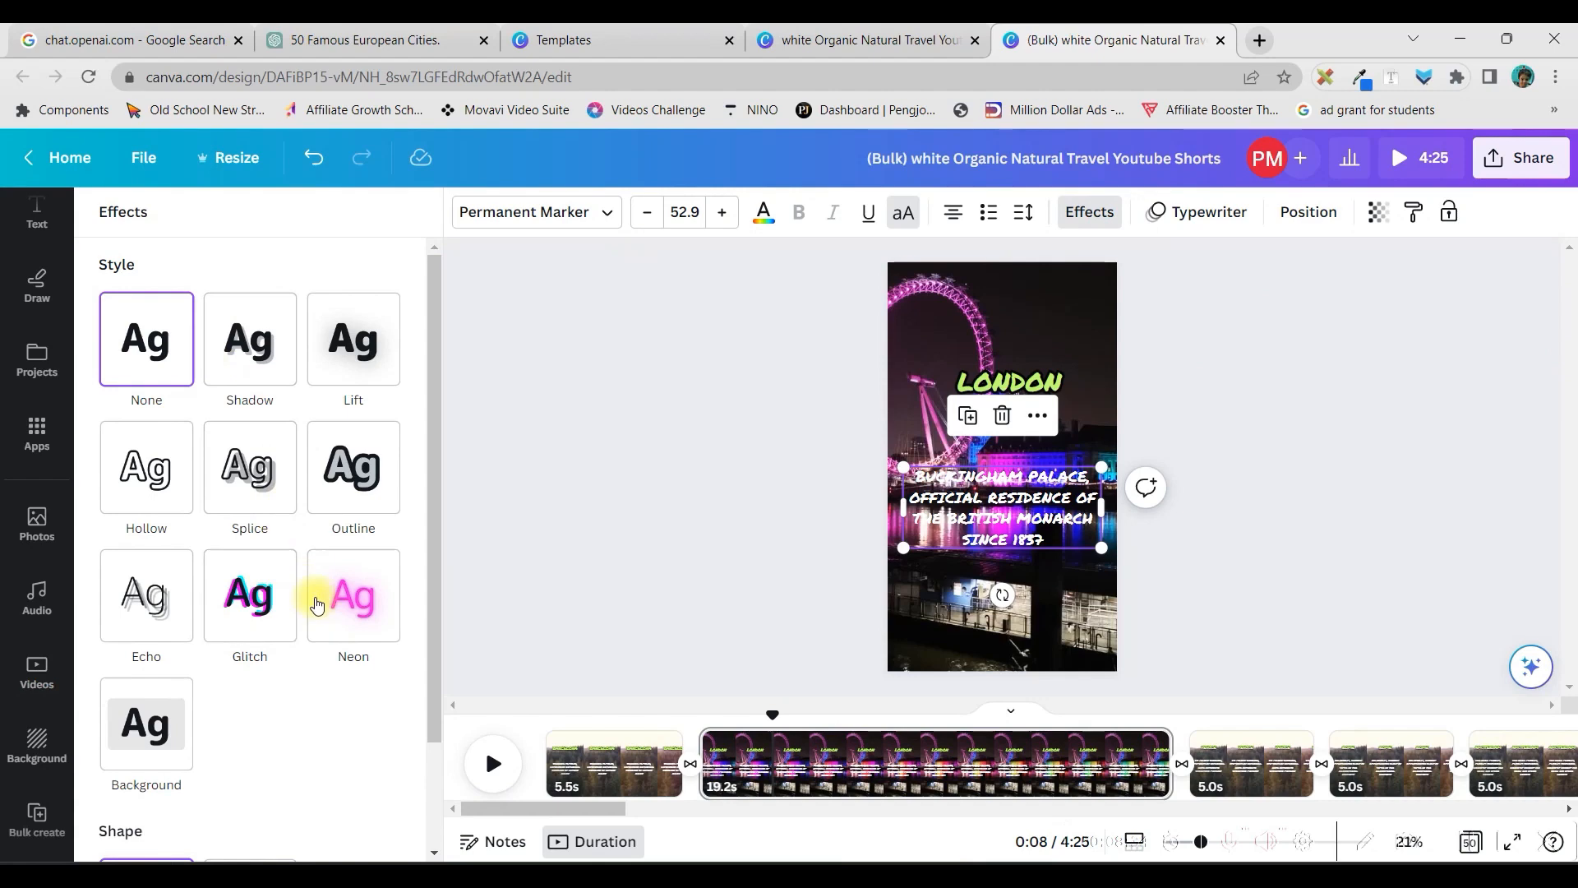
{"action": "left_click", "coordinate": [1096, 212]}
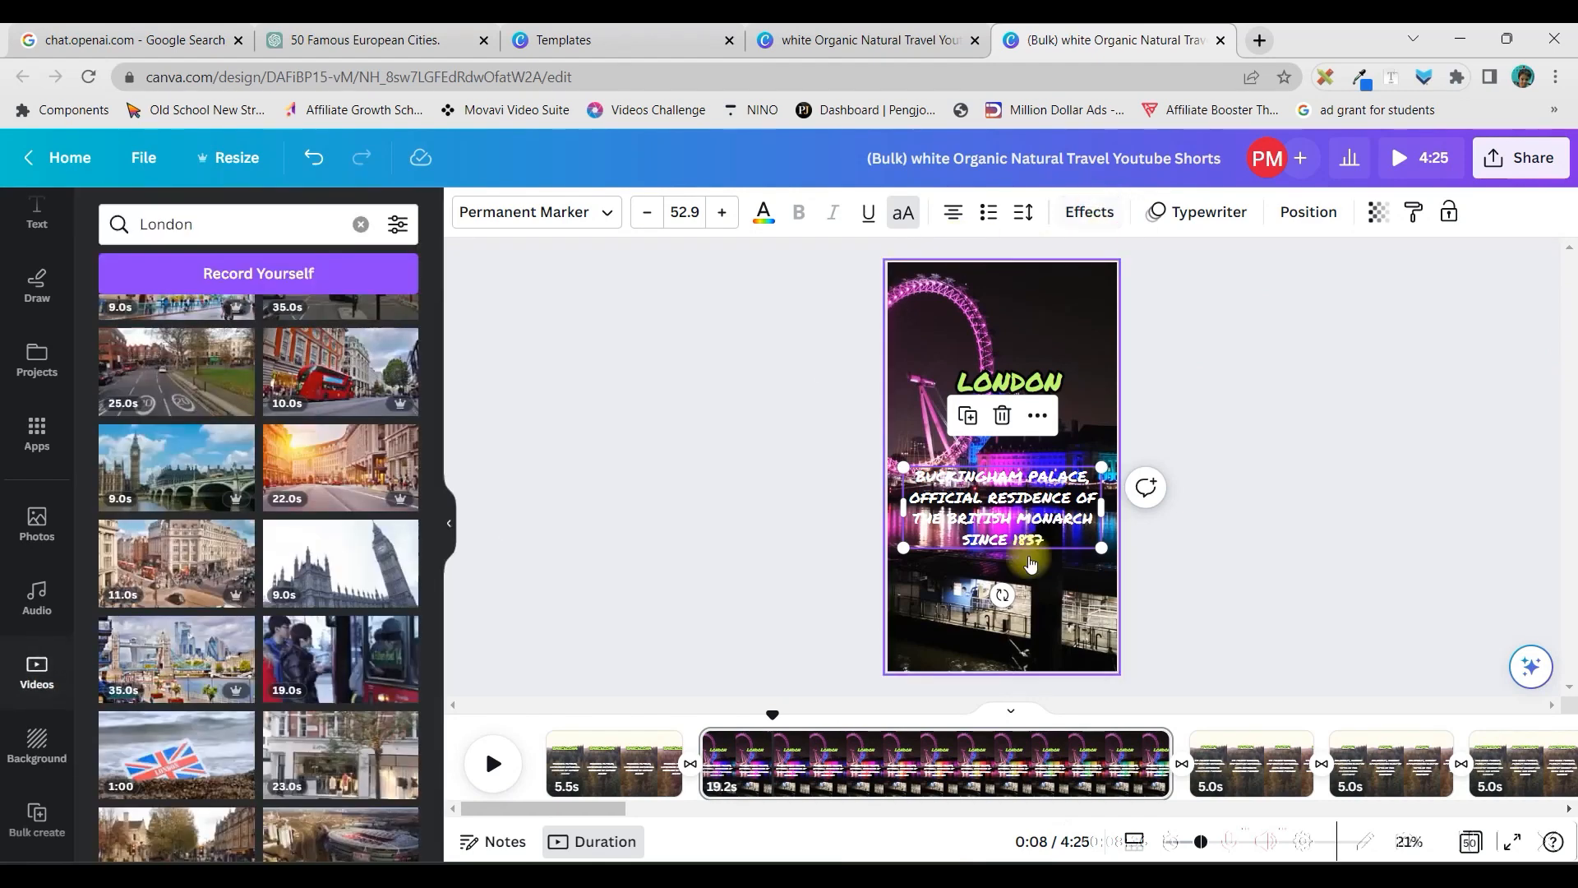
{"action": "left_click", "coordinate": [1091, 213]}
{"action": "left_click", "coordinate": [142, 725]}
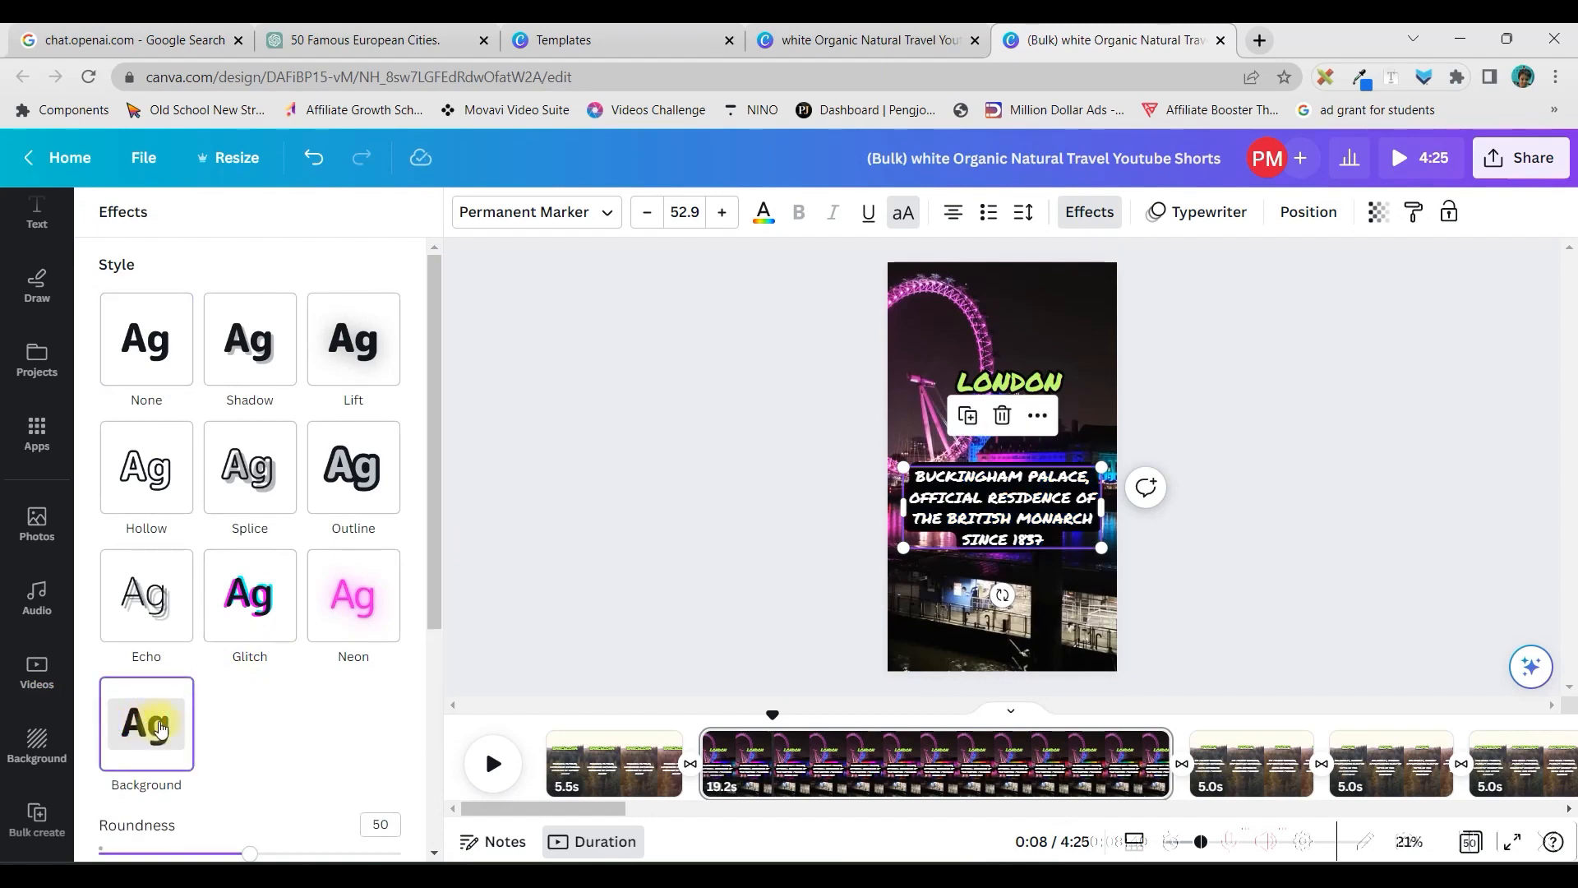
{"action": "left_click_drag", "start_coordinate": [1028, 509], "coordinate": [1027, 610]}
{"action": "left_click_drag", "start_coordinate": [1026, 382], "coordinate": [1023, 421]}
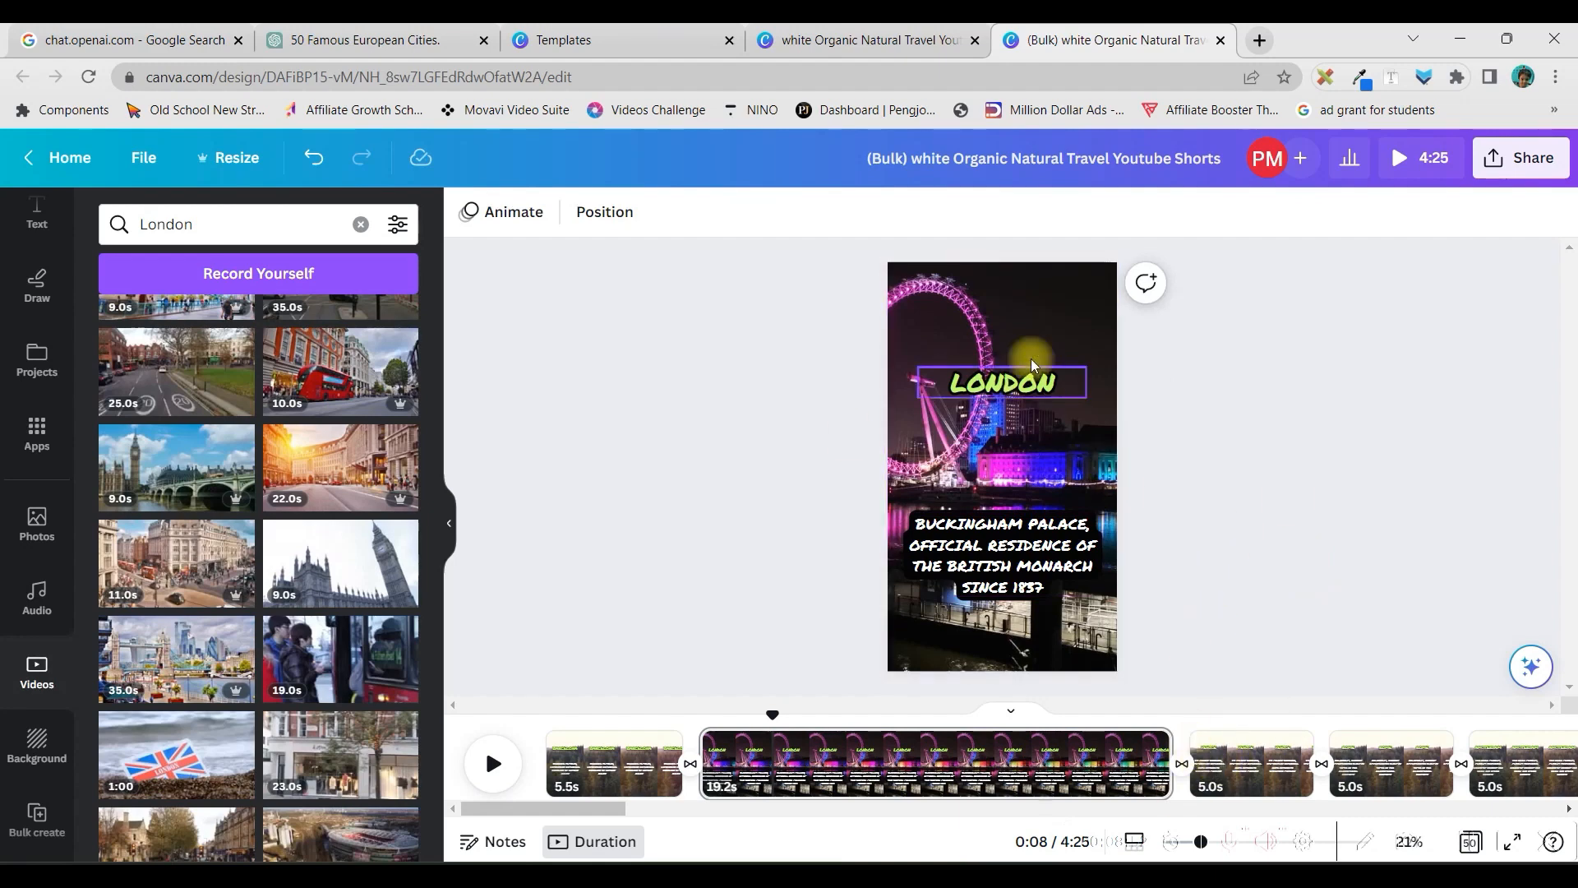
Trim the end of the London page's background video so that the page lasts 13.3 seconds
{"action": "left_click", "coordinate": [1033, 766]}
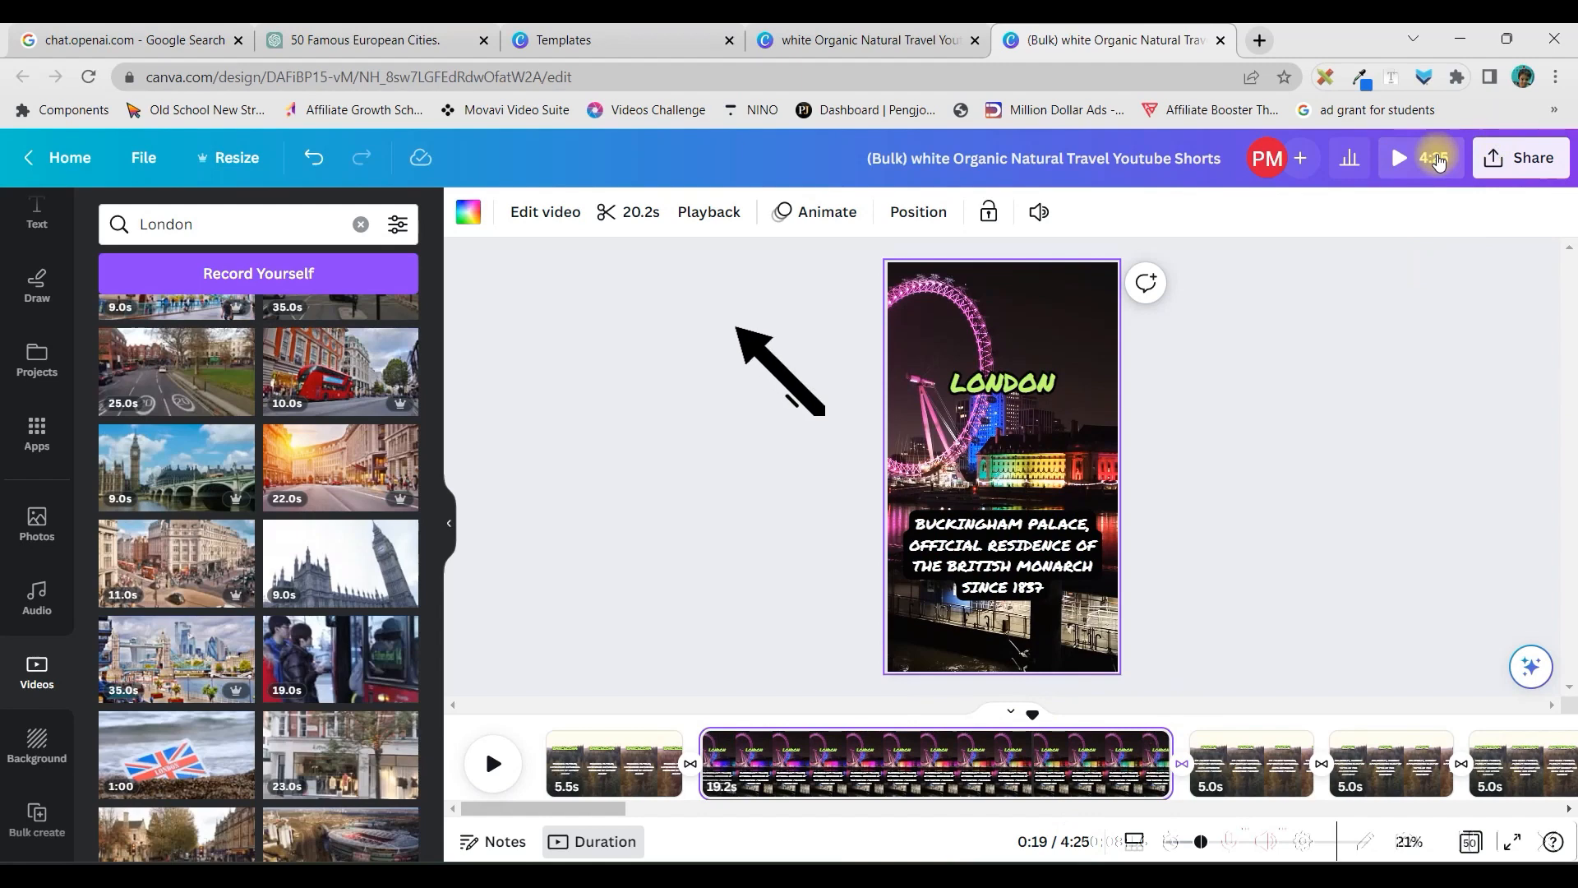
{"action": "left_click", "coordinate": [662, 215]}
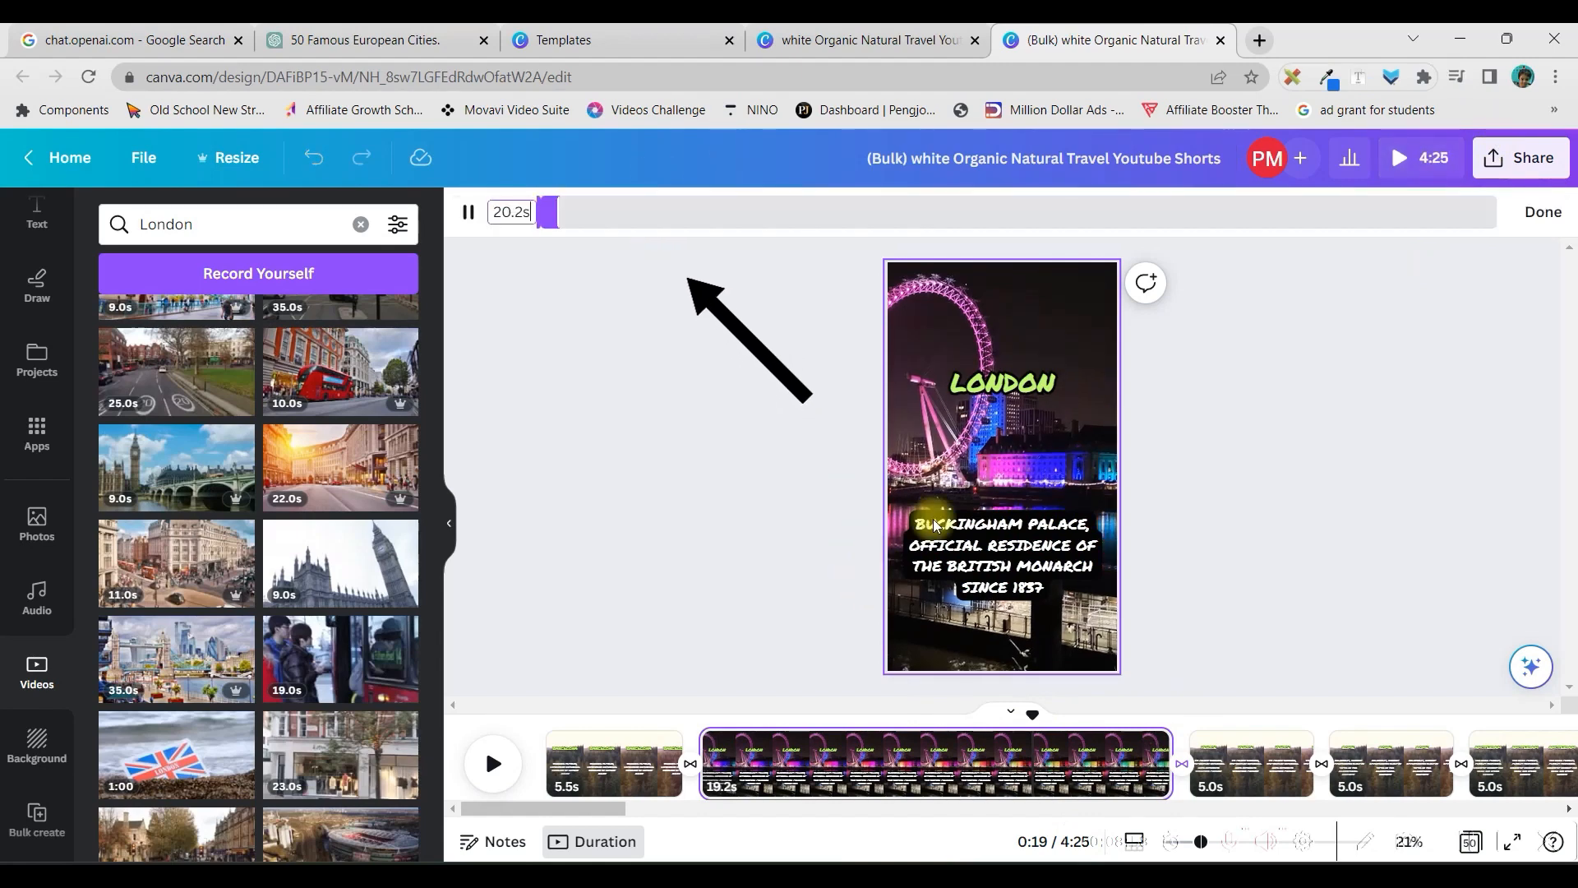
{"action": "left_click_drag", "start_coordinate": [1506, 224], "coordinate": [1126, 216]}
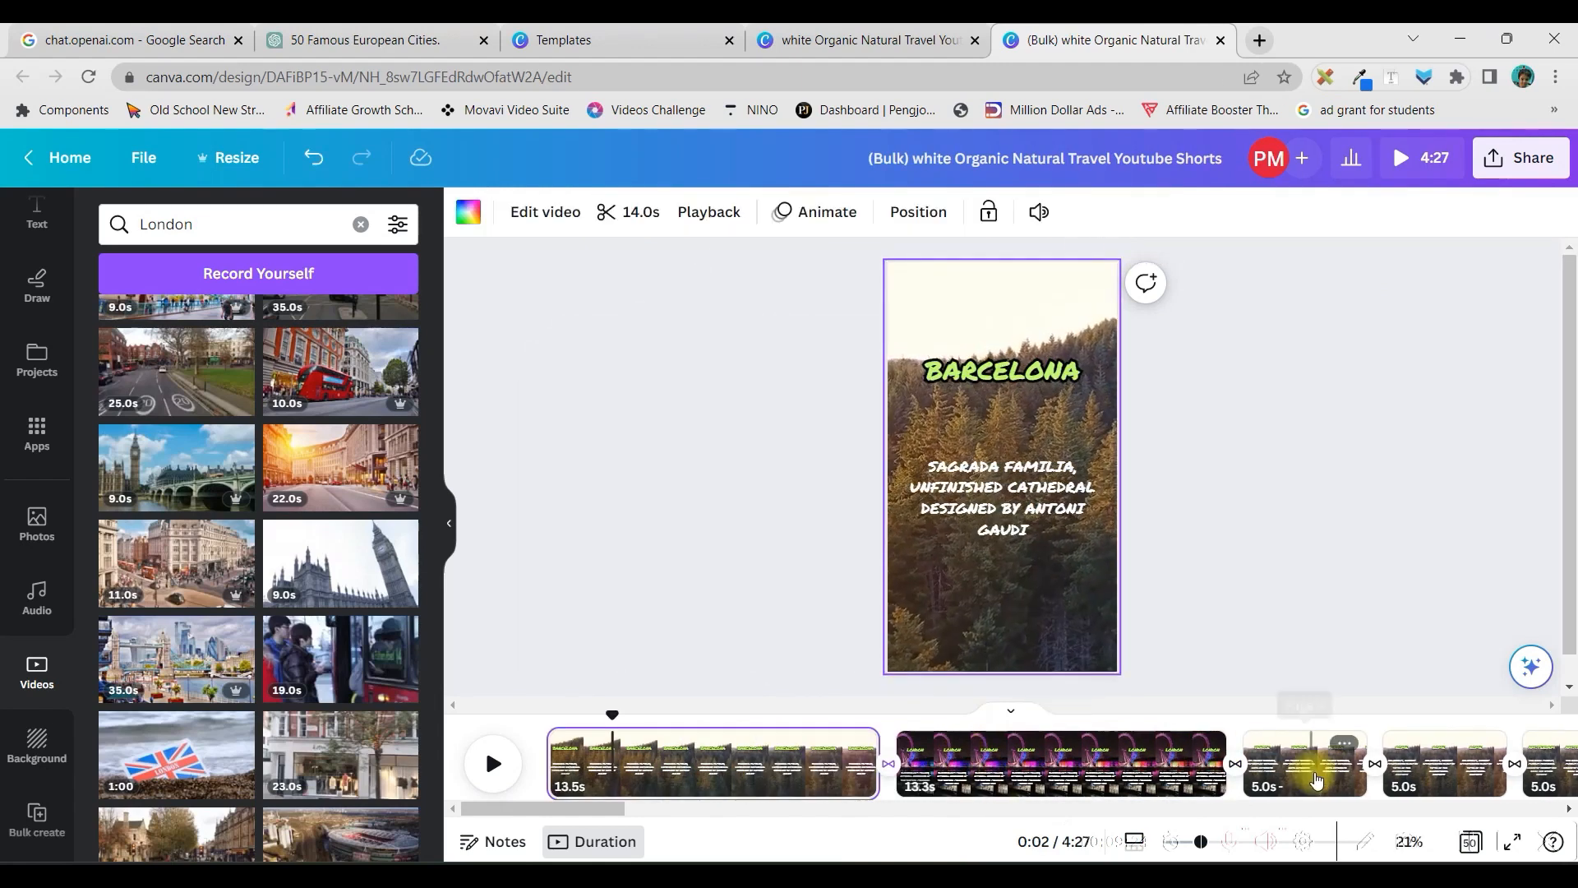
Select the Venice page and search the video library for venice
{"action": "left_click", "coordinate": [1316, 767]}
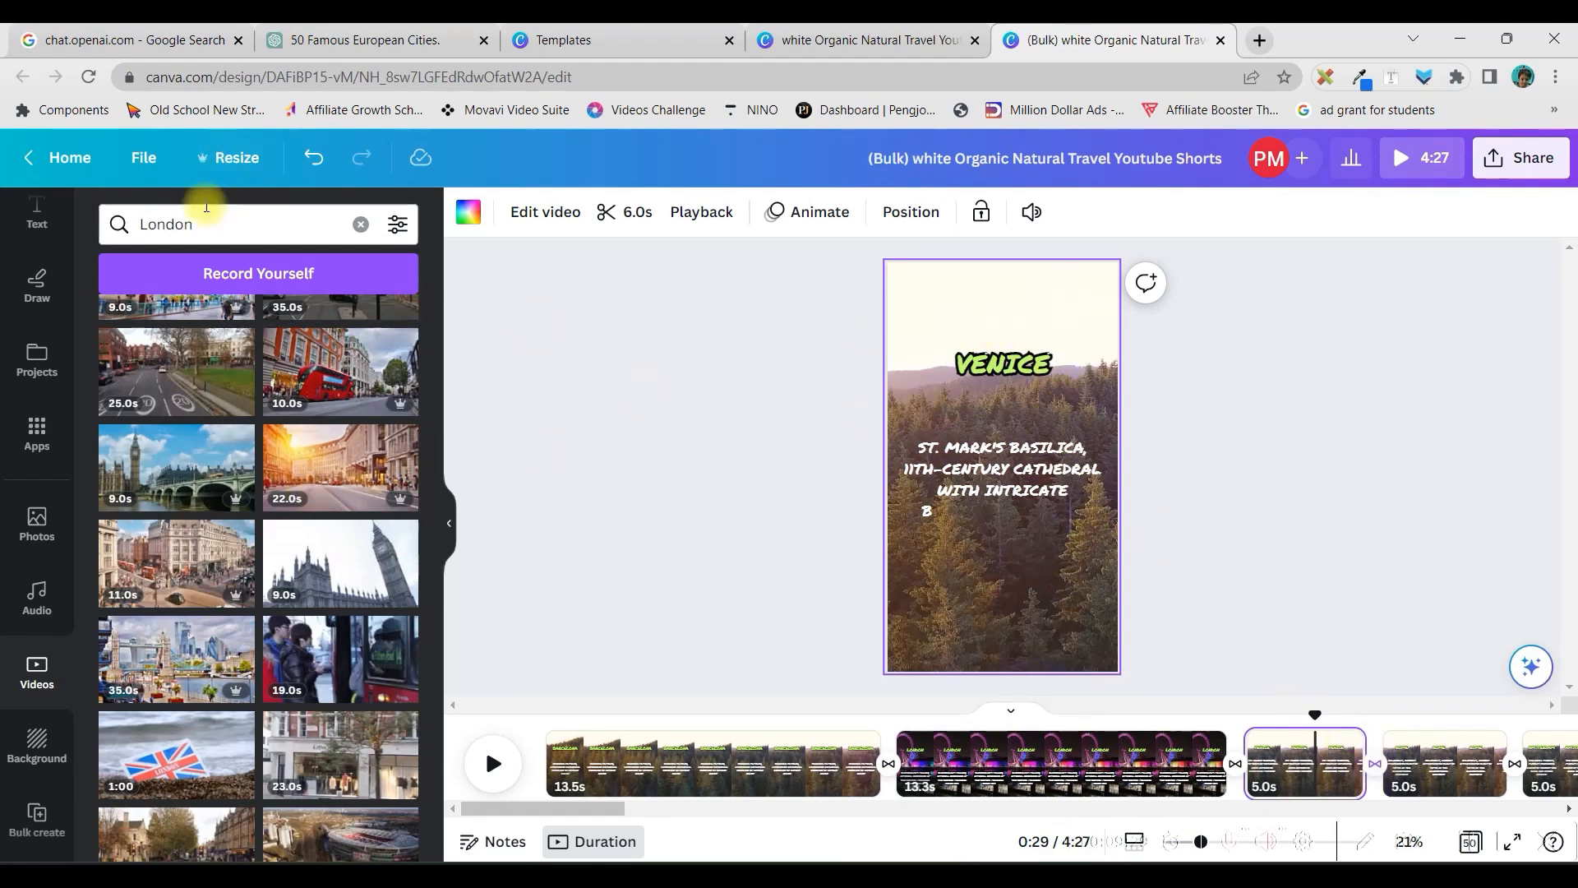
{"action": "left_click_drag", "start_coordinate": [205, 226], "coordinate": [94, 246]}
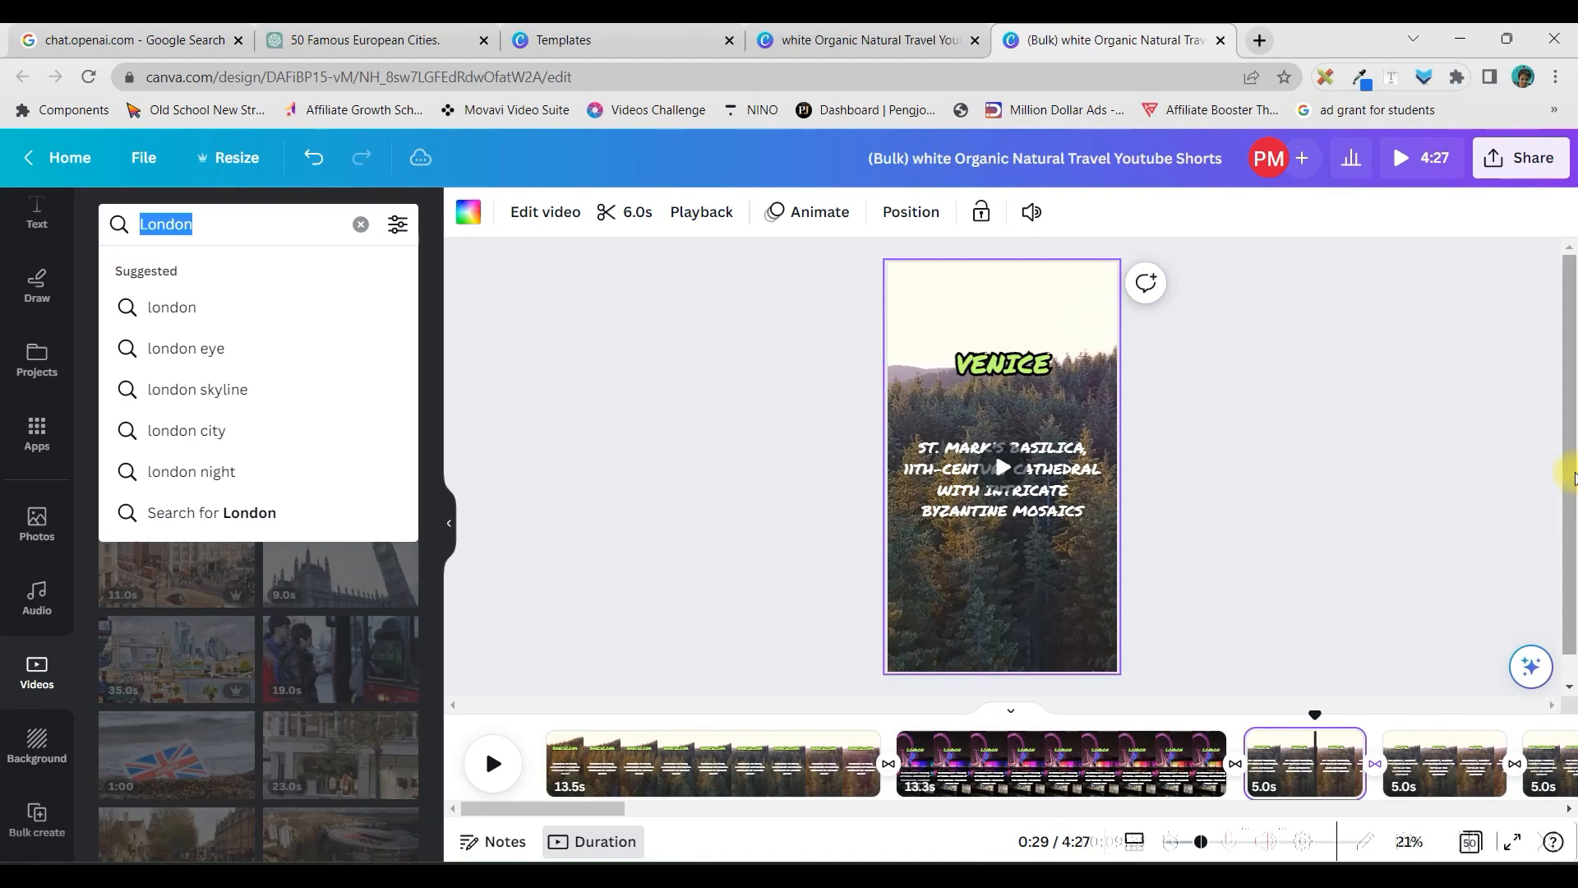
{"action": "type", "text": "venice"}
{"action": "key", "text": "Return"}
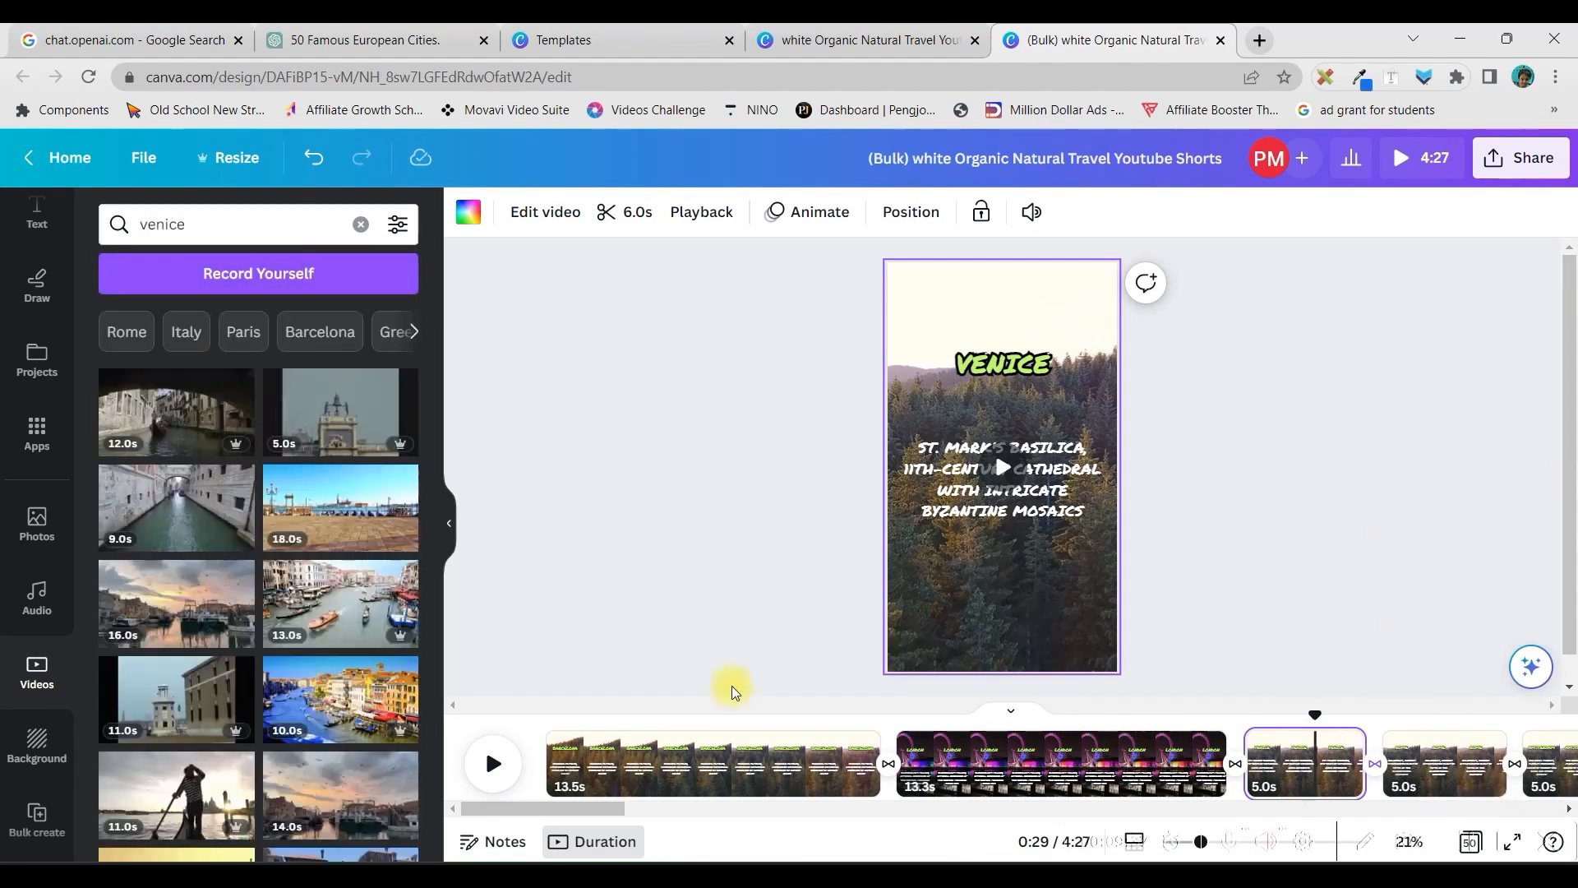
Add the 10-second video of colourful canal-side buildings to the Venice page and replace the forest background with it
{"action": "scroll", "coordinate": [263, 546], "scroll_direction": "down", "scroll_amount": 10}
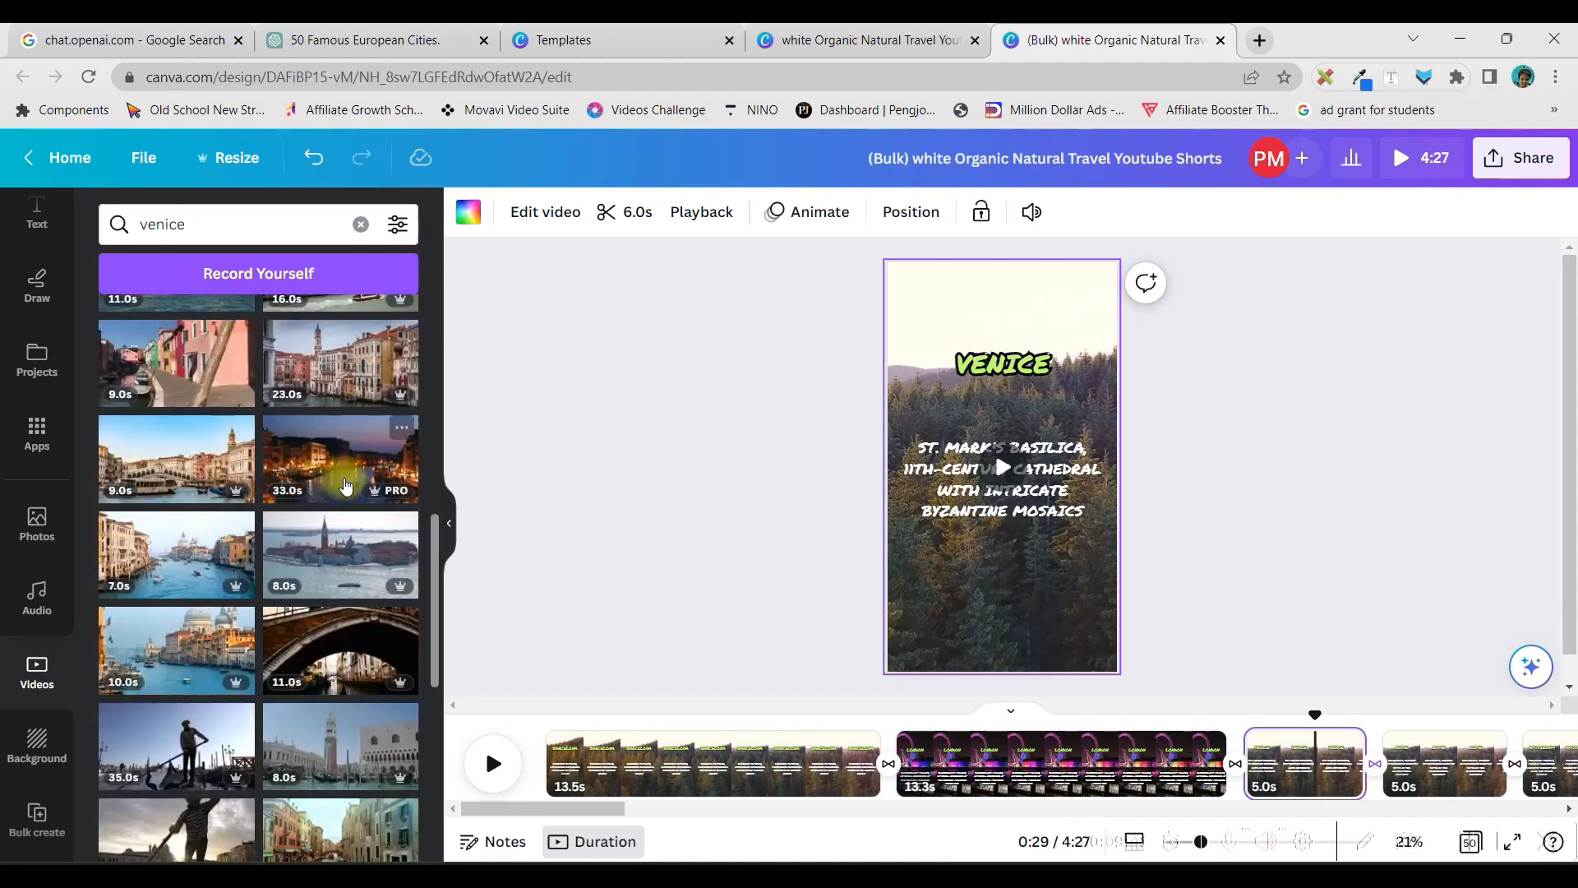
{"action": "scroll", "coordinate": [378, 433], "scroll_direction": "up", "scroll_amount": 5}
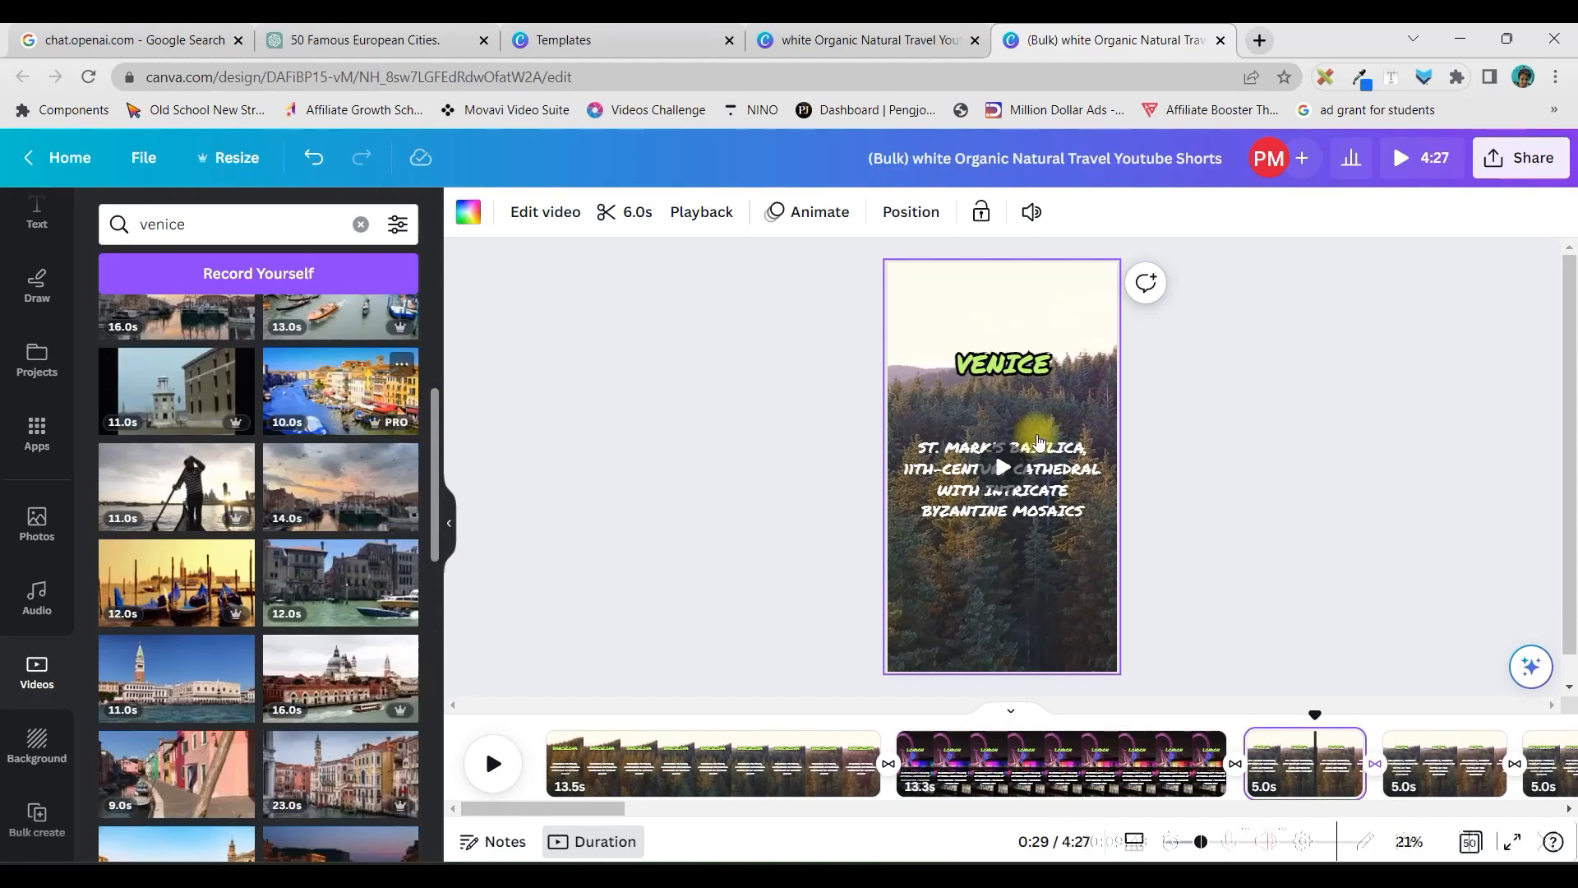
{"action": "right_click", "coordinate": [967, 441]}
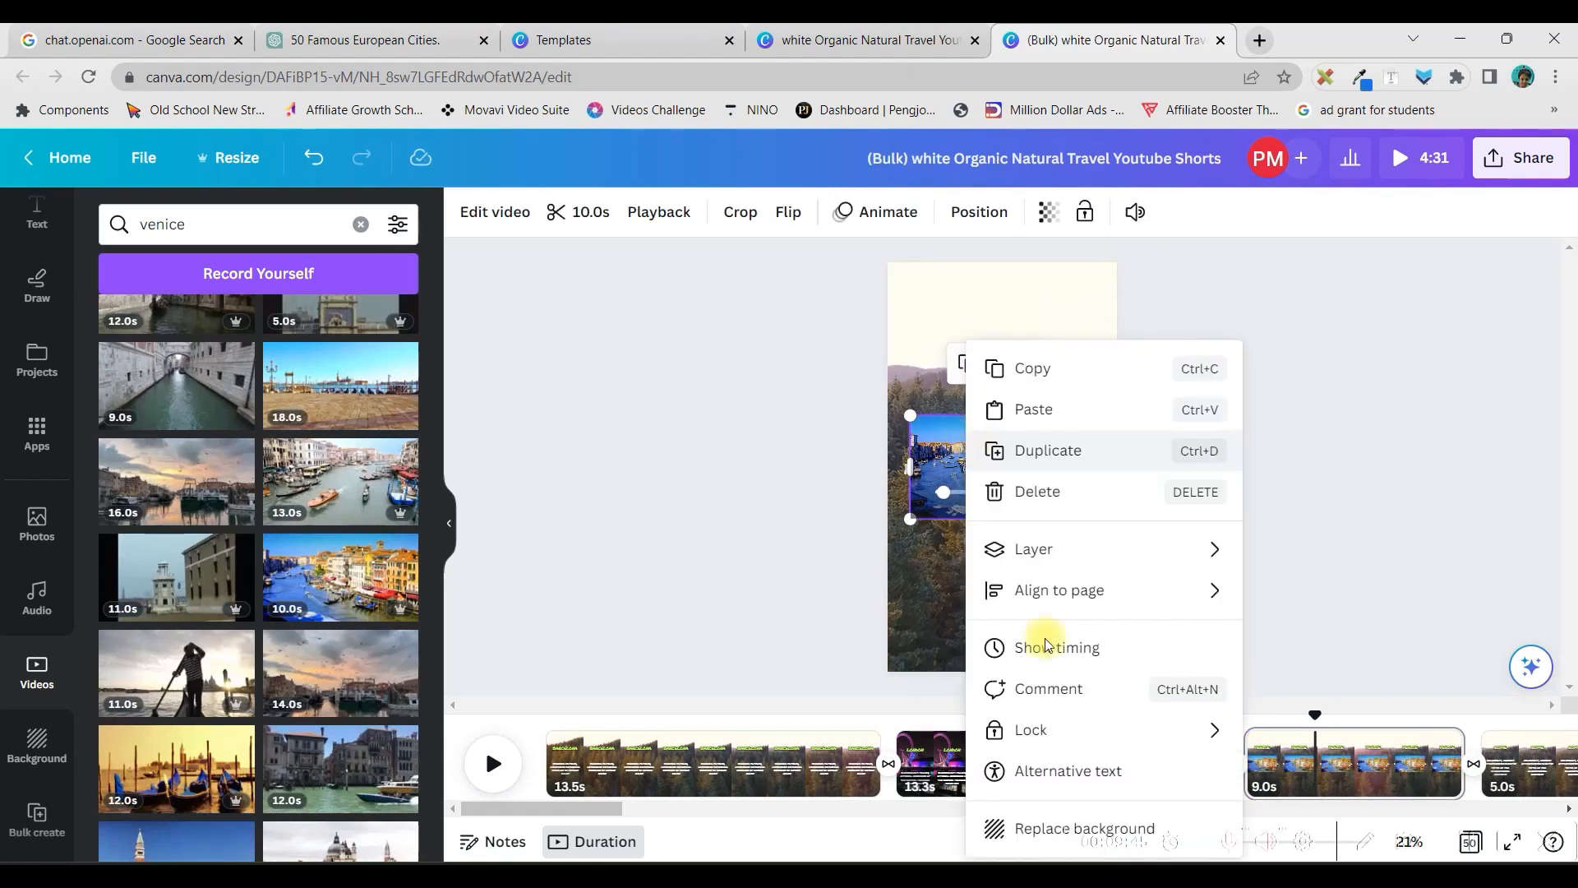
{"action": "left_click", "coordinate": [1042, 828]}
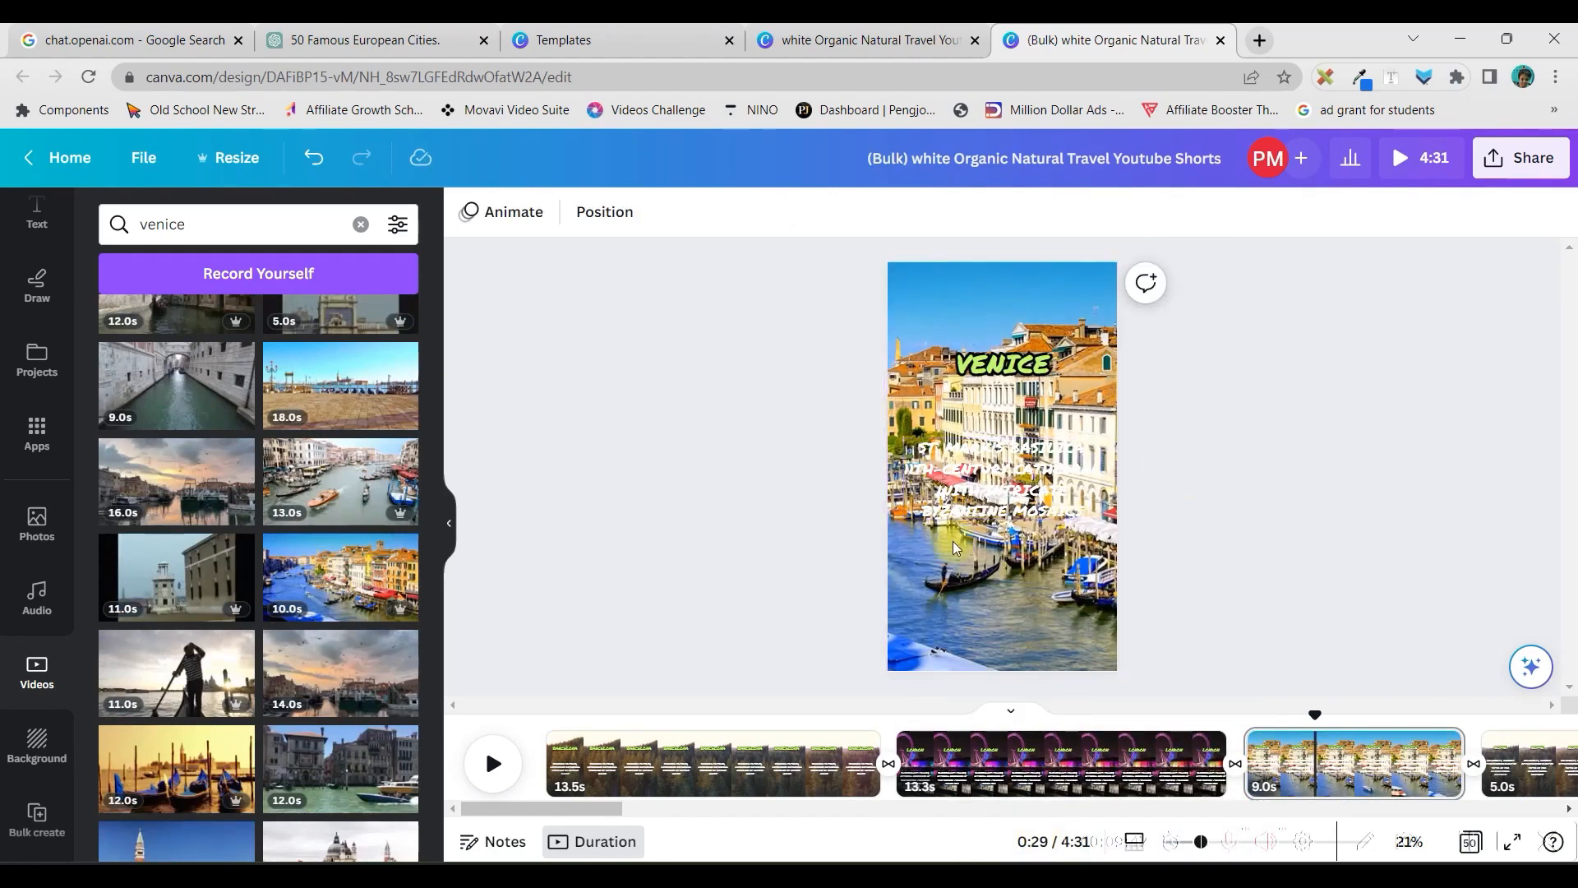
Lower the St. Mark's Basilica text slightly and apply the Background text effect to it
{"action": "left_click_drag", "start_coordinate": [980, 491], "coordinate": [976, 504]}
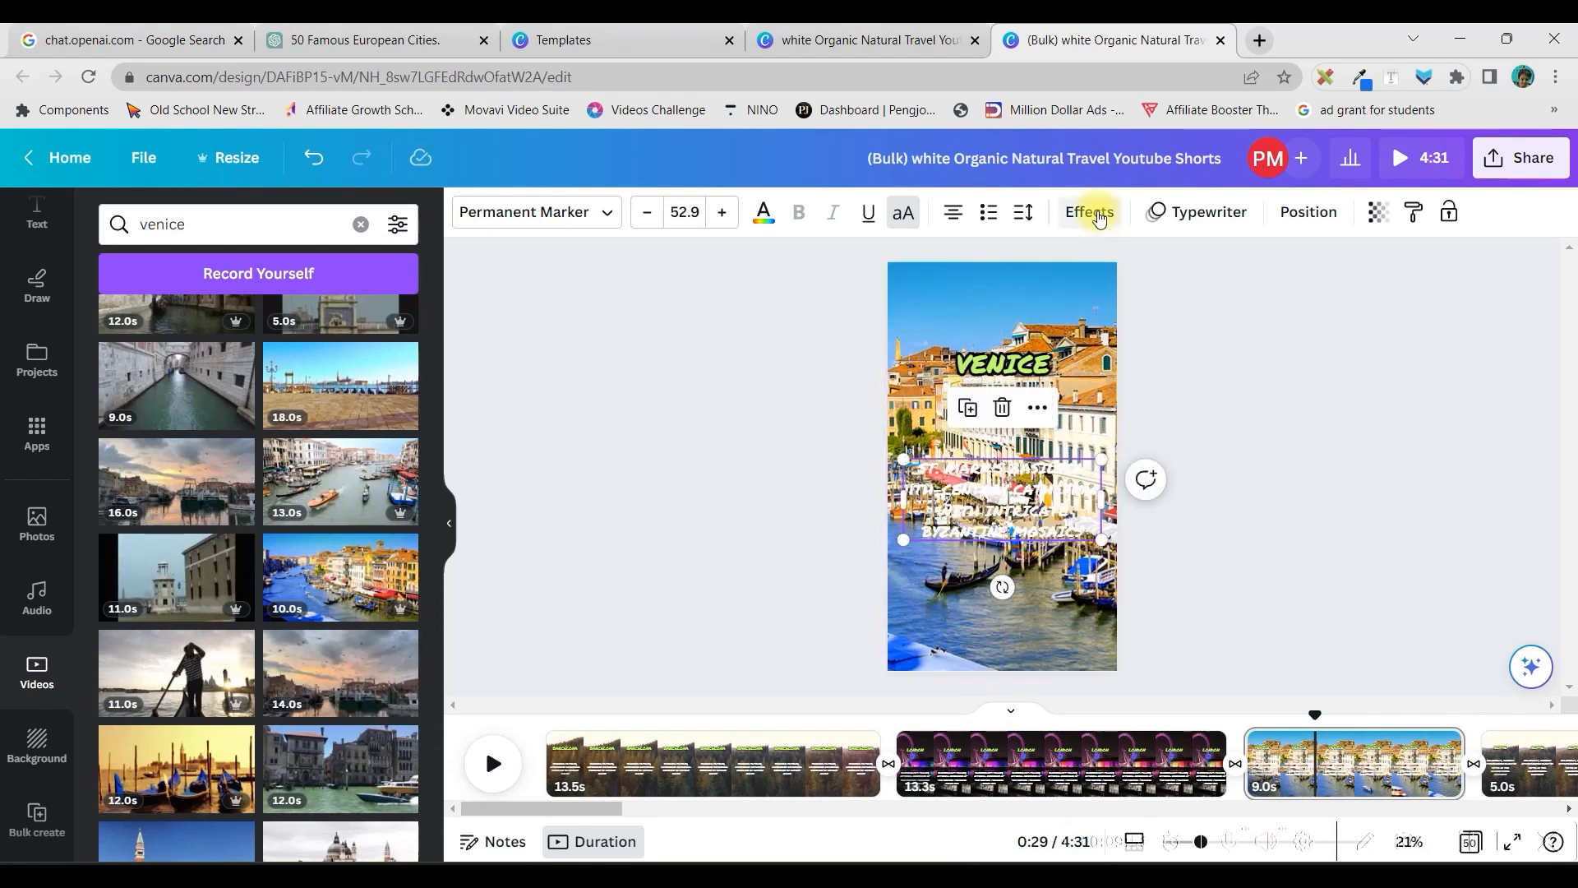
{"action": "left_click", "coordinate": [1089, 213]}
{"action": "left_click", "coordinate": [151, 727]}
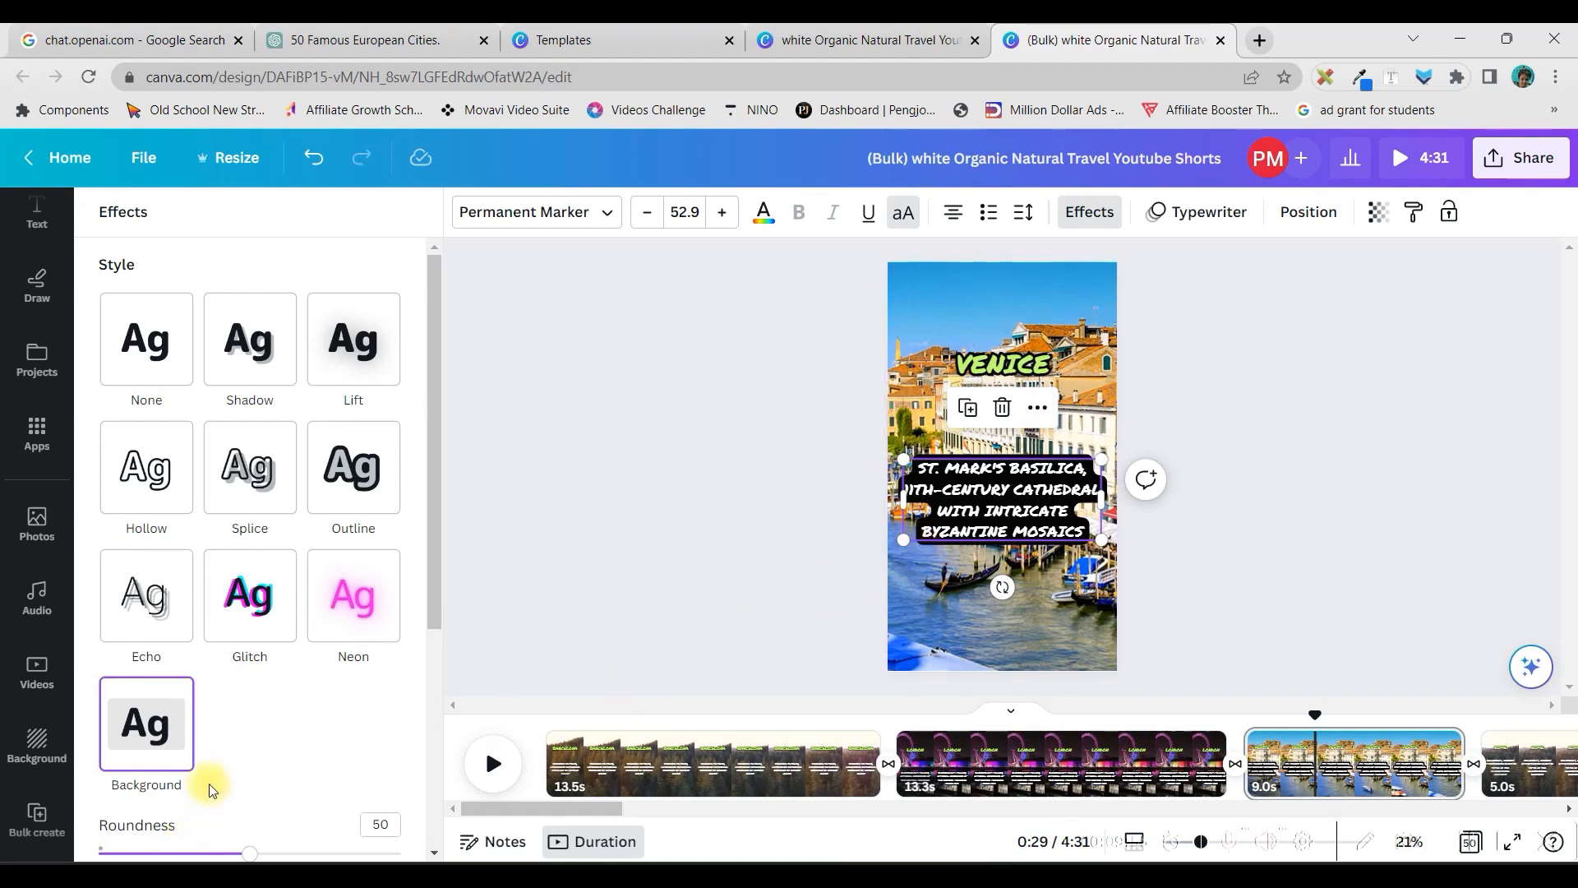
{"action": "left_click", "coordinate": [1211, 623]}
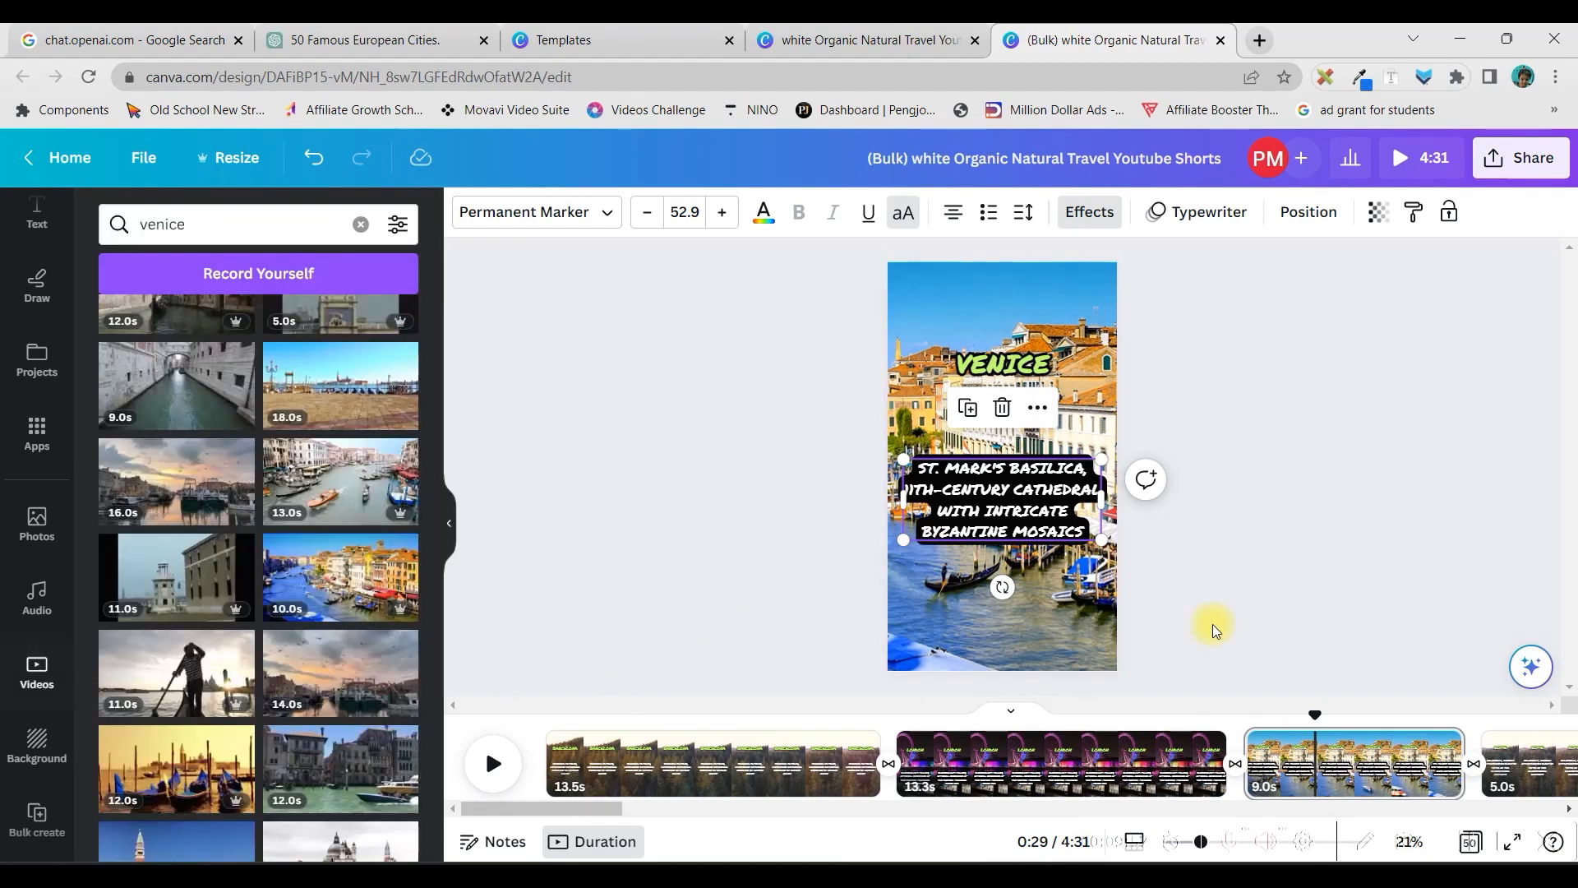
Reposition the St. Mark's Basilica text lower on the page and move the VENICE heading down just above it
{"action": "left_click", "coordinate": [1066, 527]}
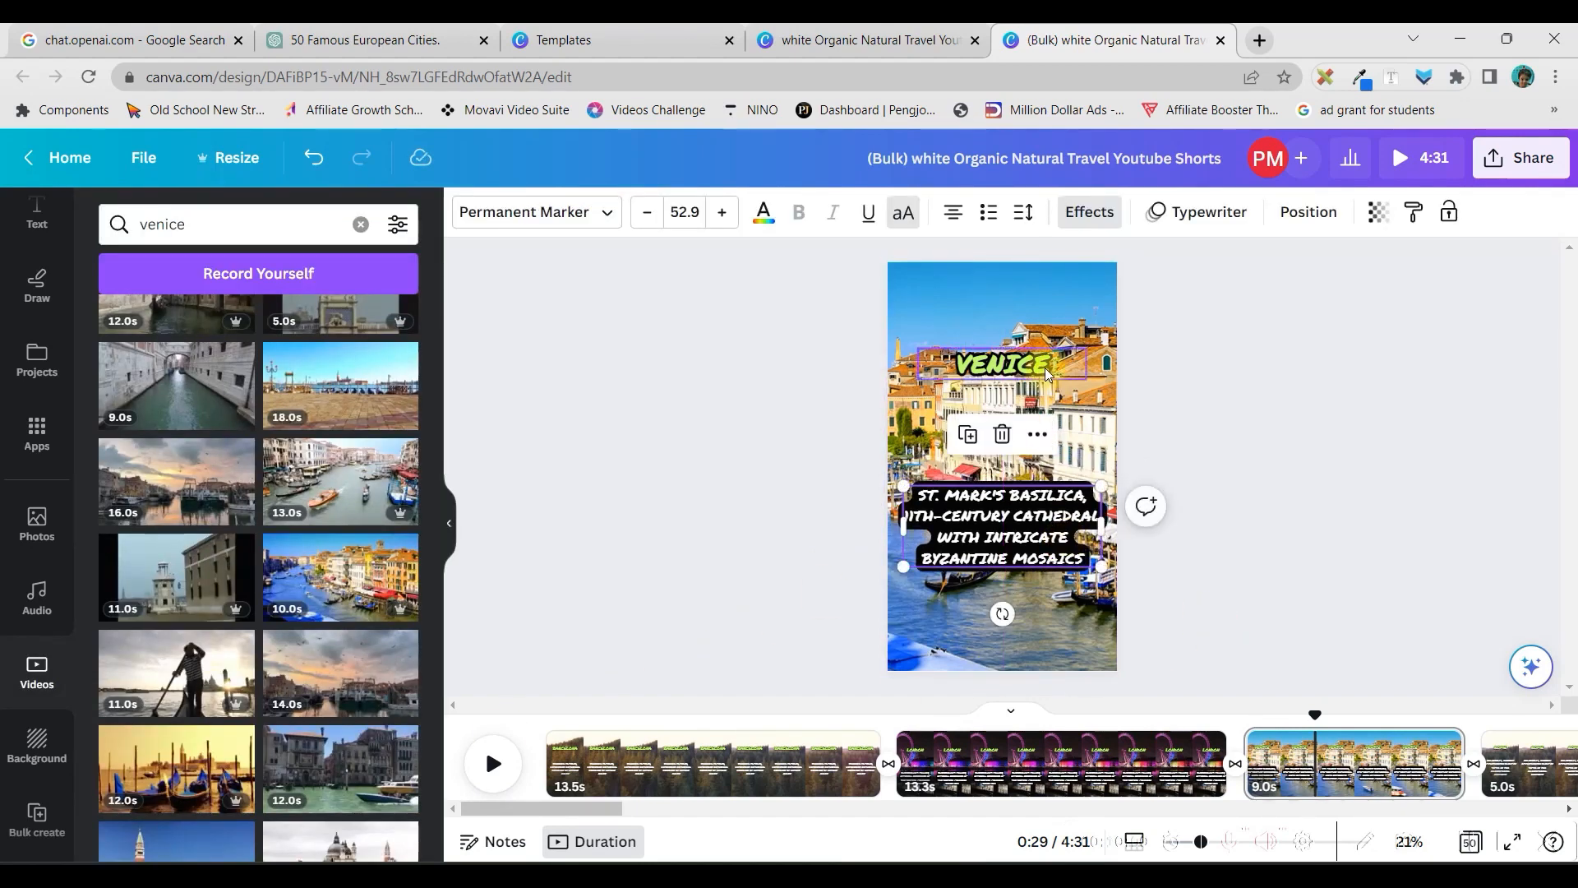
{"action": "left_click_drag", "start_coordinate": [1066, 527], "coordinate": [1065, 554]}
{"action": "left_click_drag", "start_coordinate": [1044, 366], "coordinate": [1043, 428]}
{"action": "left_click", "coordinate": [1043, 825]}
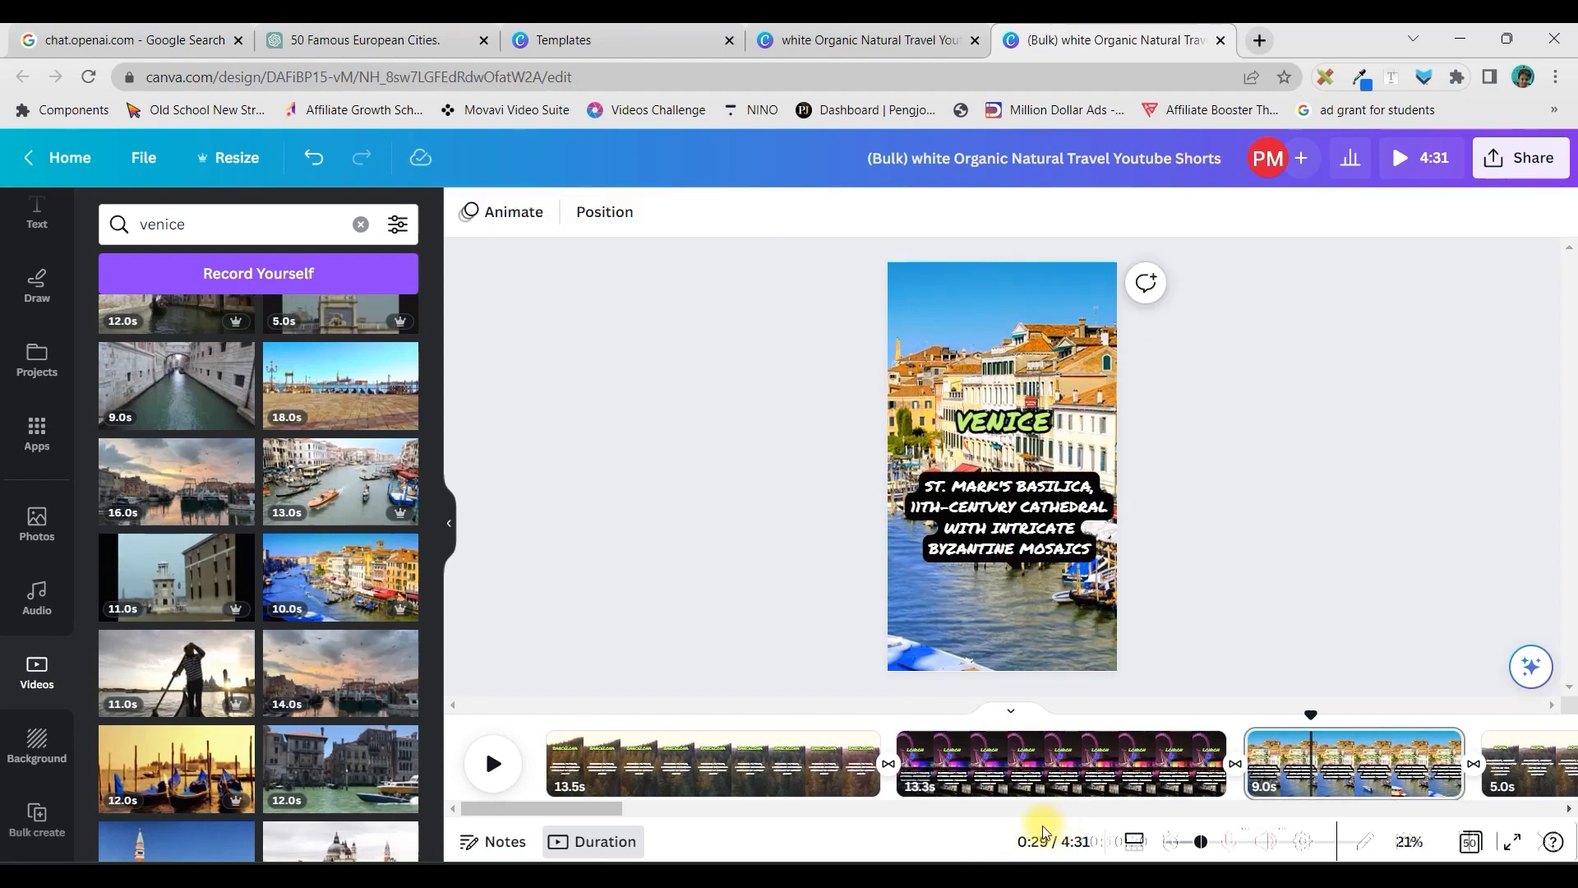
Select the Rome page and search the photo library for Rome
{"action": "mouse_move", "coordinate": [678, 821]}
{"action": "left_mouse_down"}
{"action": "mouse_move", "coordinate": [1085, 859]}
{"action": "mouse_move", "coordinate": [594, 830]}
{"action": "mouse_move", "coordinate": [743, 834]}
{"action": "mouse_move", "coordinate": [700, 839]}
{"action": "left_mouse_up"}
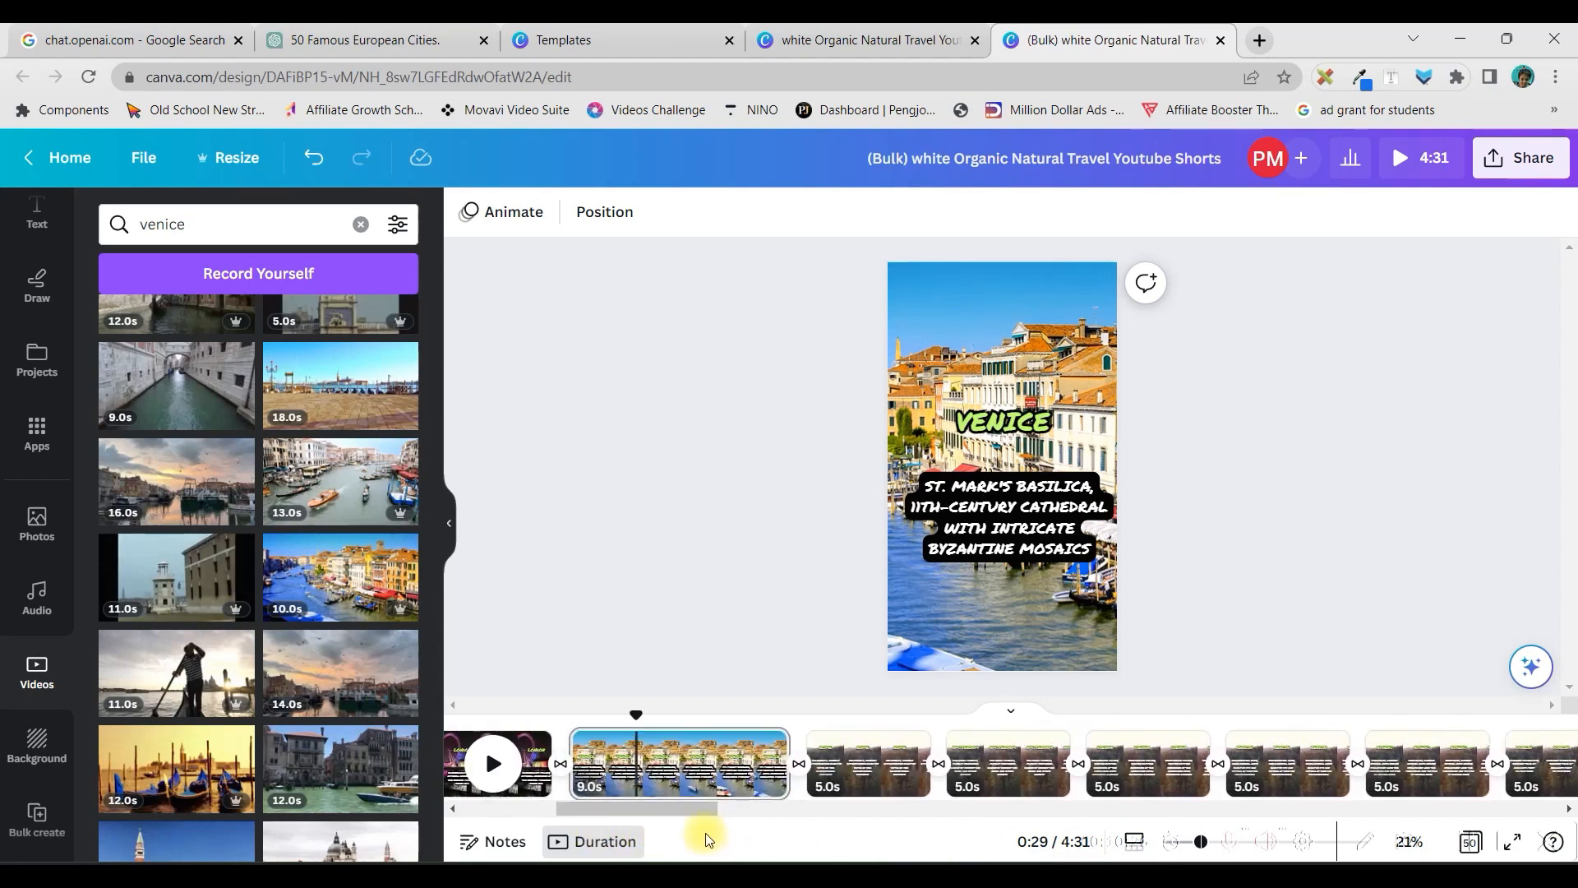
{"action": "left_click", "coordinate": [875, 744]}
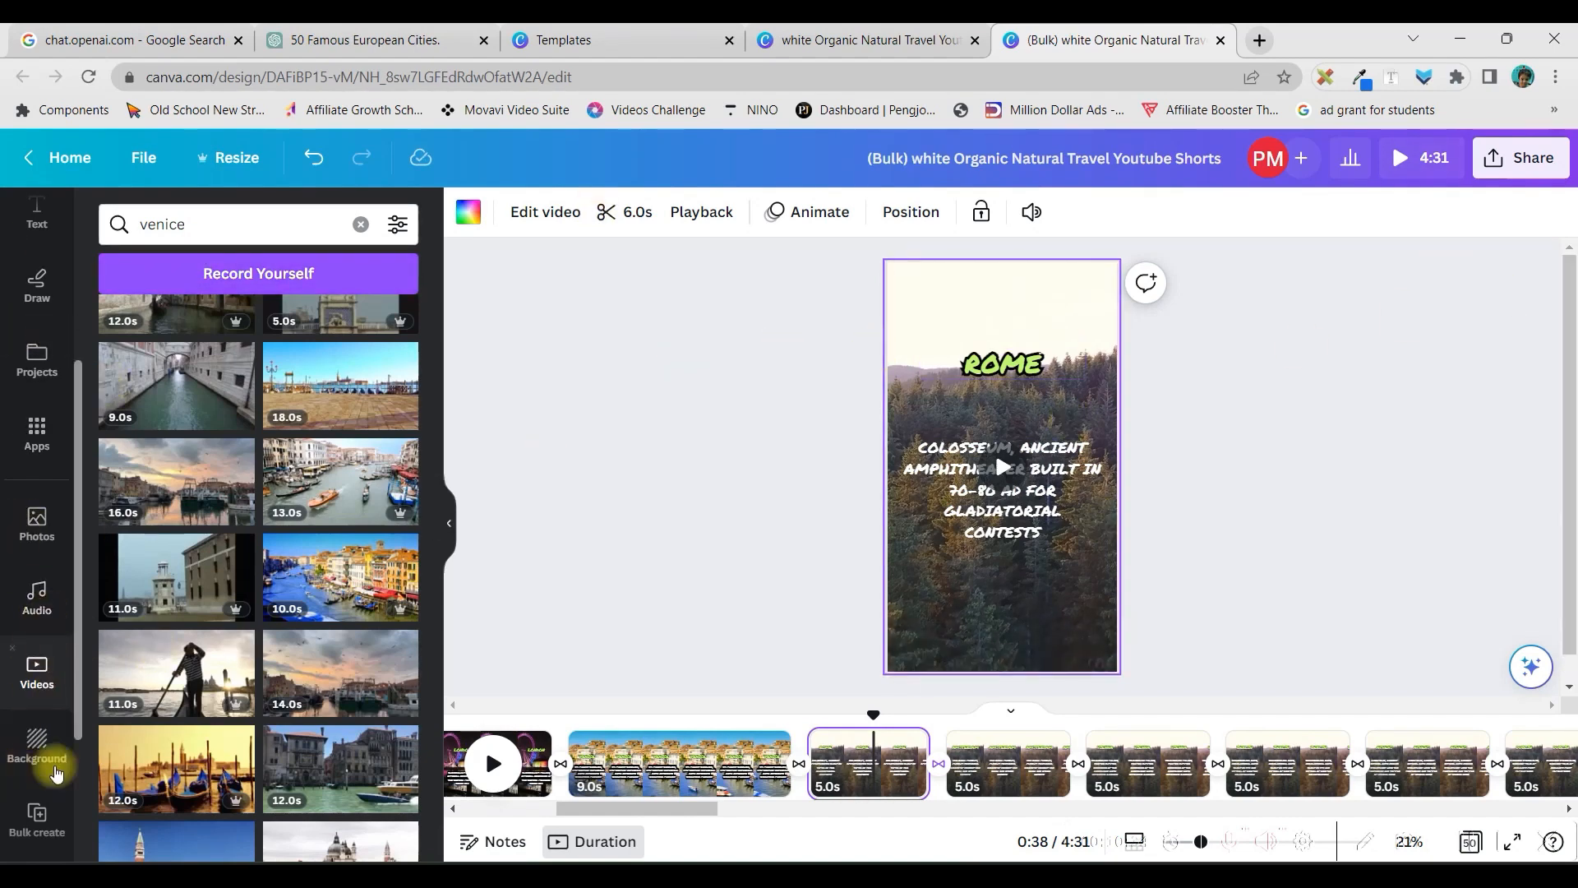
{"action": "left_click", "coordinate": [35, 515]}
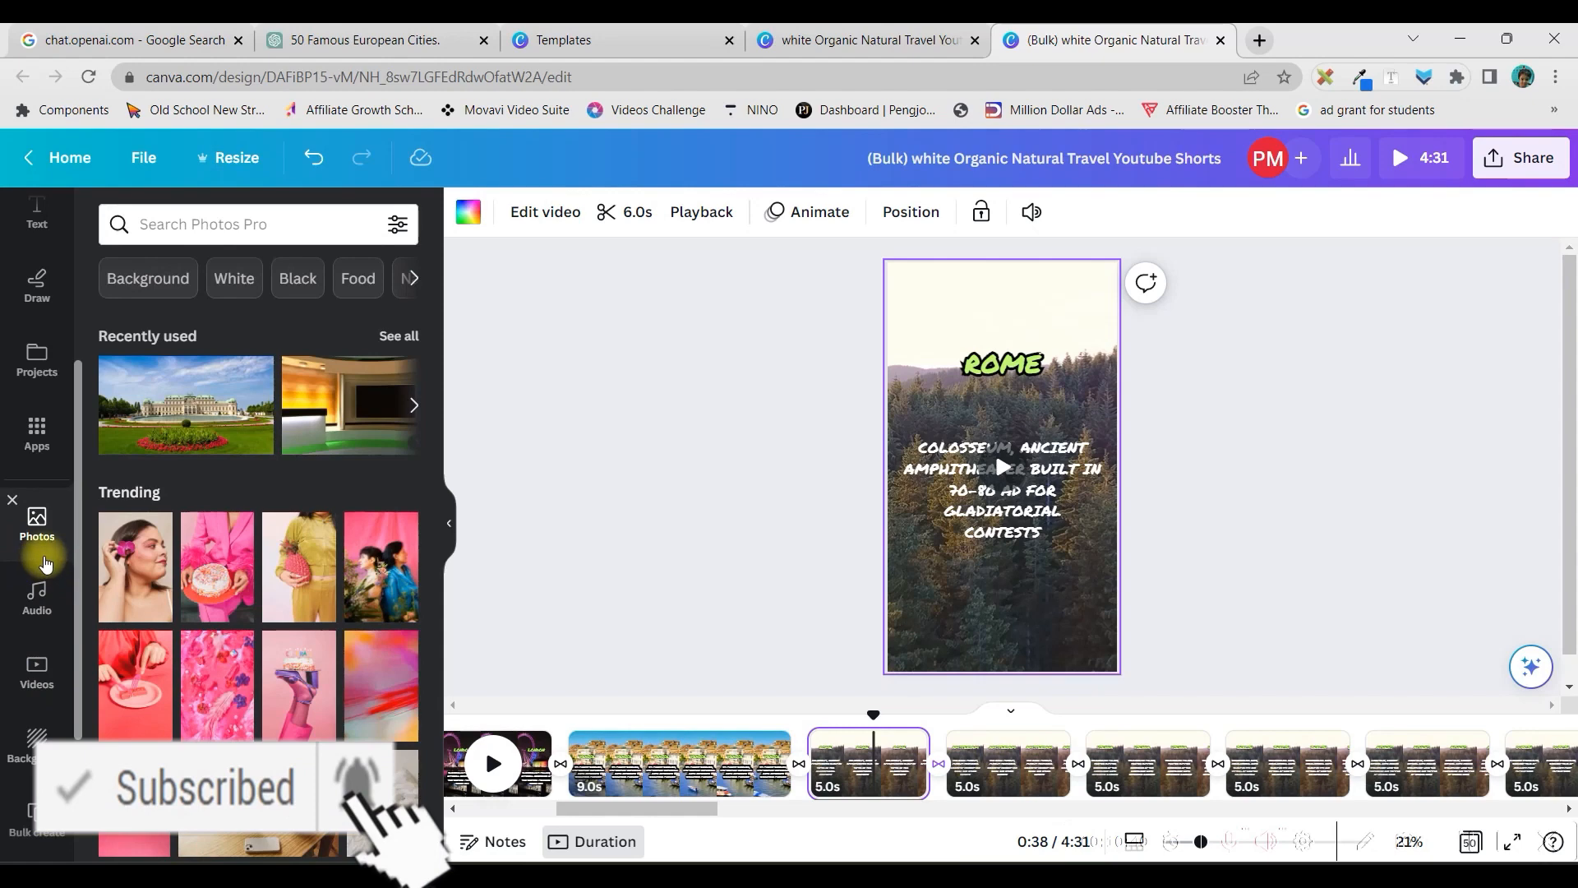
{"action": "left_click", "coordinate": [164, 222]}
{"action": "type", "text": "Rome"}
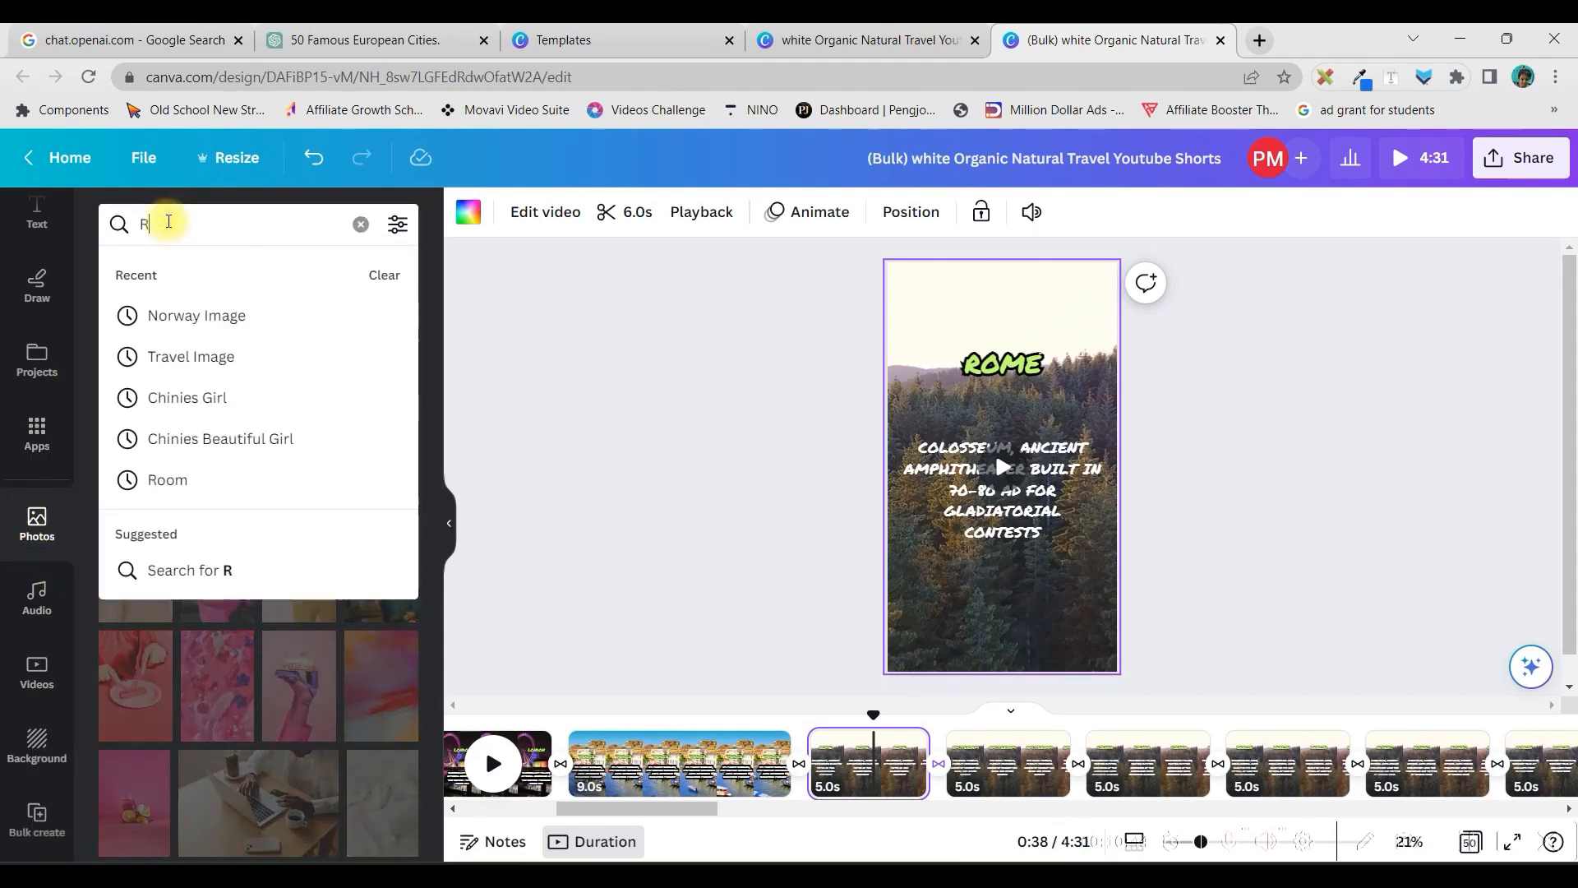
{"action": "key", "text": "Return"}
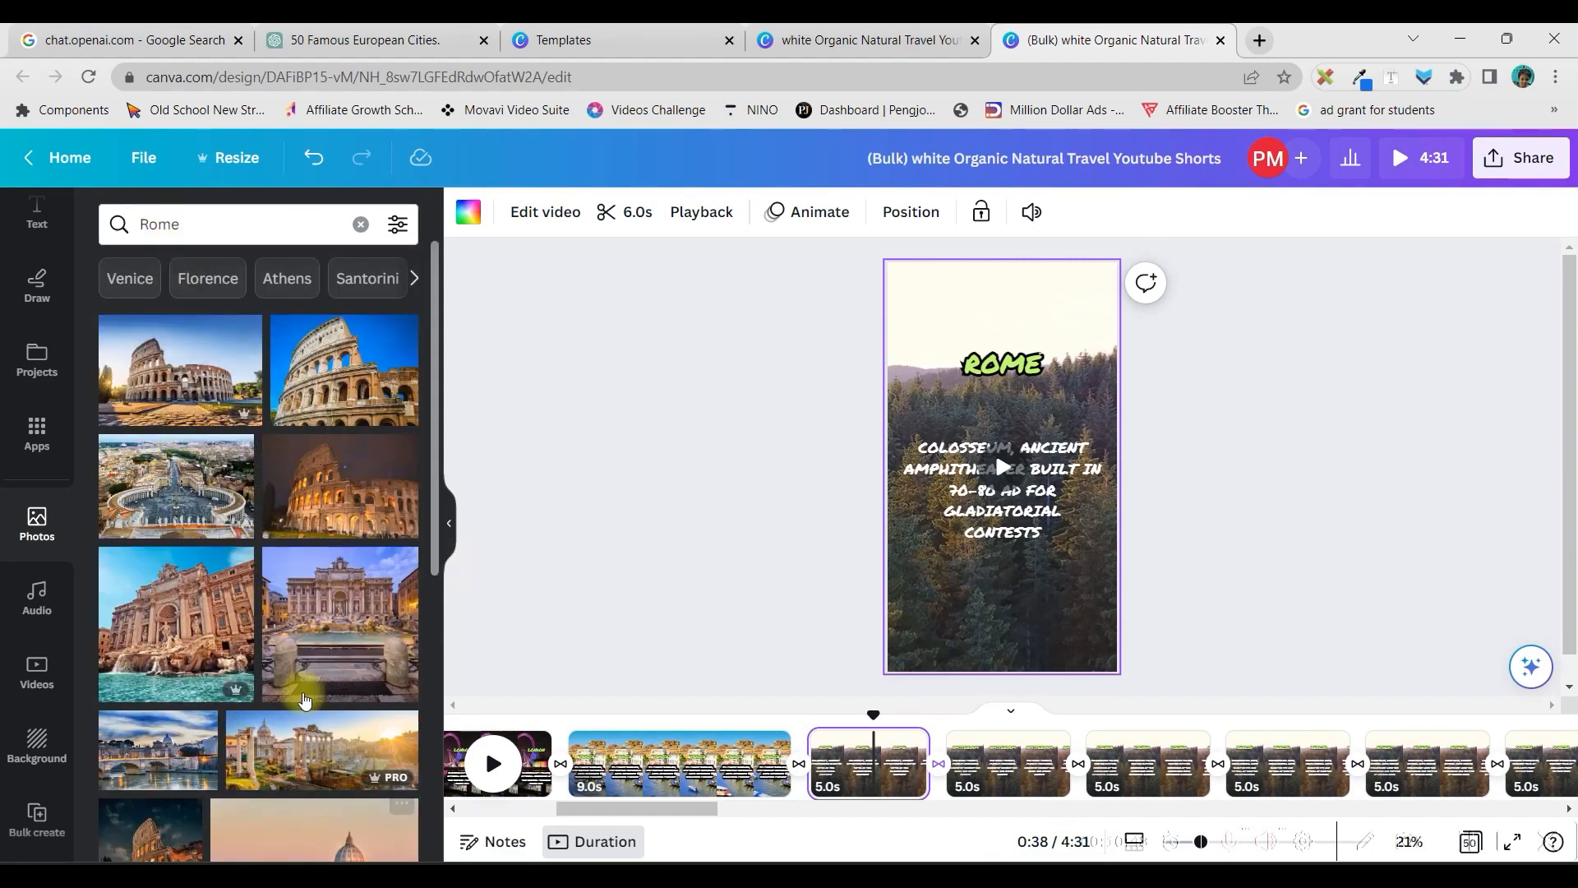
Add the photo of the turquoise fountain in front of the ornate facade to the Rome page and replace the forest background with it
{"action": "scroll", "coordinate": [280, 632], "scroll_direction": "down", "scroll_amount": 3}
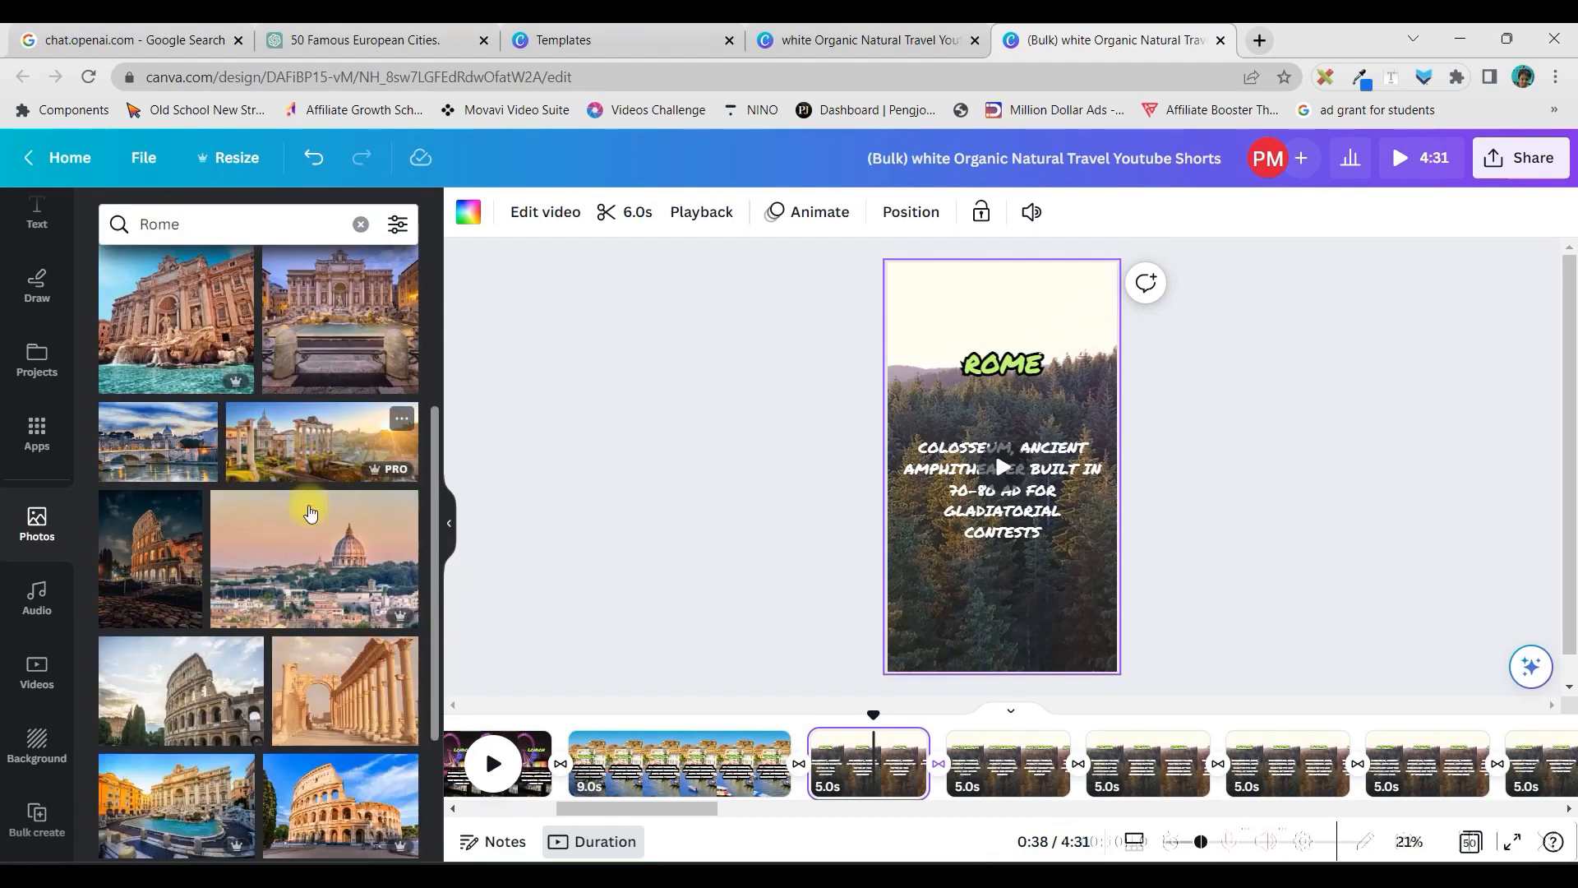
{"action": "scroll", "coordinate": [345, 579], "scroll_direction": "down", "scroll_amount": 2}
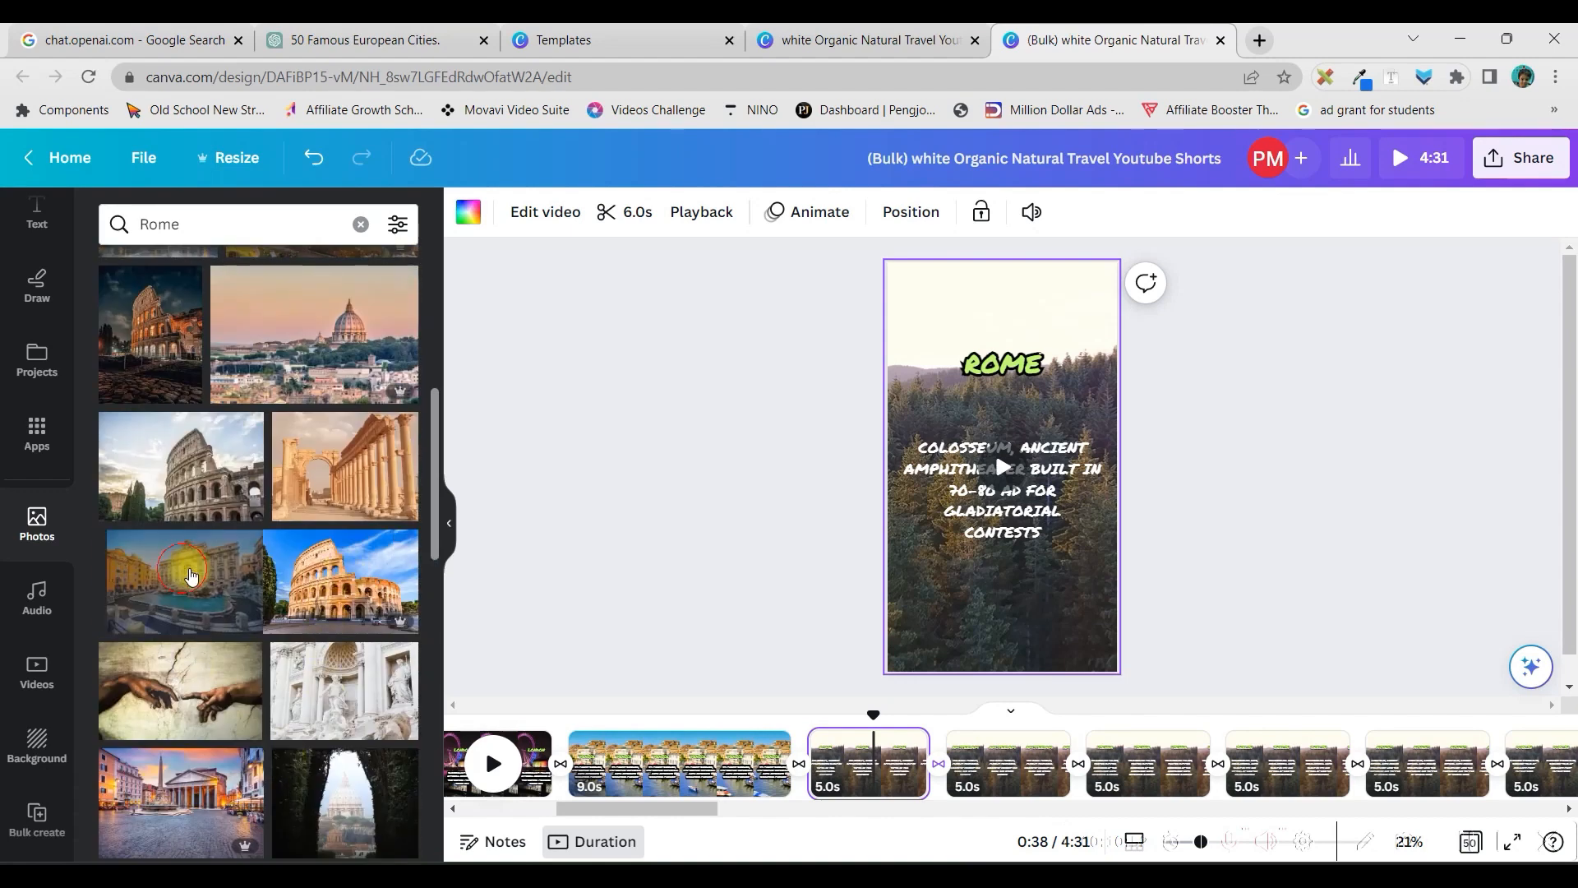
{"action": "left_click", "coordinate": [968, 497]}
{"action": "right_click", "coordinate": [968, 497]}
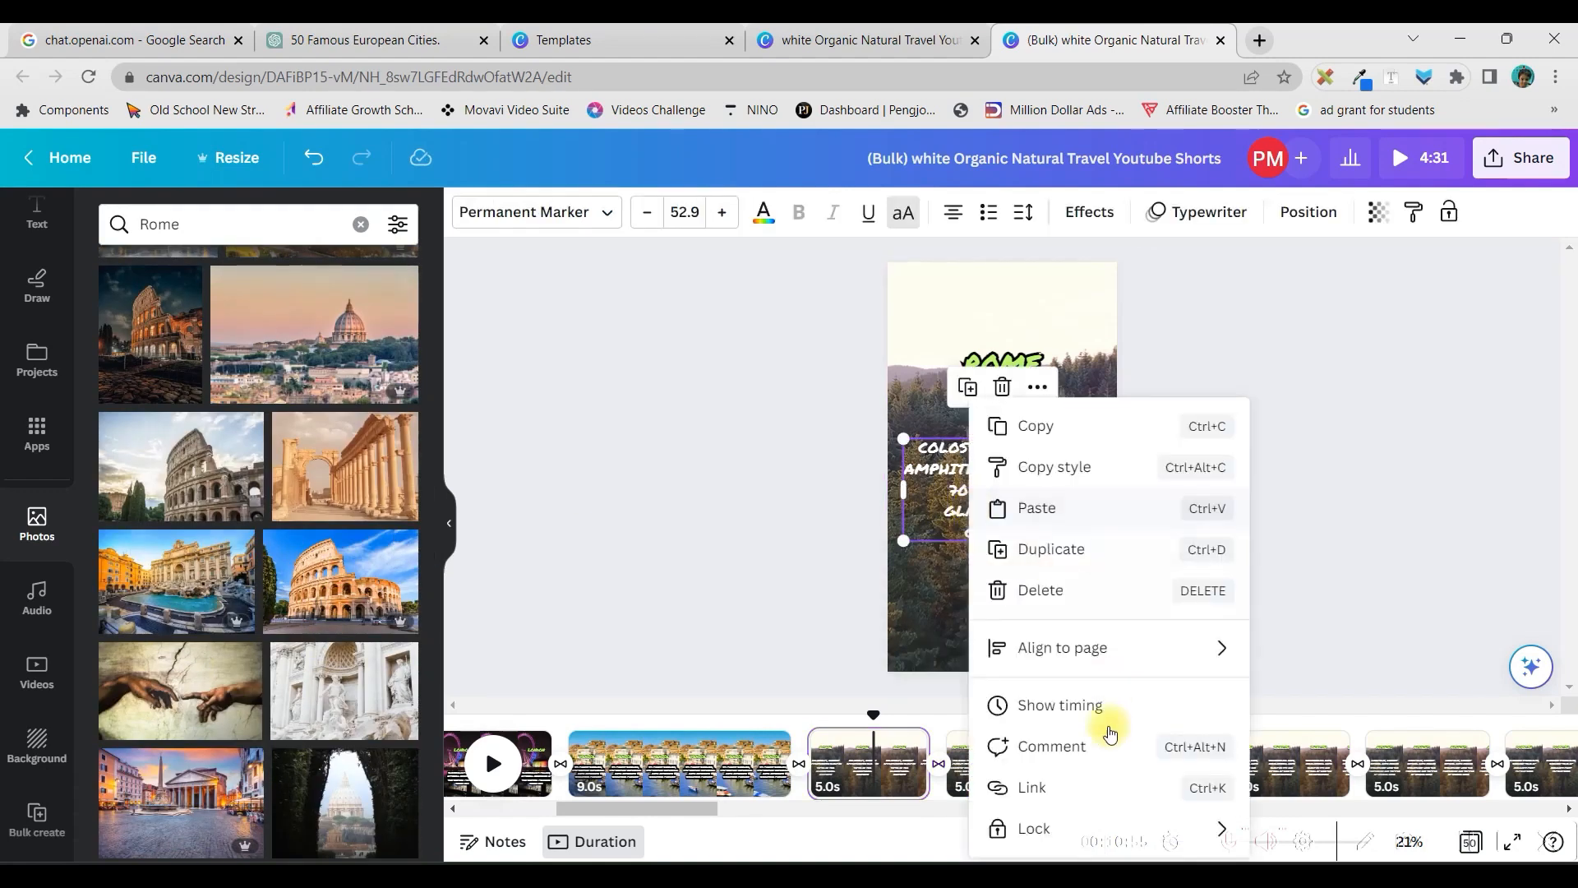
{"action": "left_click", "coordinate": [930, 618]}
{"action": "left_click", "coordinate": [176, 577]}
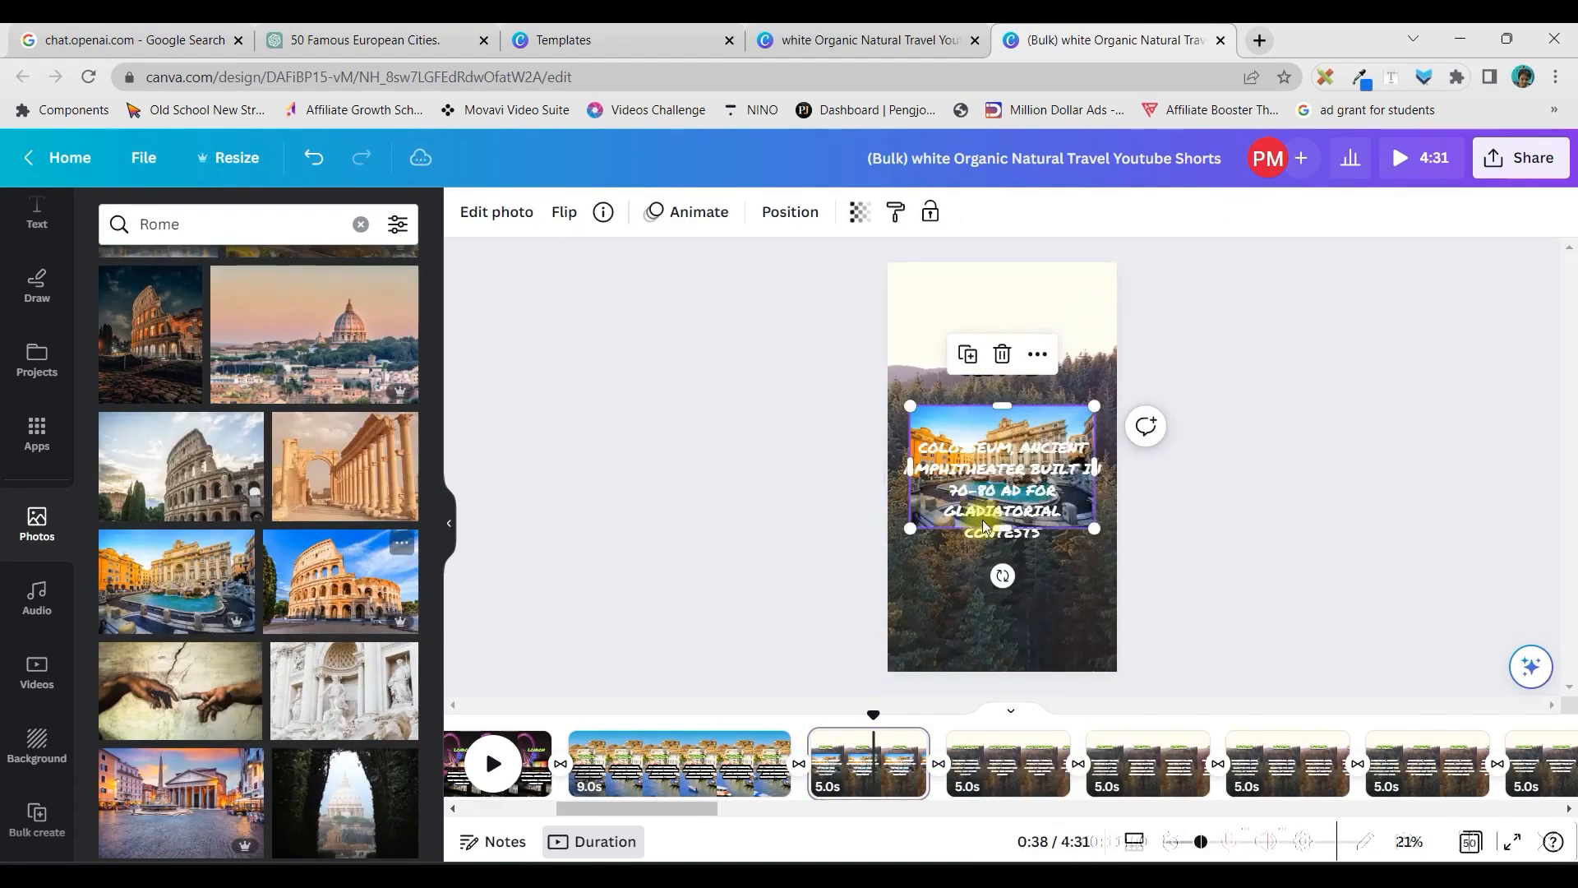
{"action": "right_click", "coordinate": [1067, 423]}
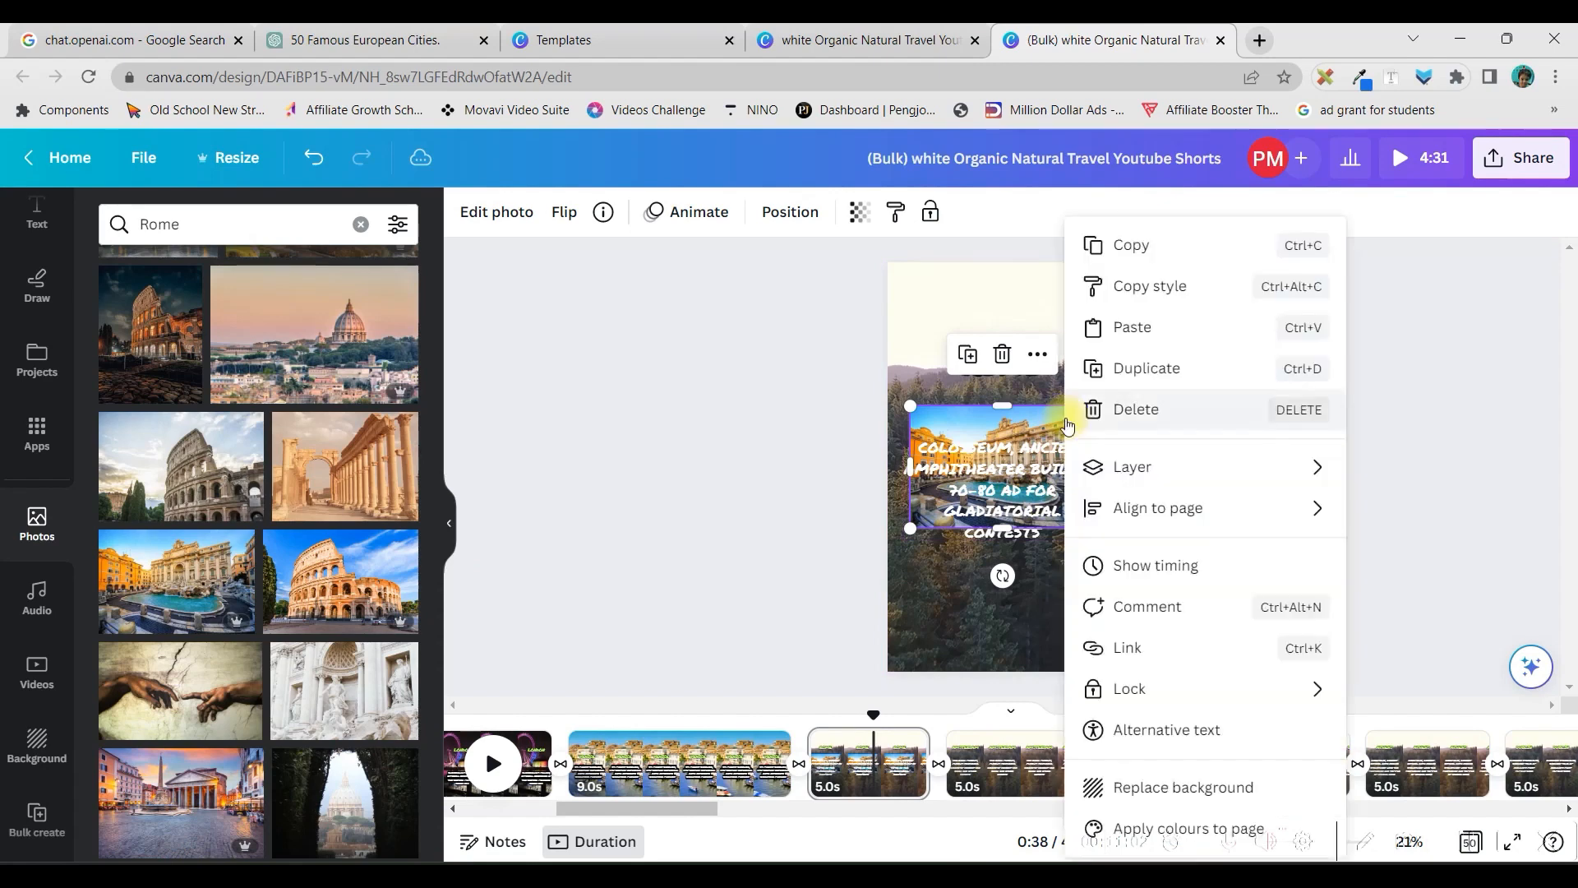
{"action": "left_click", "coordinate": [1134, 782]}
Move the Colosseum text lower on the Rome page, centre it horizontally and apply the Background text effect to it
{"action": "left_click_drag", "start_coordinate": [1003, 492], "coordinate": [1006, 544]}
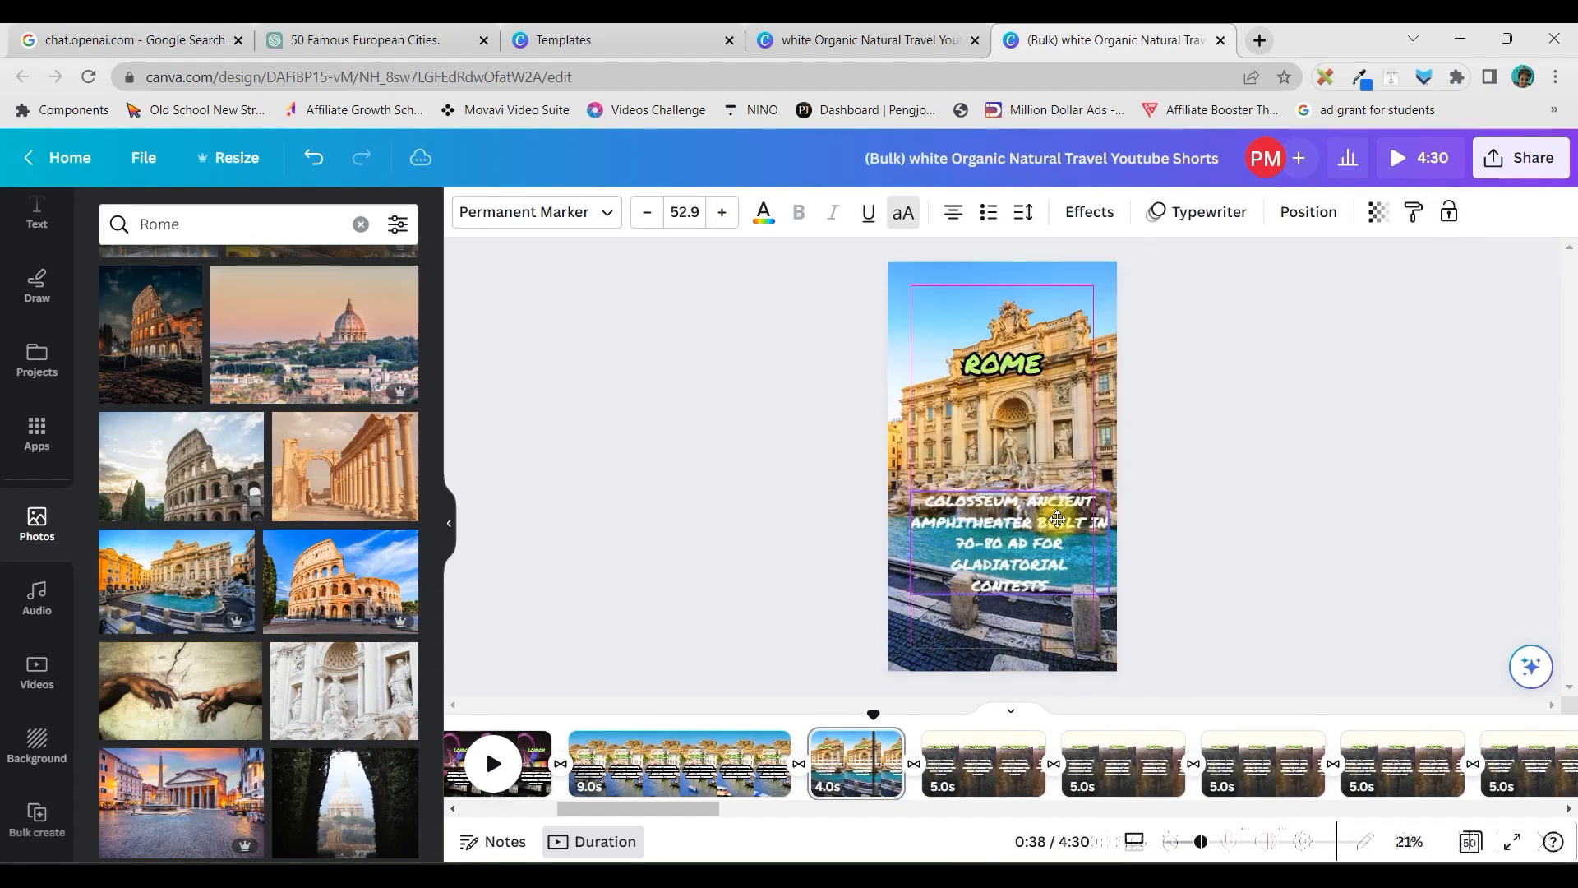
{"action": "left_click", "coordinate": [1089, 212]}
{"action": "left_click", "coordinate": [146, 723]}
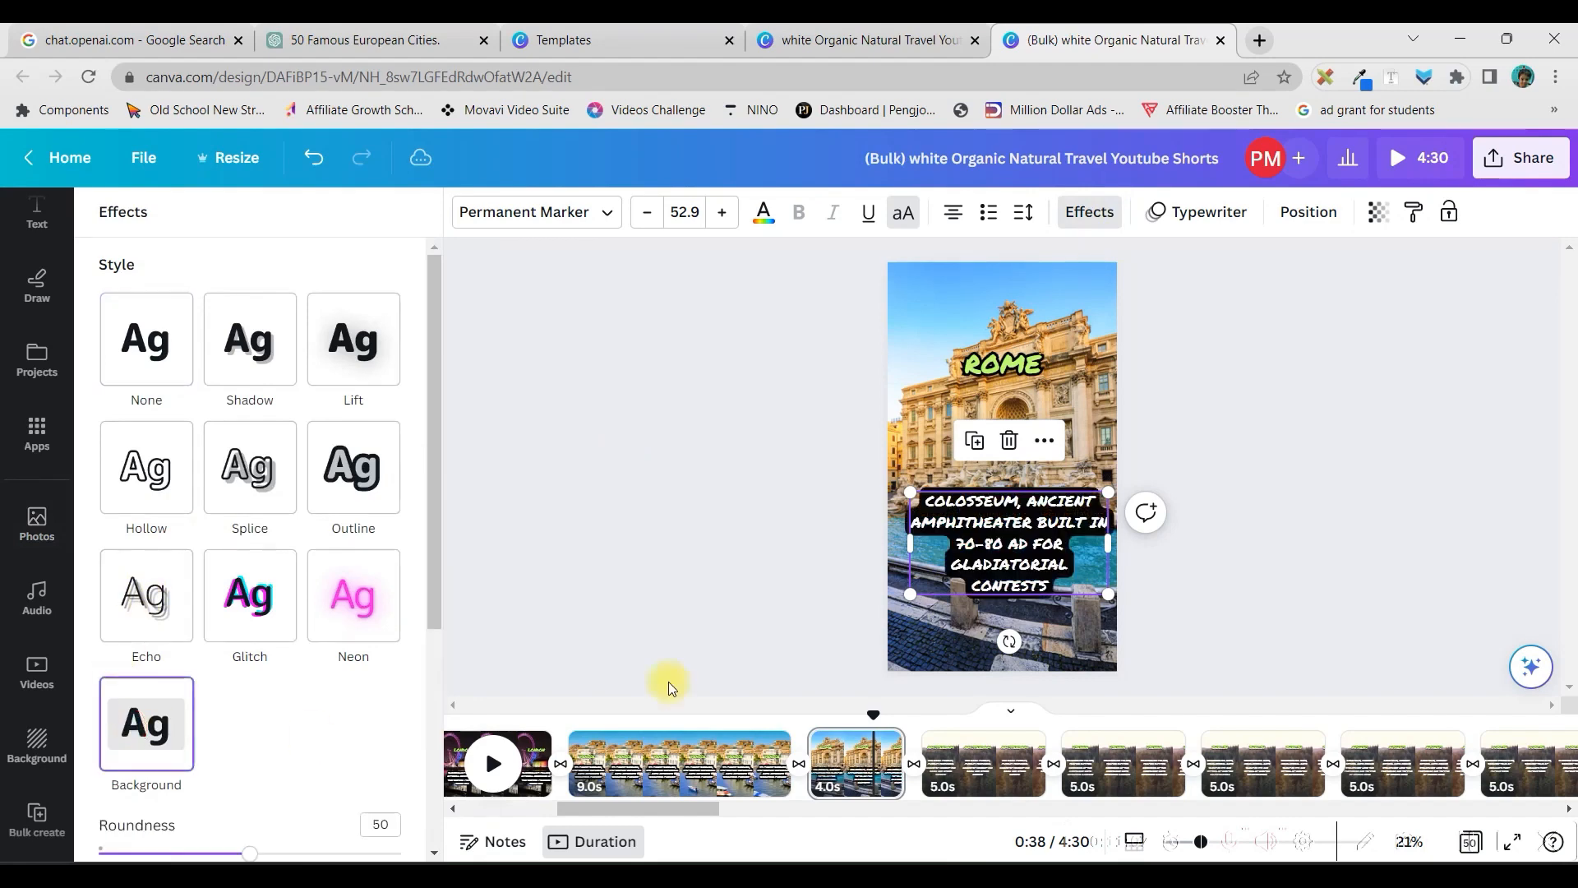
{"action": "left_click_drag", "start_coordinate": [1034, 548], "coordinate": [1065, 531]}
{"action": "left_click", "coordinate": [1064, 423]}
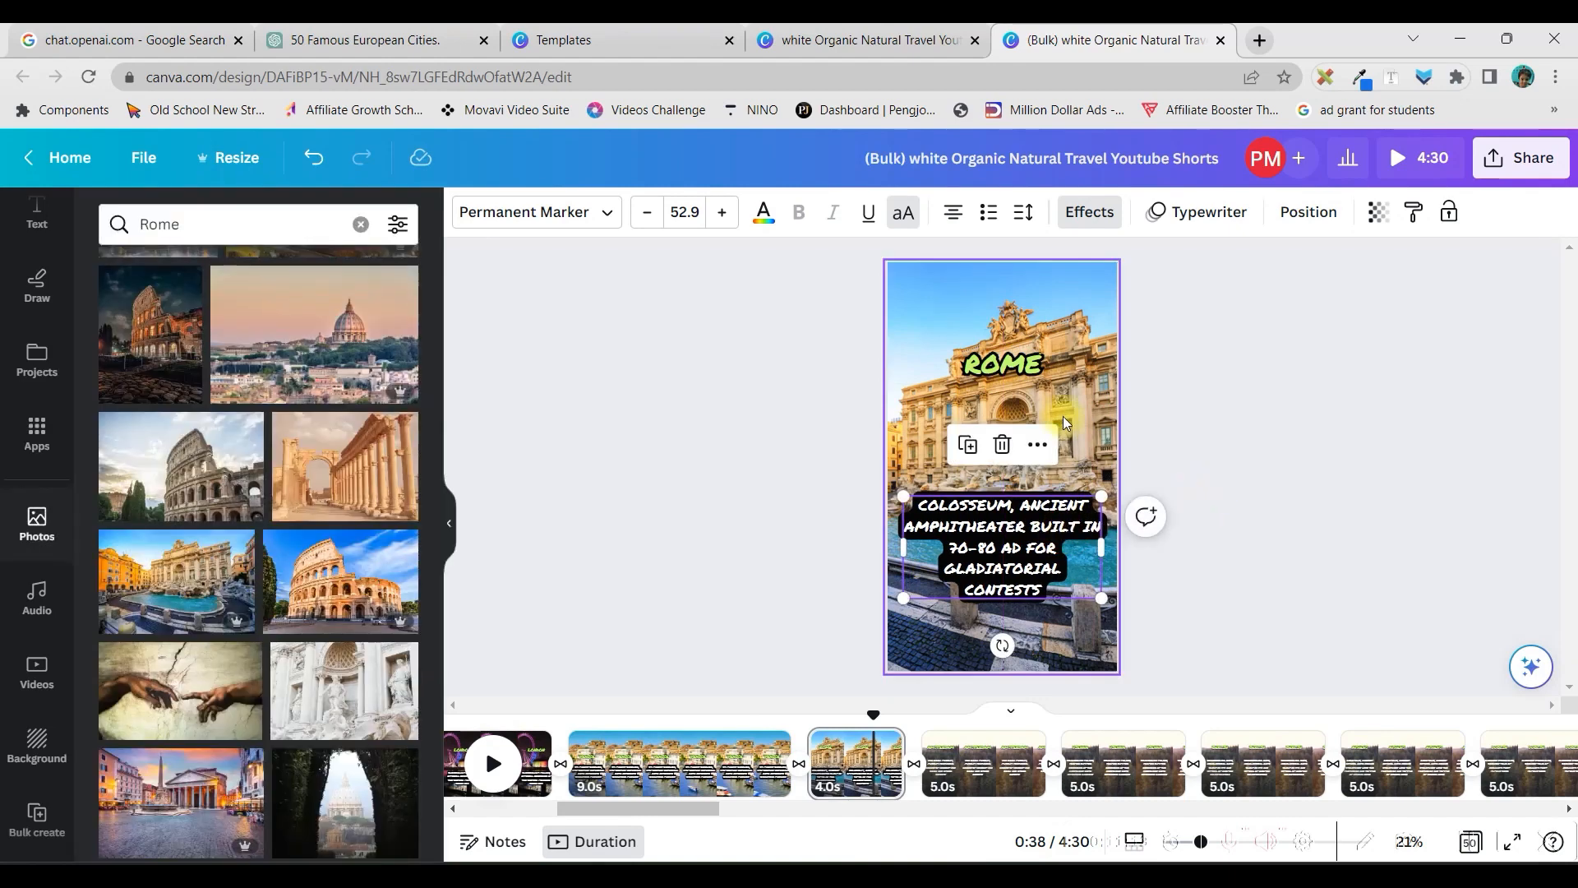
Set the Rome page's timing to 14.5 seconds and apply it to all 50 pages
{"action": "left_click", "coordinate": [1029, 390]}
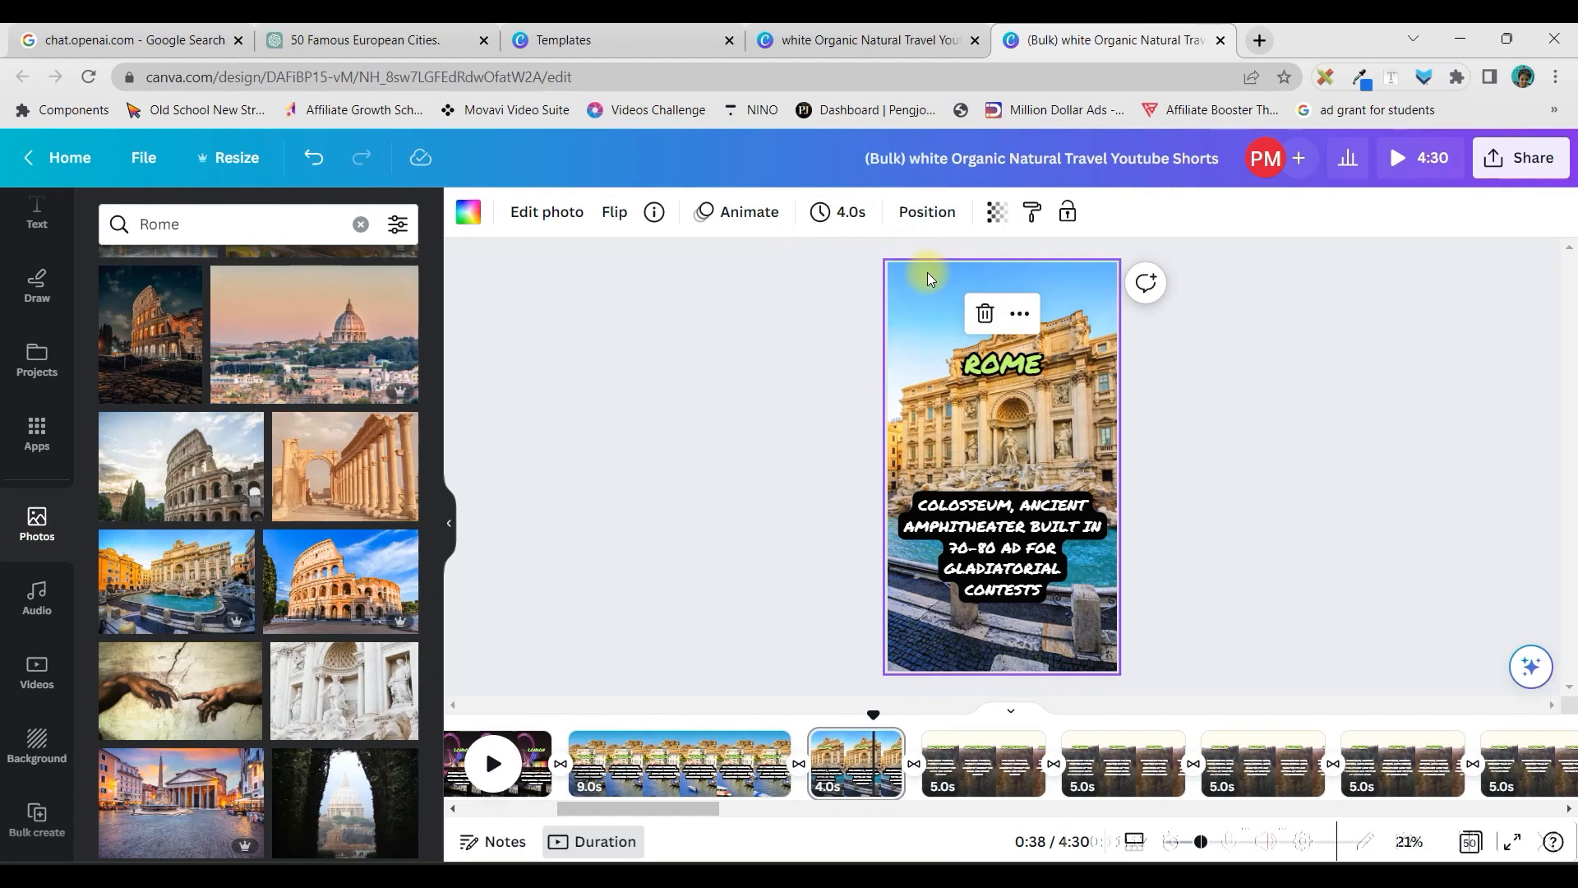
{"action": "left_click", "coordinate": [850, 219]}
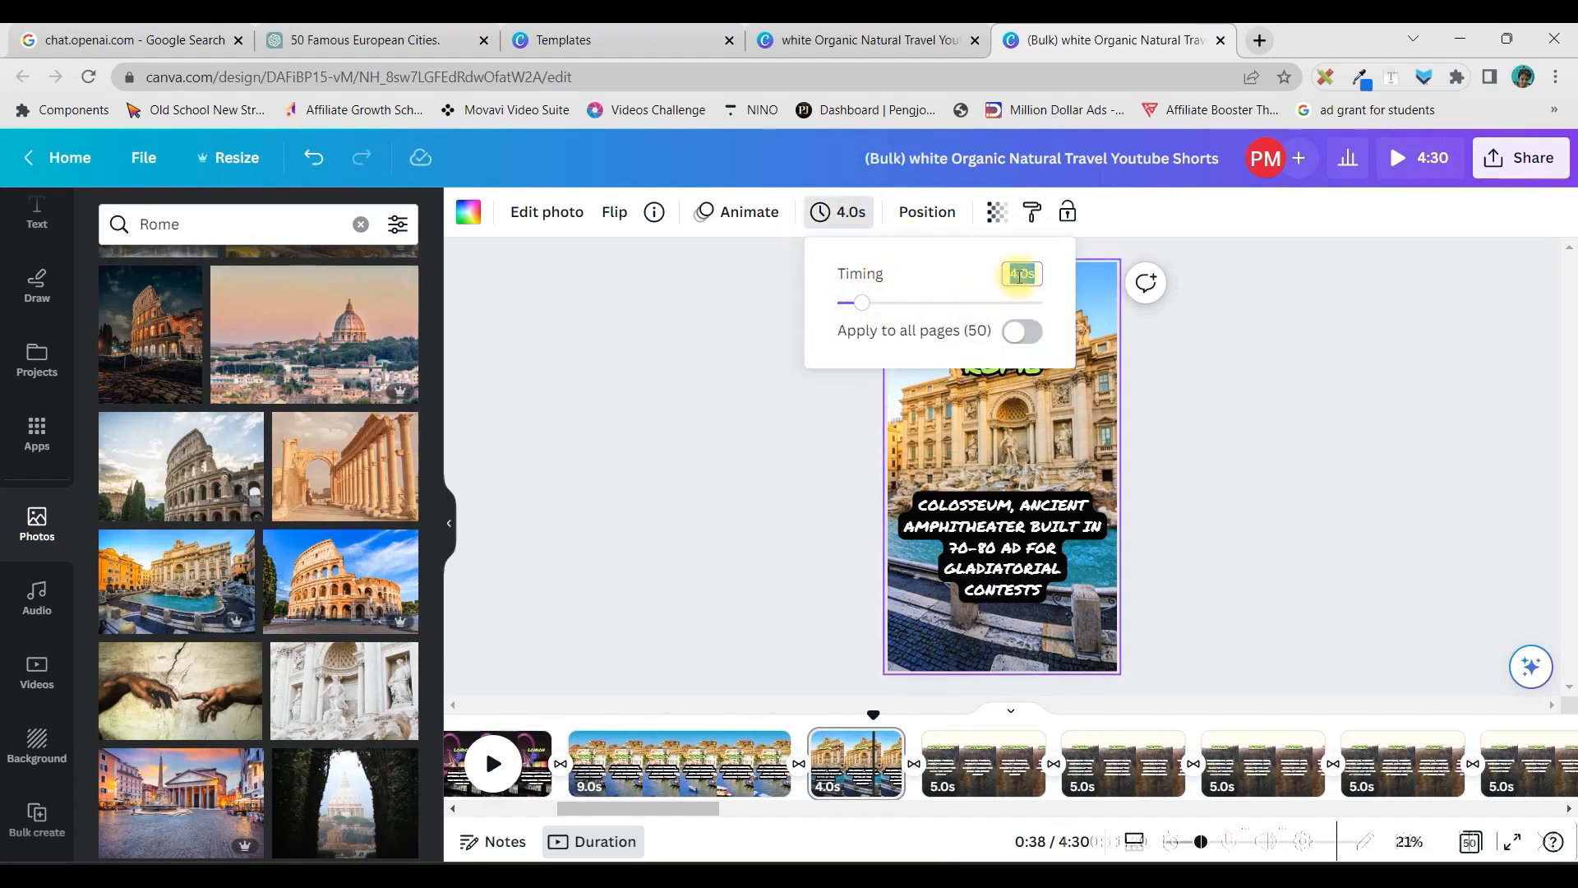
{"action": "type", "text": "1"}
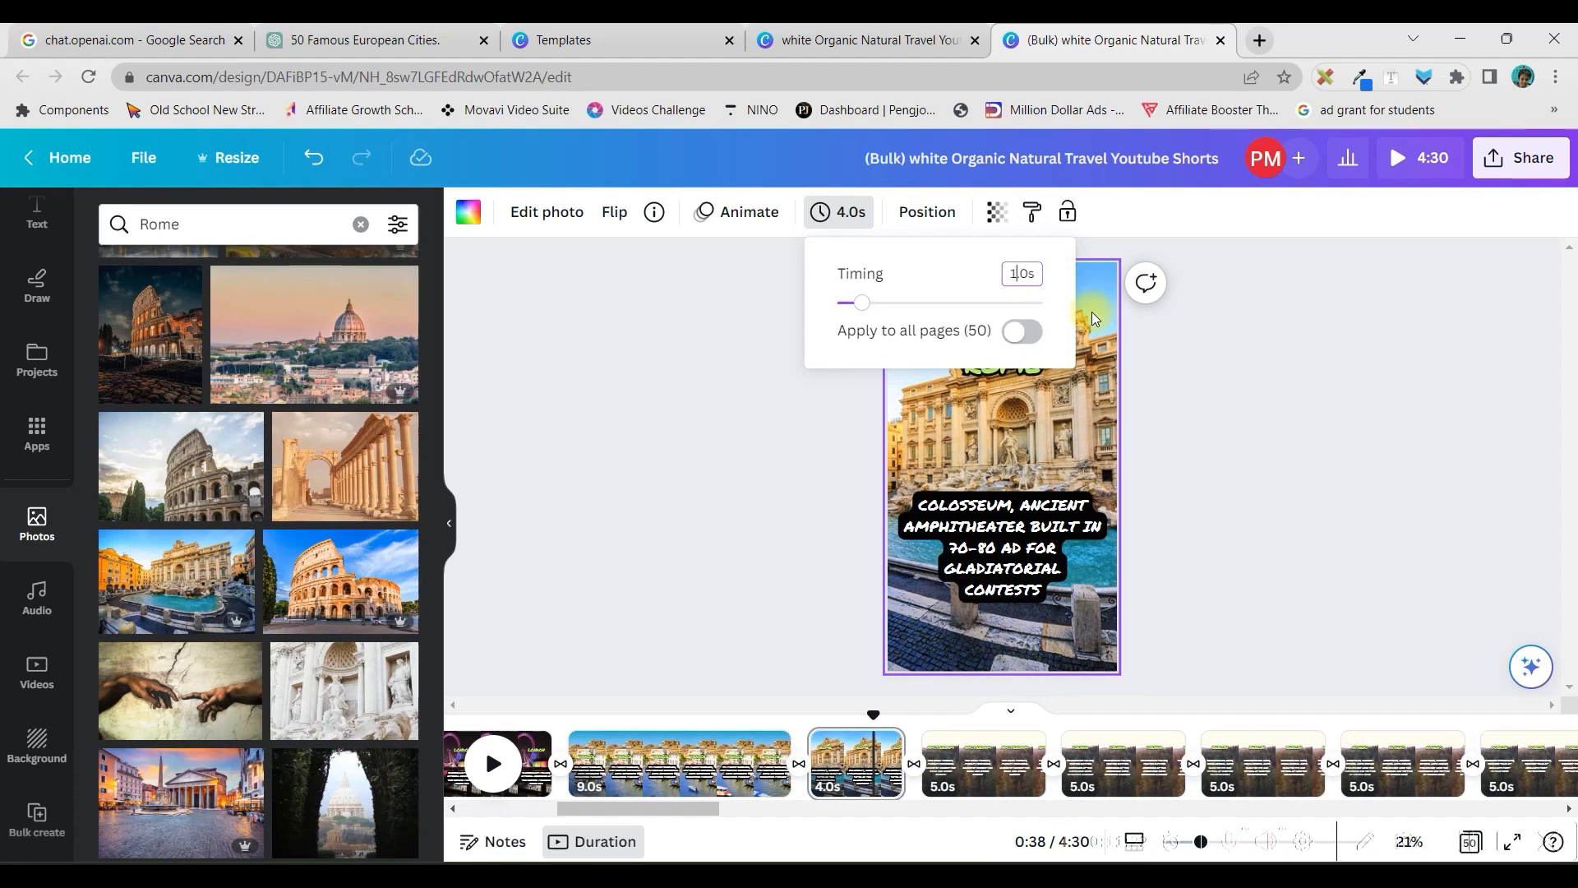
{"action": "left_click_drag", "start_coordinate": [838, 306], "coordinate": [935, 304]}
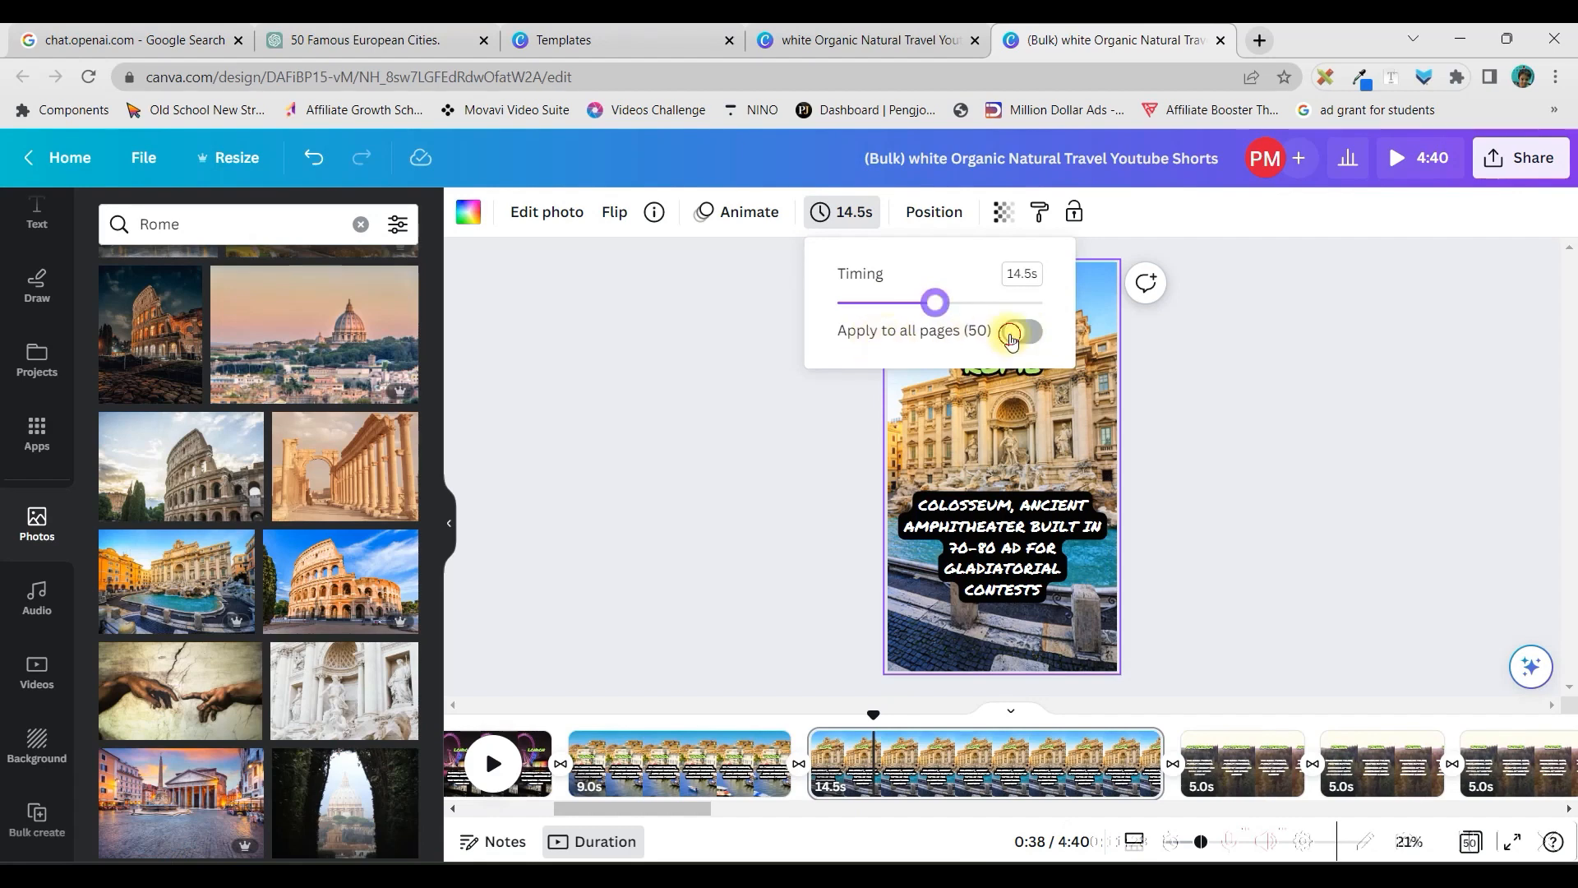
{"action": "left_click", "coordinate": [1011, 333]}
{"action": "left_click_drag", "start_coordinate": [545, 815], "coordinate": [828, 847]}
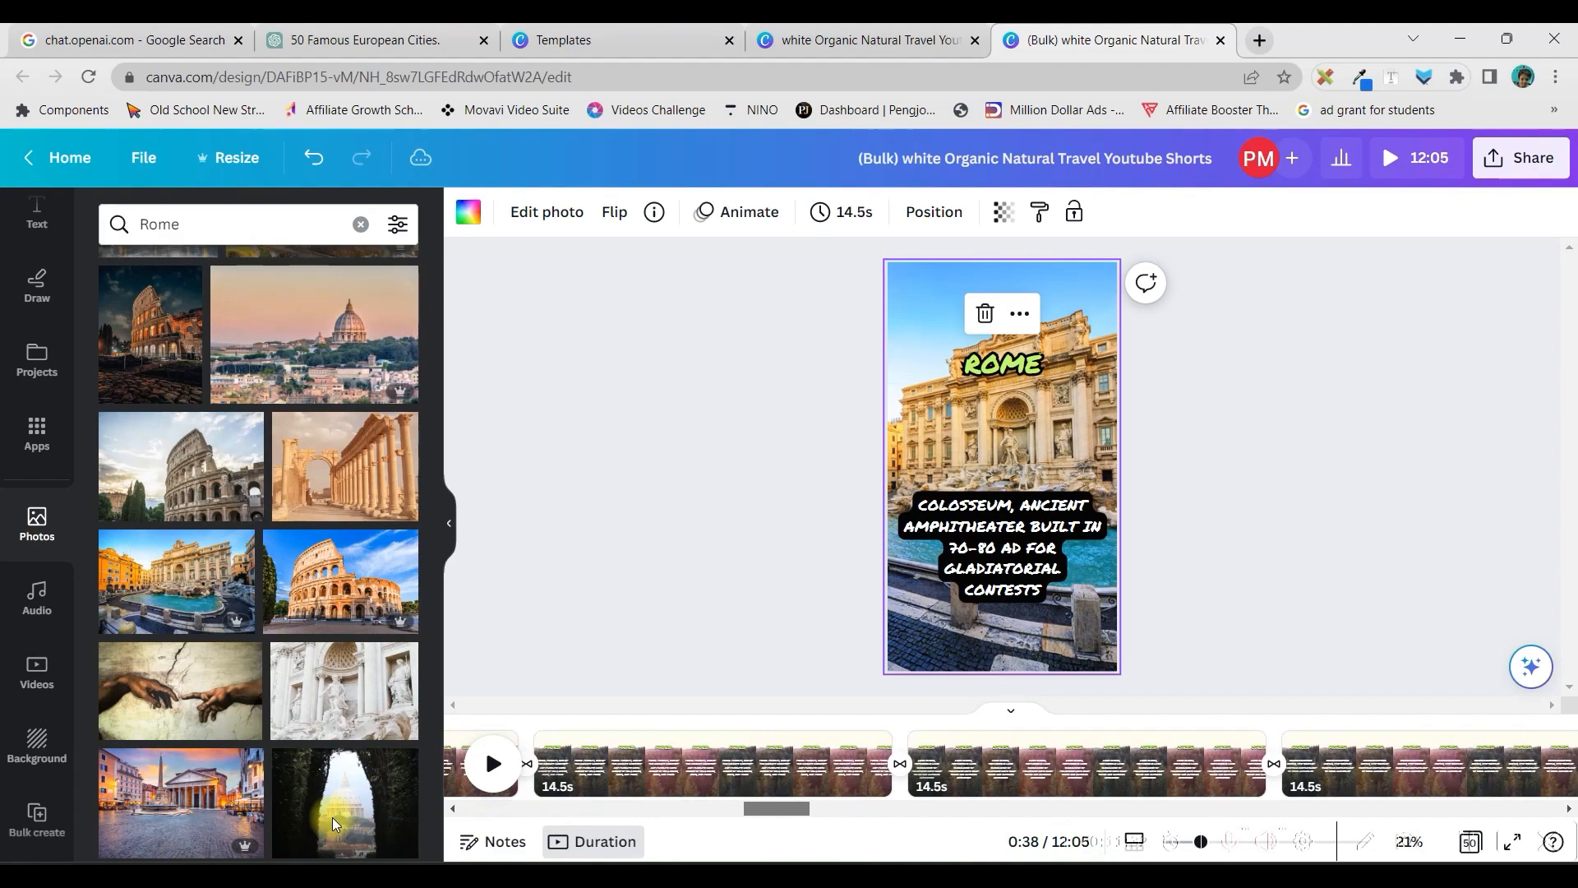
{"action": "left_click_drag", "start_coordinate": [333, 816], "coordinate": [330, 817]}
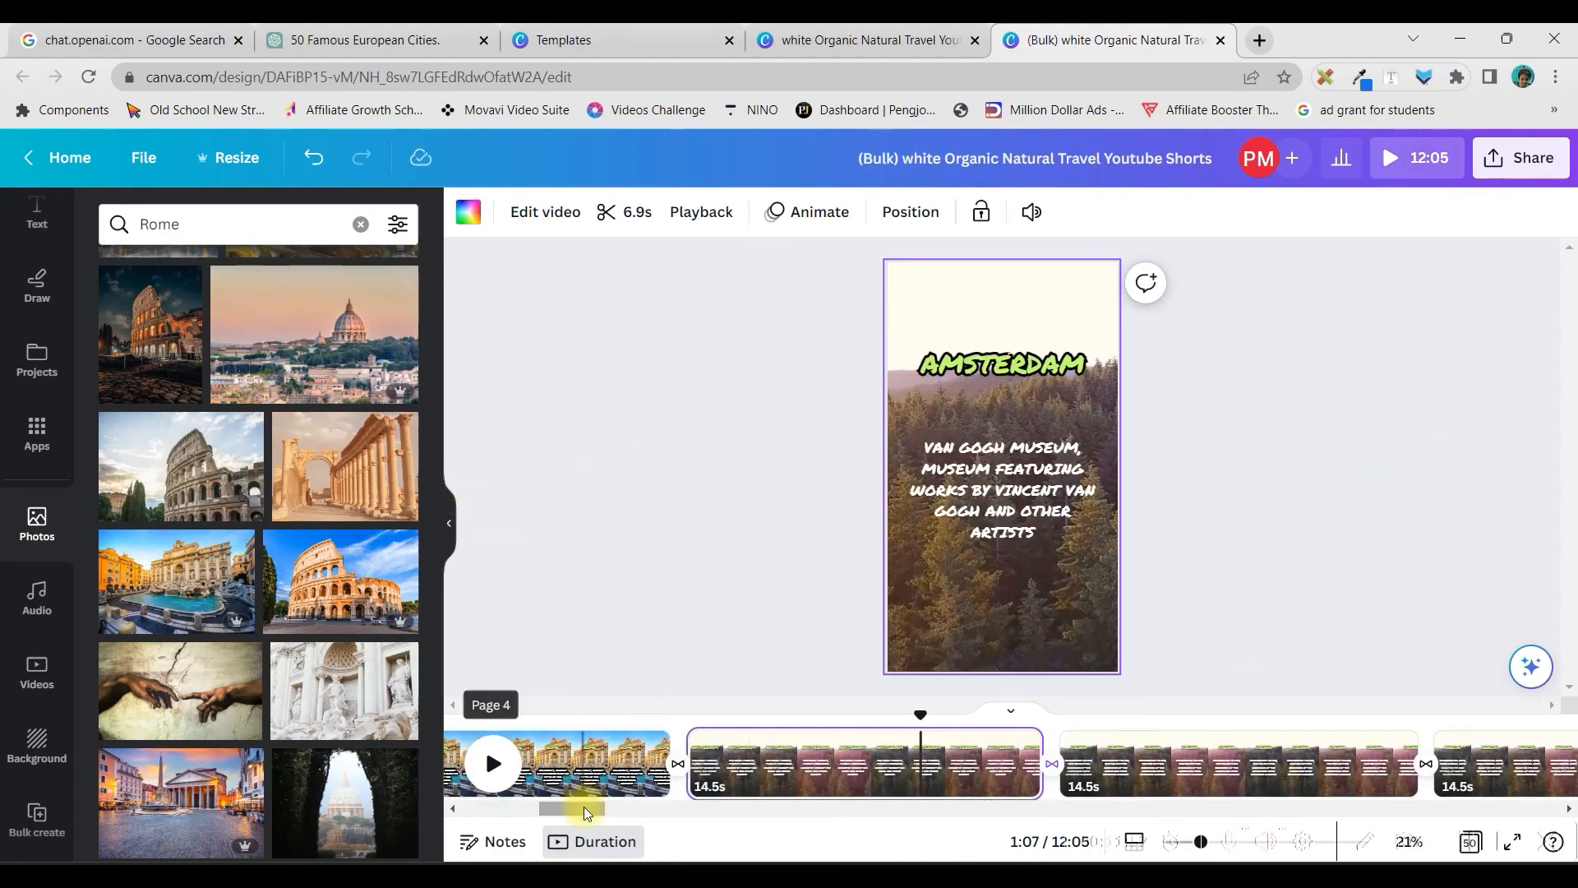
{"action": "mouse_move", "coordinate": [587, 813]}
{"action": "left_mouse_down"}
{"action": "mouse_move", "coordinate": [467, 806]}
{"action": "mouse_move", "coordinate": [566, 815]}
{"action": "left_mouse_up"}
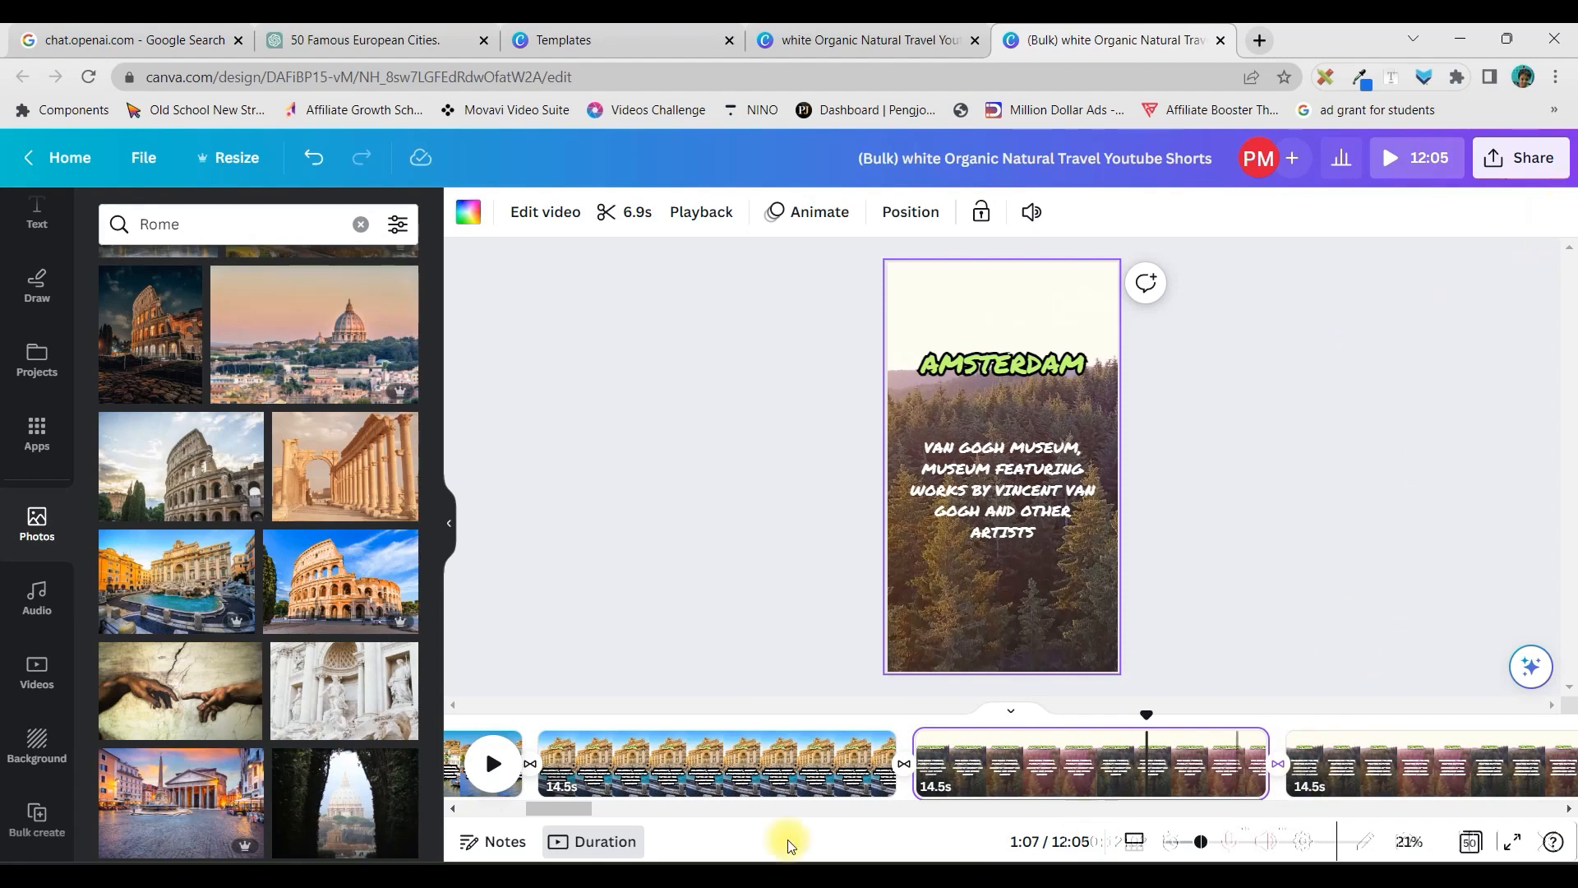
{"action": "left_click_drag", "start_coordinate": [583, 810], "coordinate": [972, 845]}
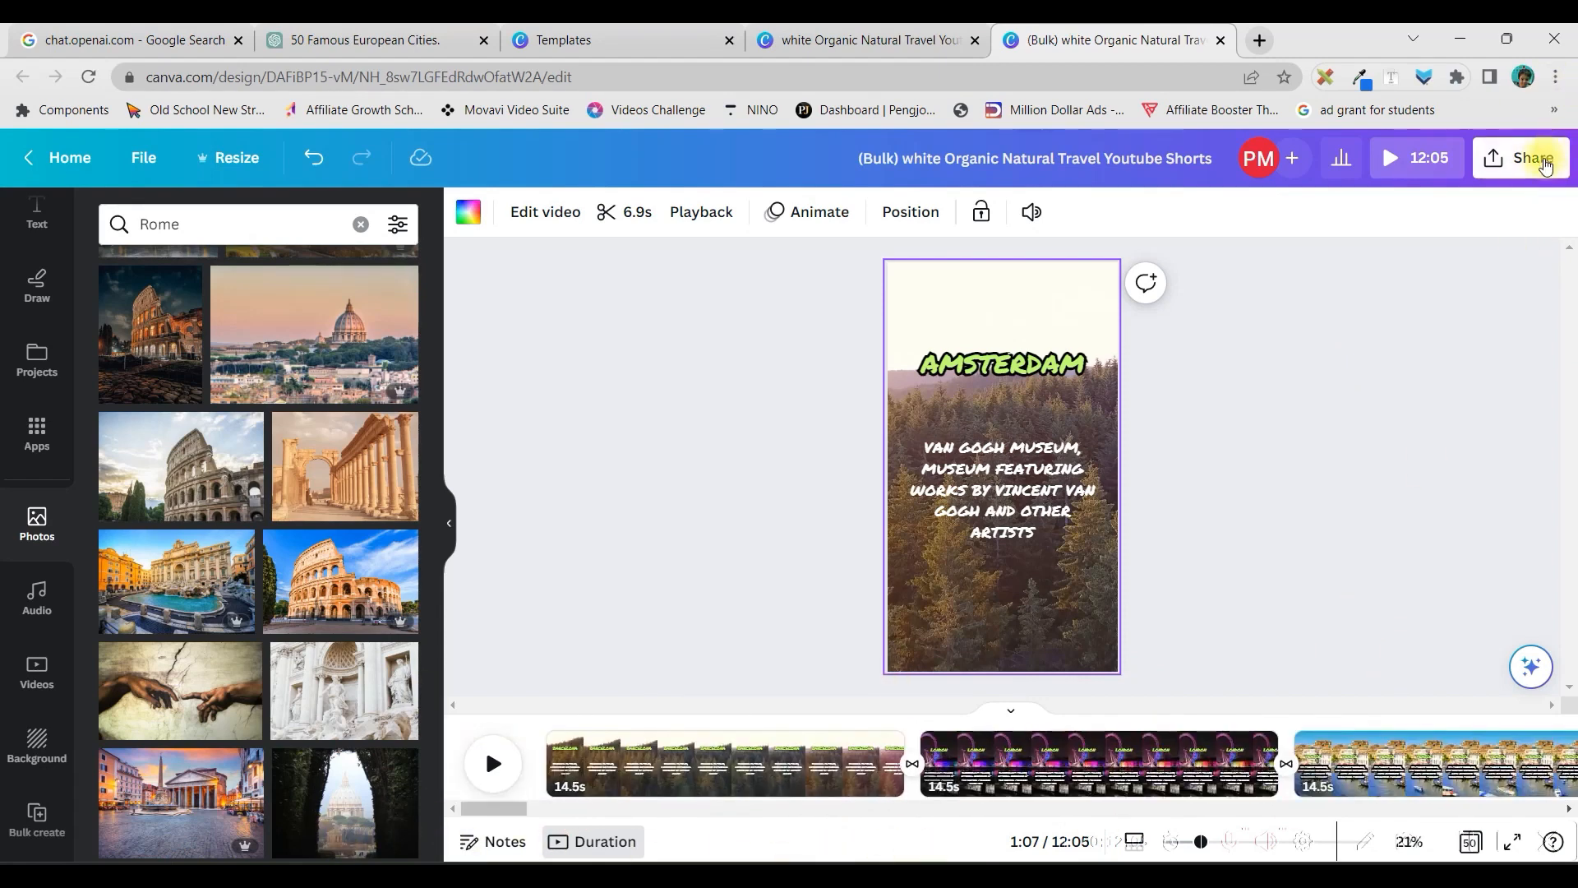
Download only page 1 of the design as an MP4 video
{"action": "left_click", "coordinate": [1543, 163]}
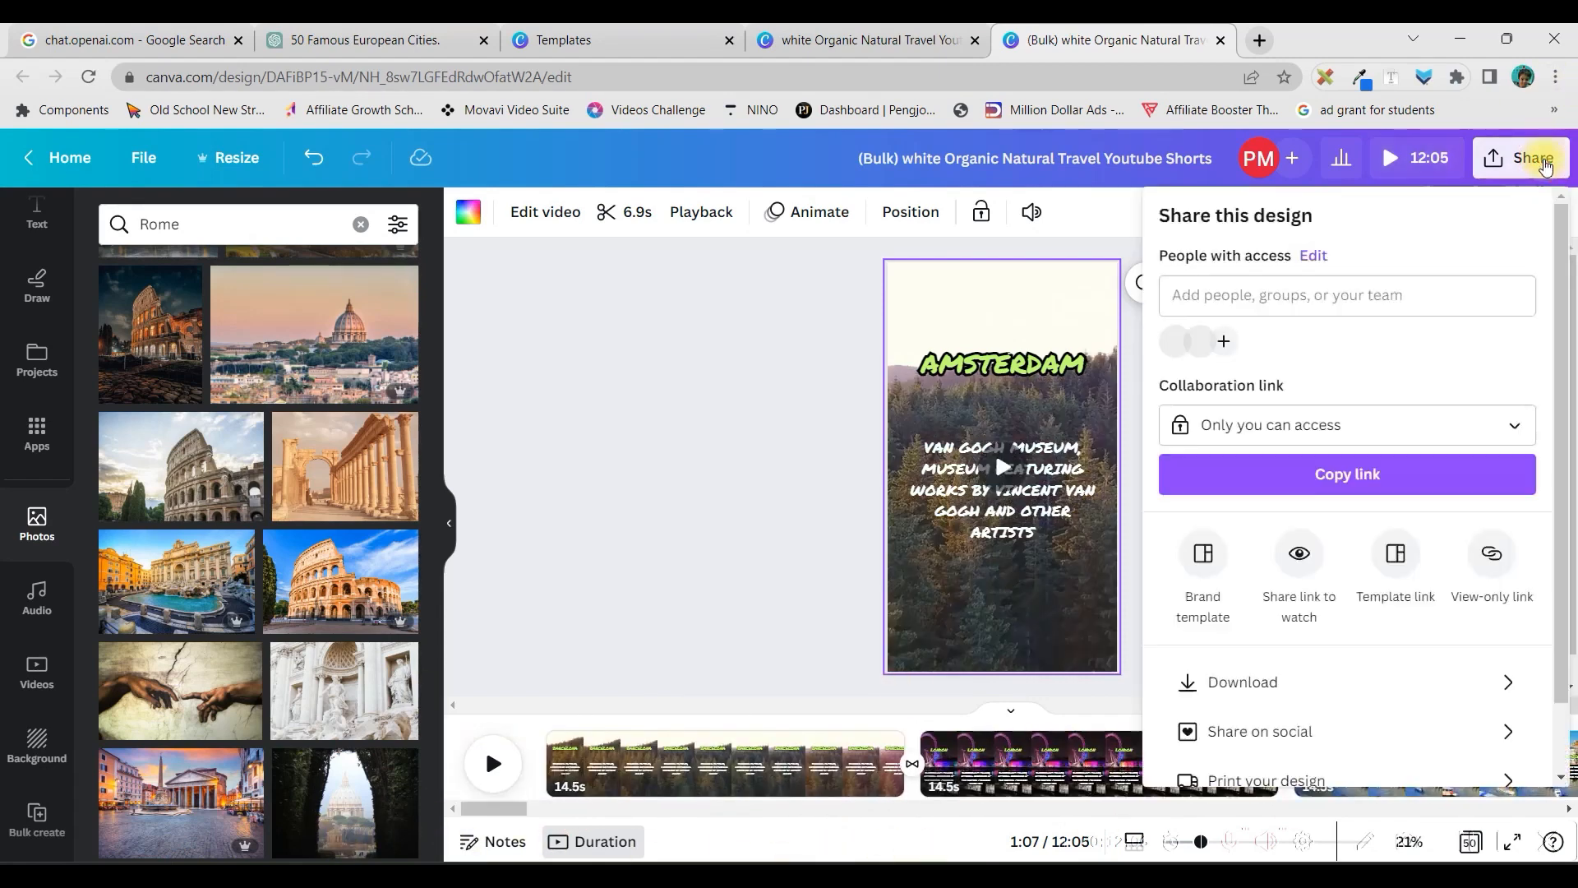
{"action": "left_click", "coordinate": [1249, 682]}
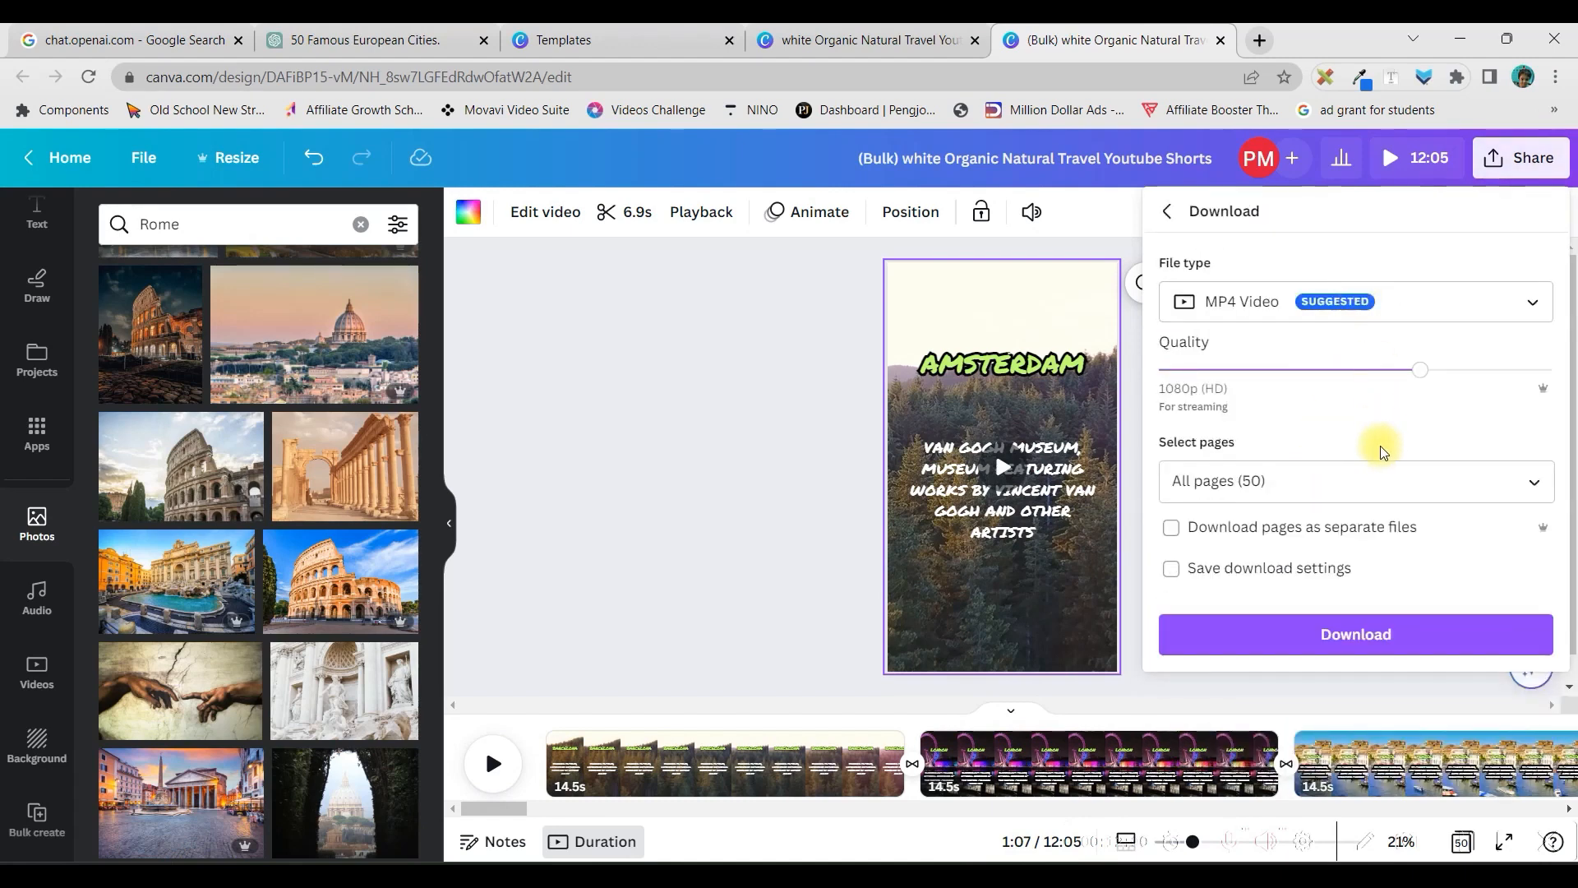
{"action": "left_click", "coordinate": [1528, 484]}
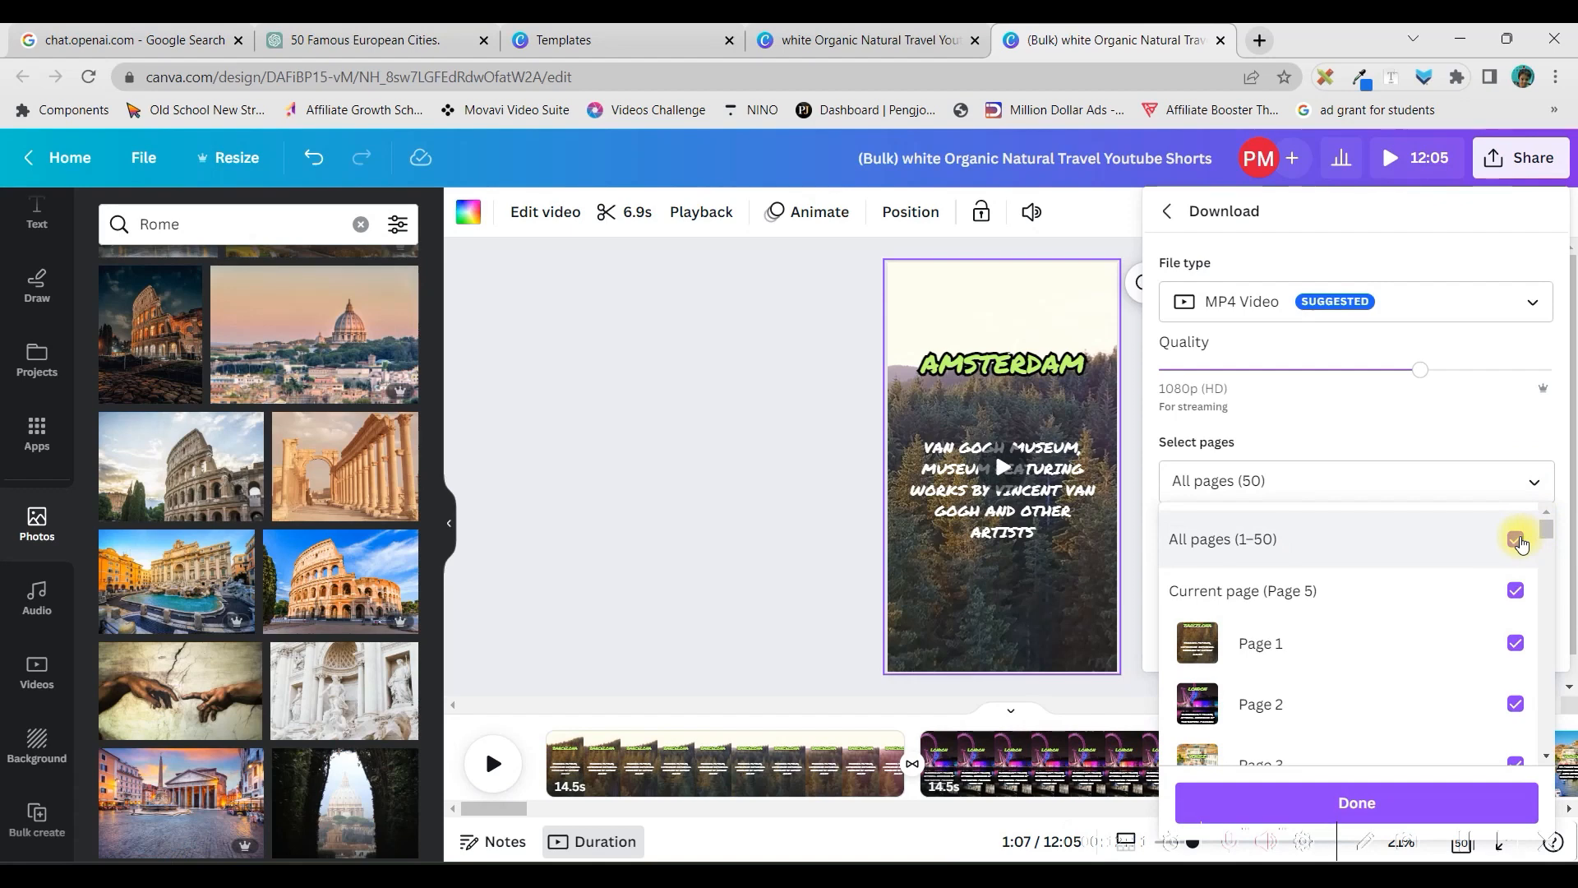
{"action": "left_click", "coordinate": [1517, 540]}
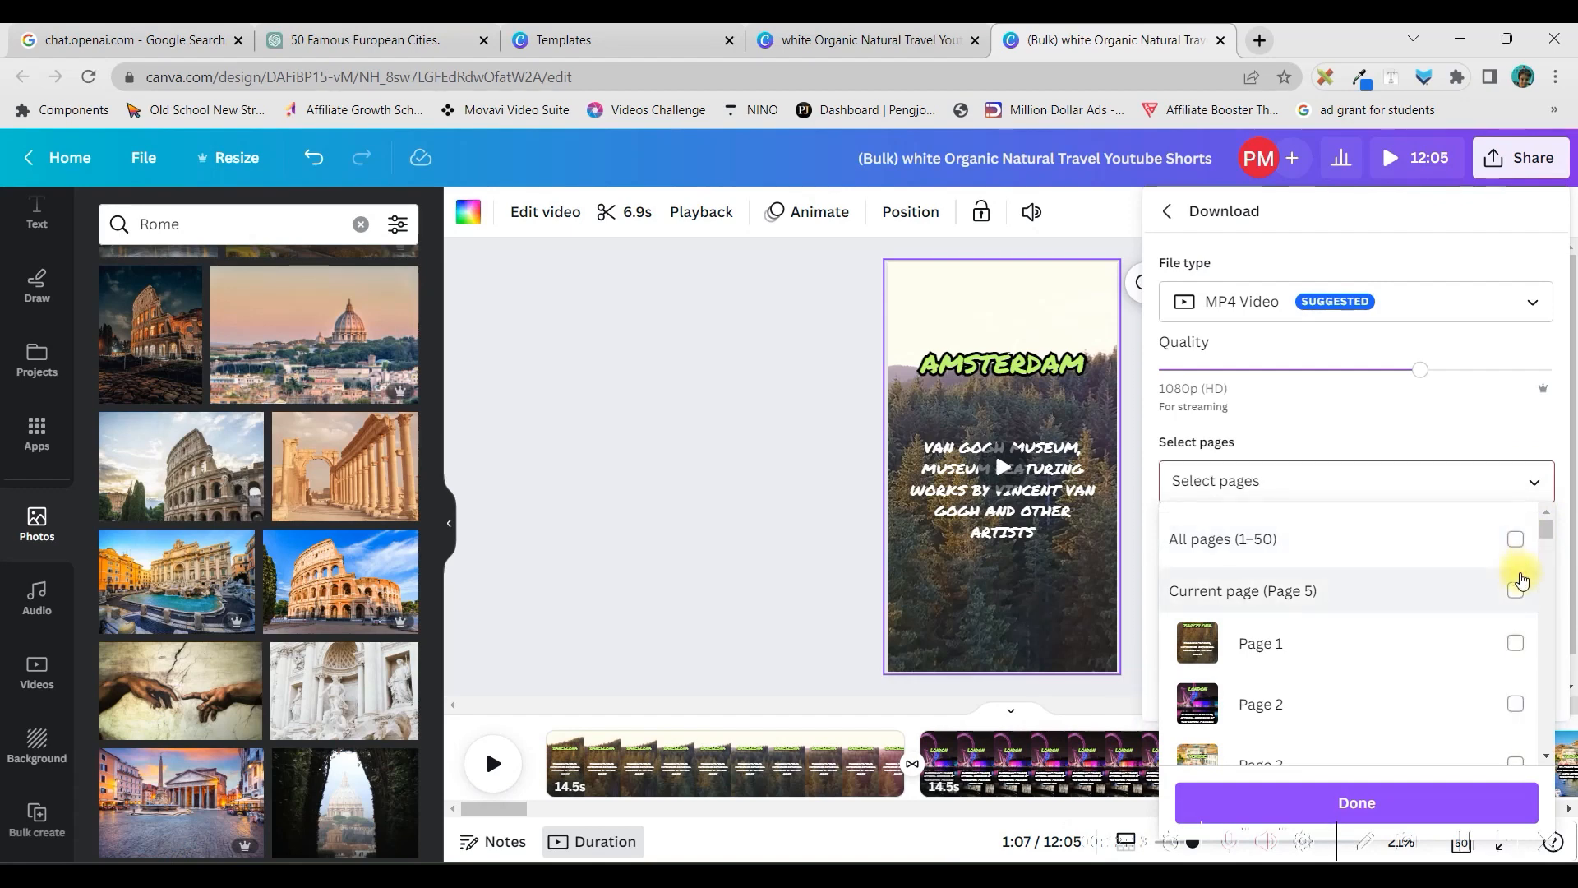
{"action": "left_click", "coordinate": [1514, 643]}
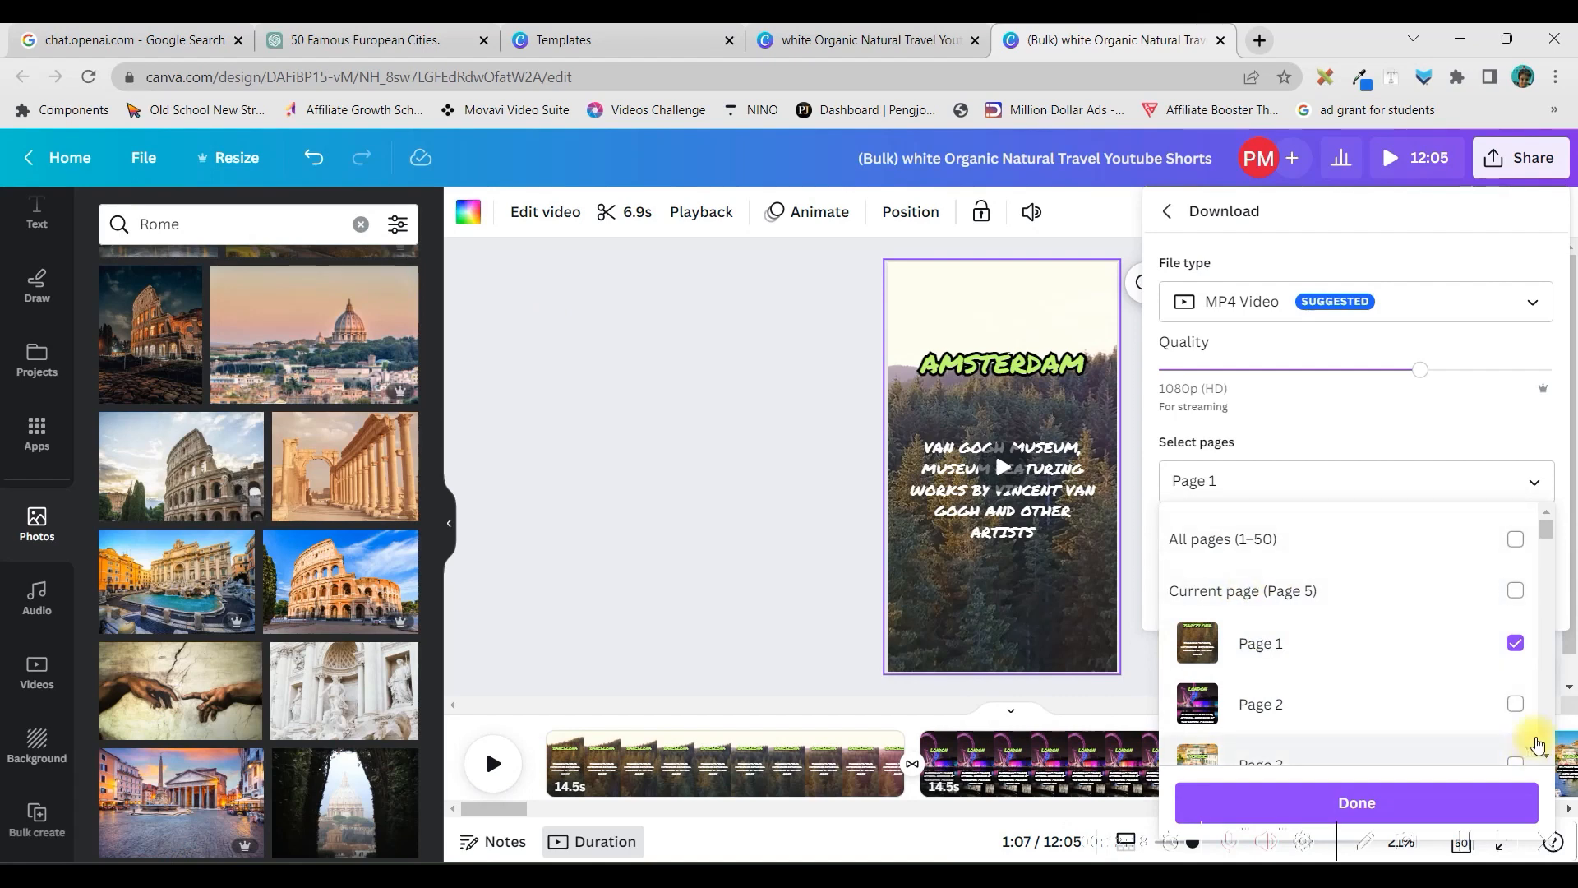
{"action": "left_click_drag", "start_coordinate": [1546, 534], "coordinate": [1547, 499]}
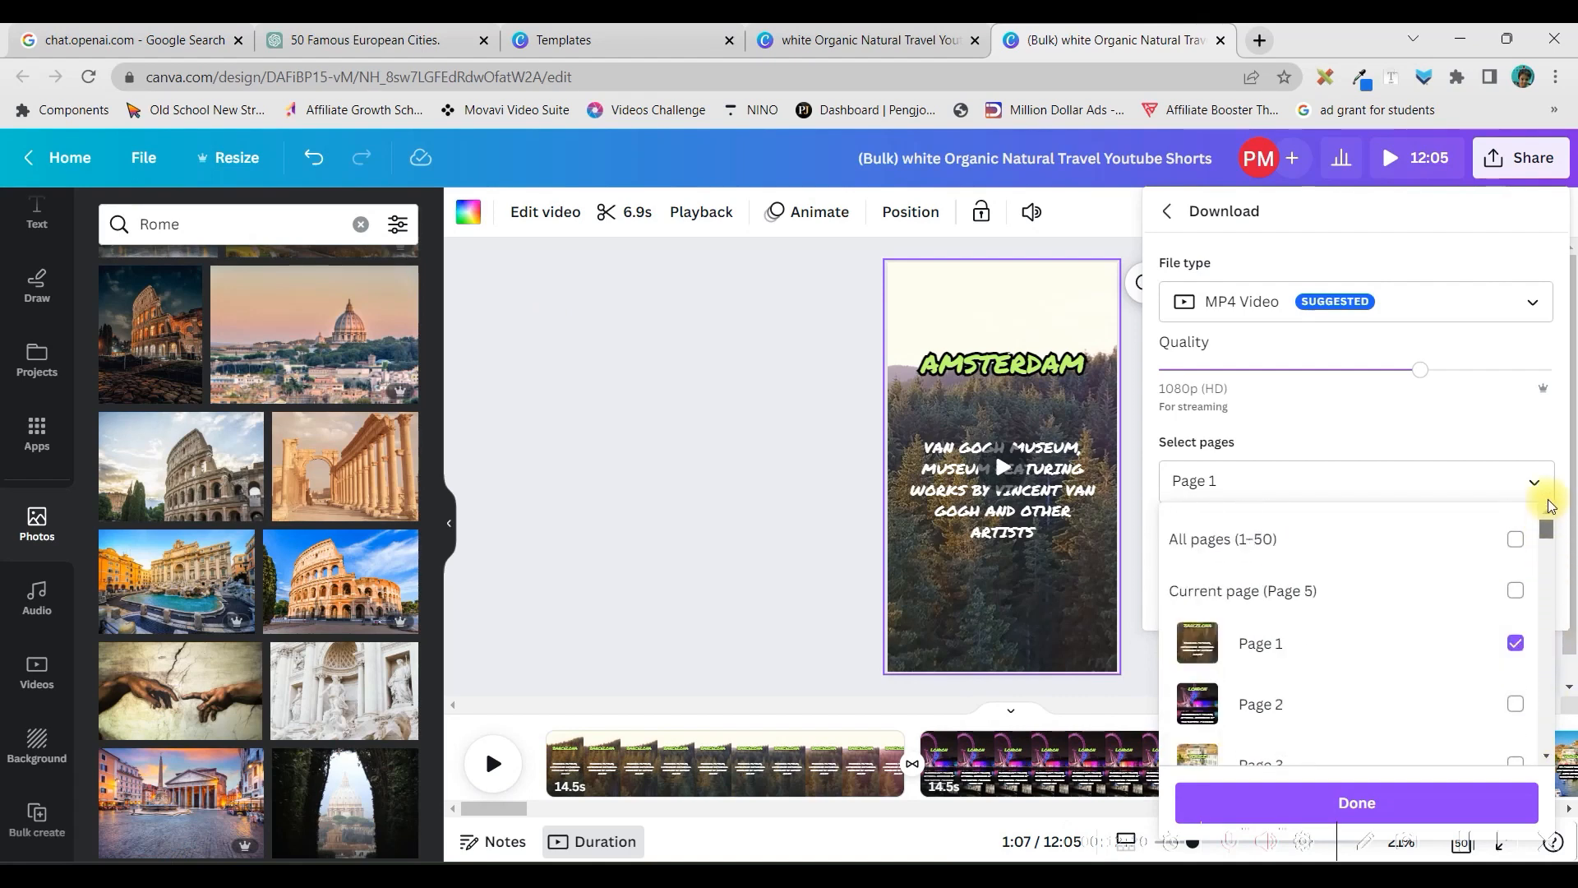
{"action": "left_click", "coordinate": [1514, 642]}
{"action": "left_click", "coordinate": [1515, 643]}
{"action": "left_click", "coordinate": [1388, 805]}
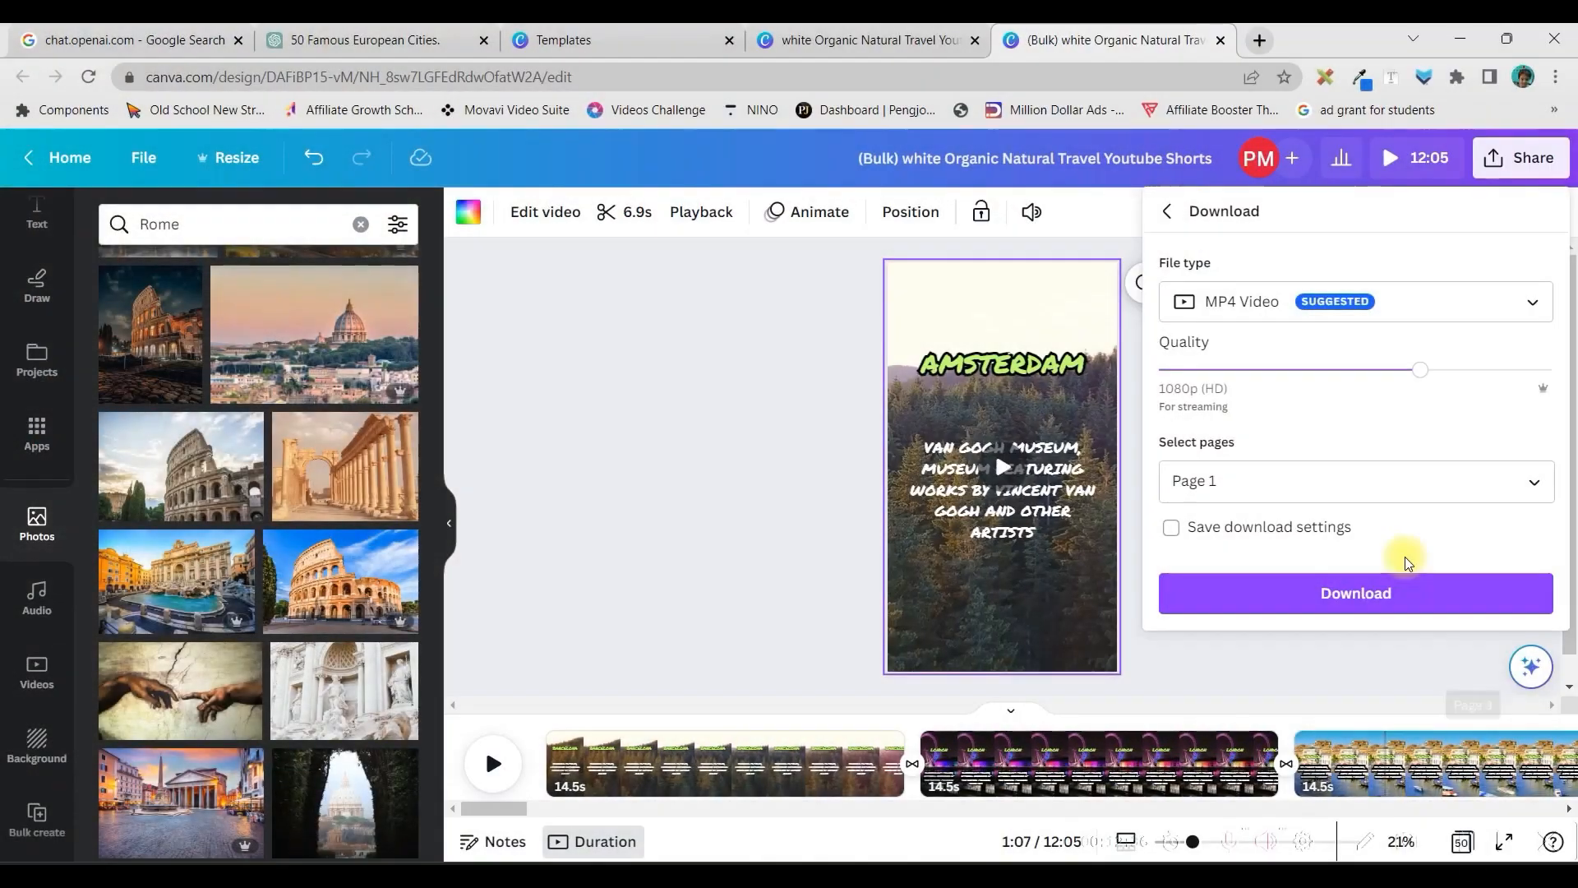
{"action": "left_click", "coordinate": [1397, 591]}
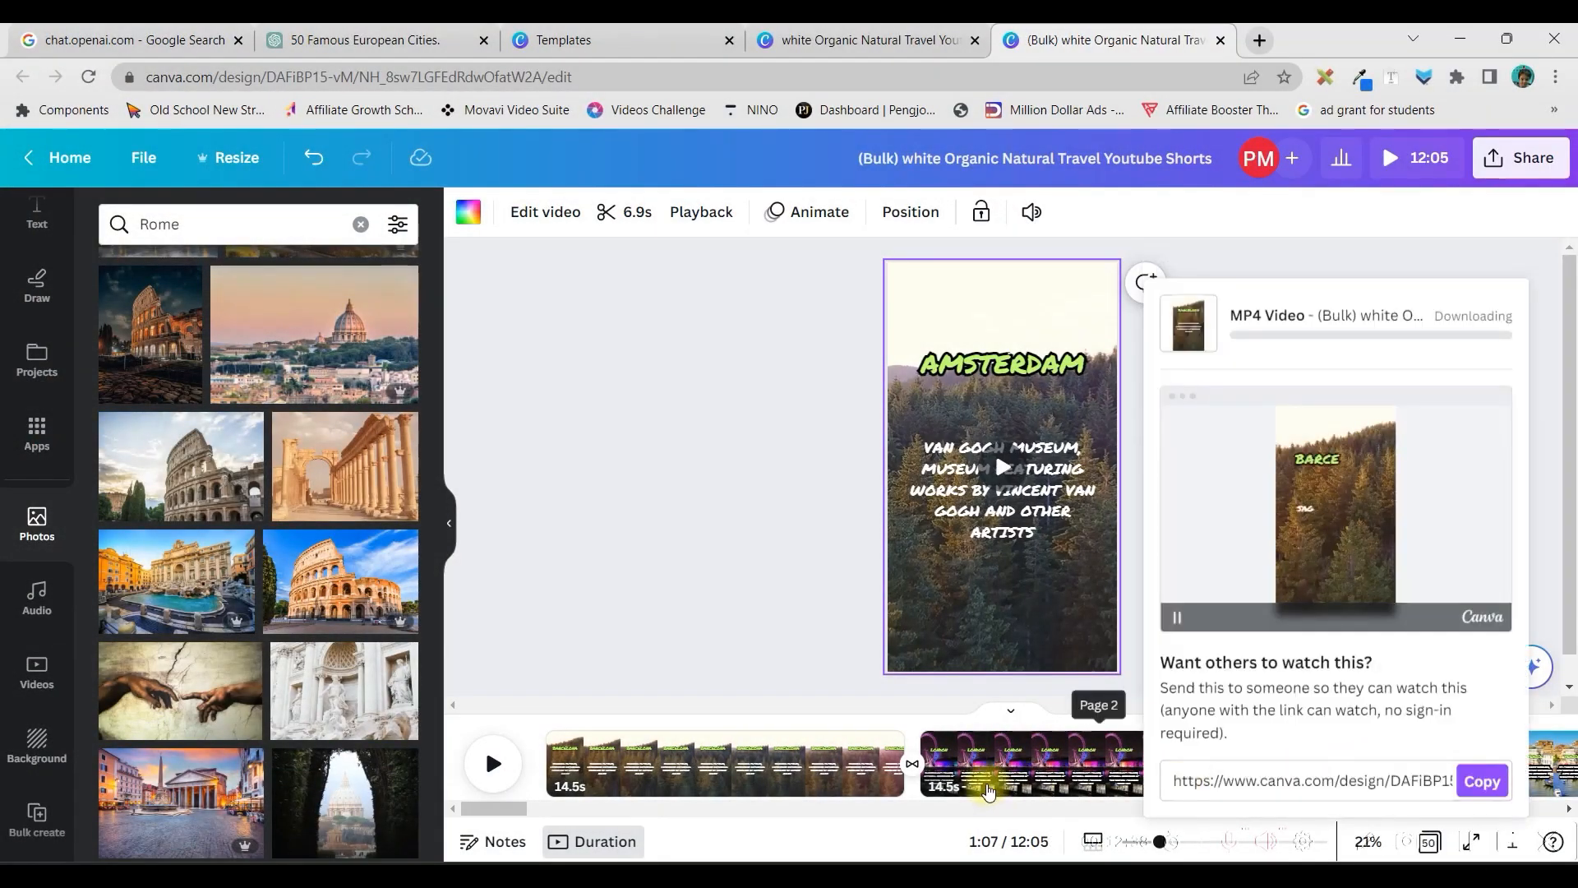